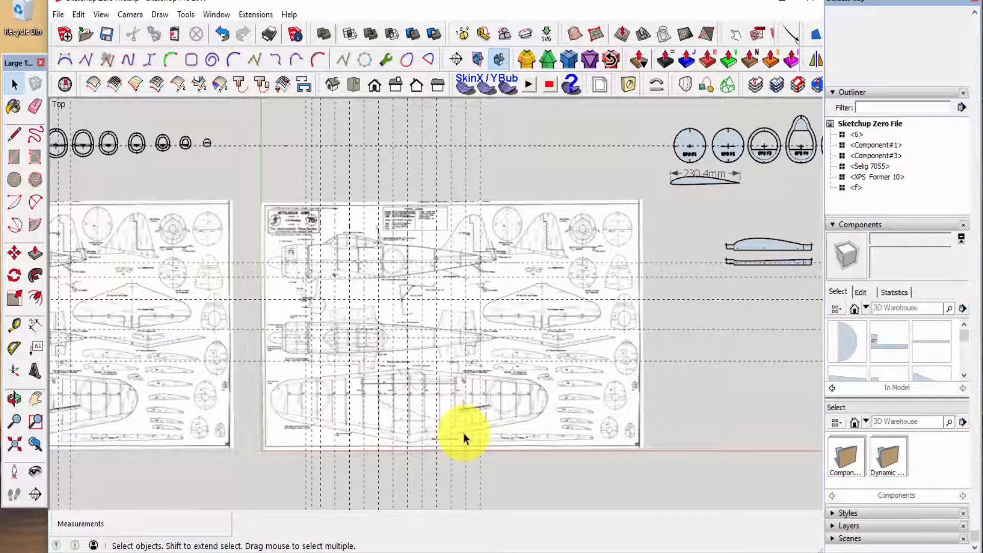
# Step: Draw a 230 mm root chord line straight down the wing's centre rib W1 on the plan, starting at the leading-edge apex
pyautogui.scroll(-3, 389, 459)
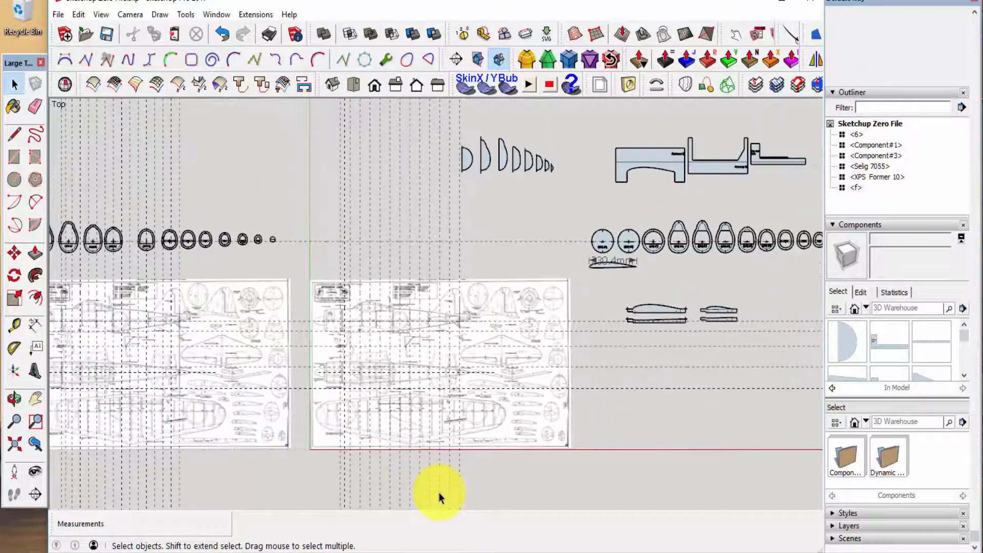
pyautogui.scroll(3, 633, 270)
pyautogui.scroll(2, 633, 272)
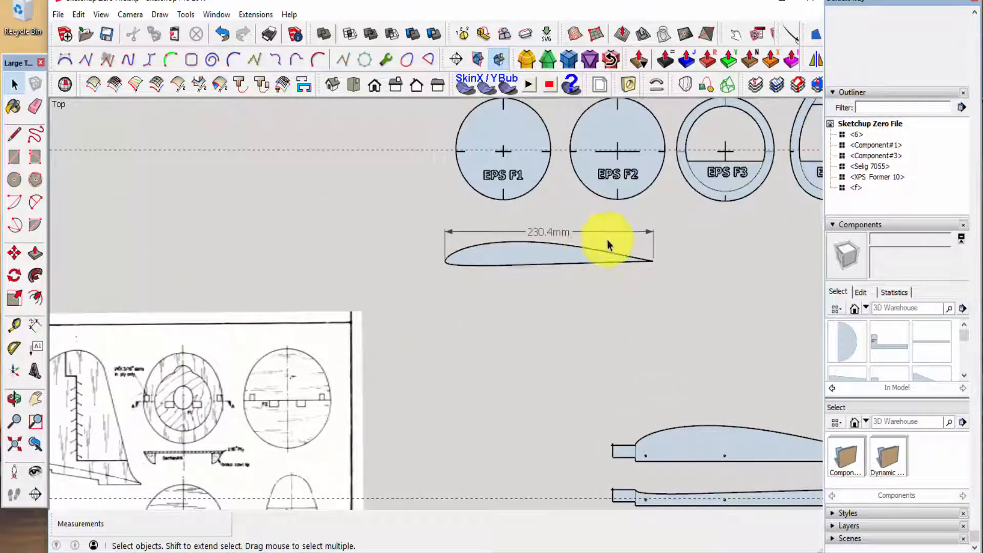
pyautogui.scroll(-7, 588, 322)
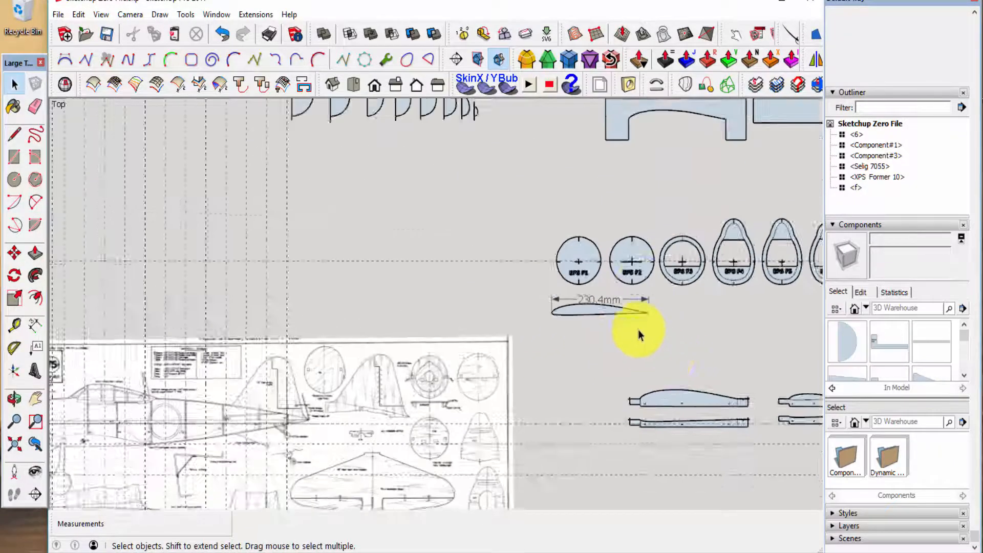
pyautogui.scroll(5, 435, 476)
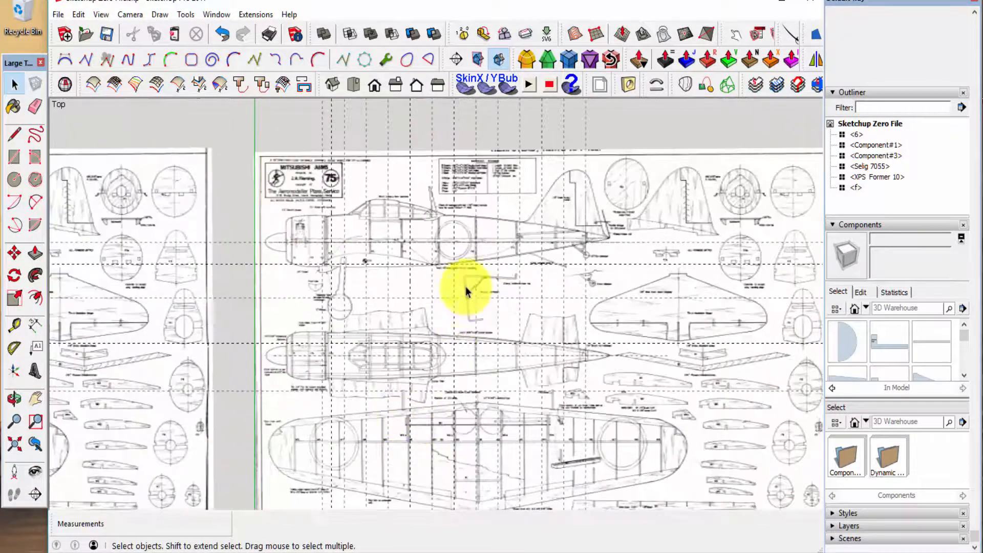
pyautogui.scroll(6, 467, 456)
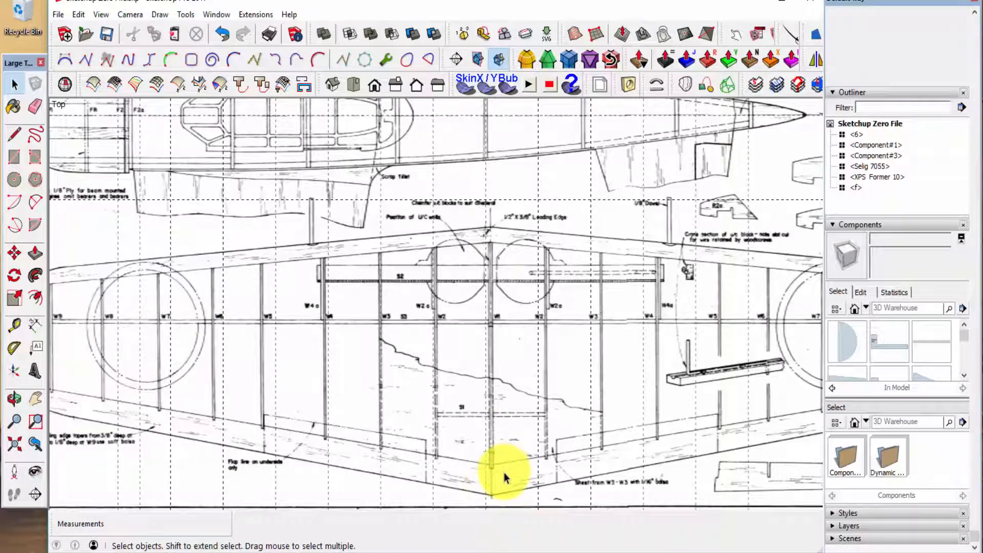
pyautogui.press('l')
pyautogui.scroll(4, 509, 281)
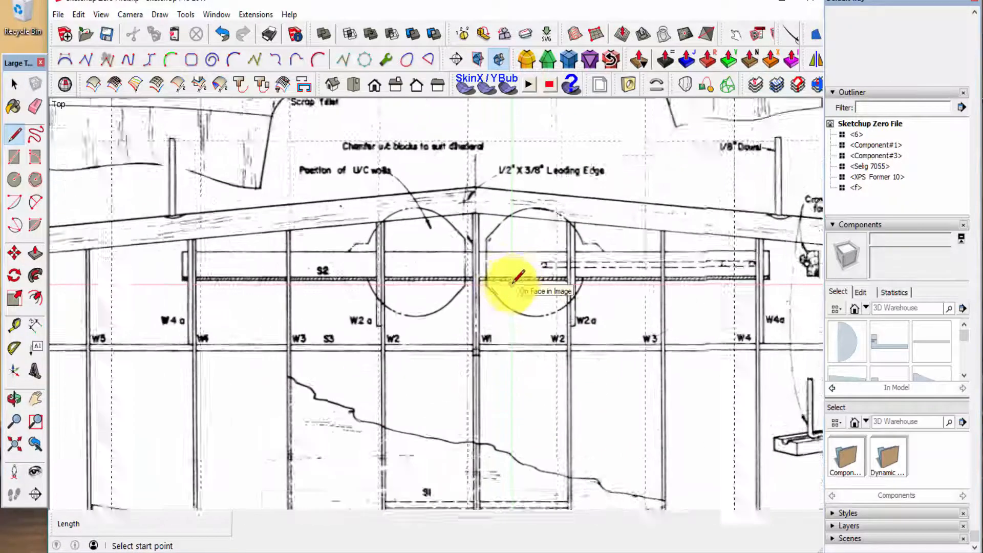
pyautogui.click(471, 177)
pyautogui.scroll(-4, 451, 292)
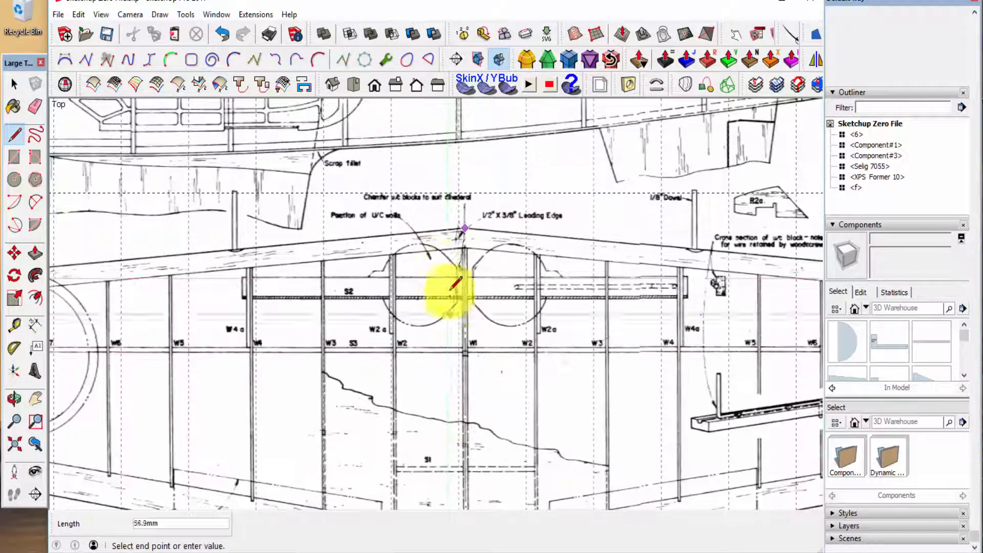
pyautogui.scroll(-2, 433, 238)
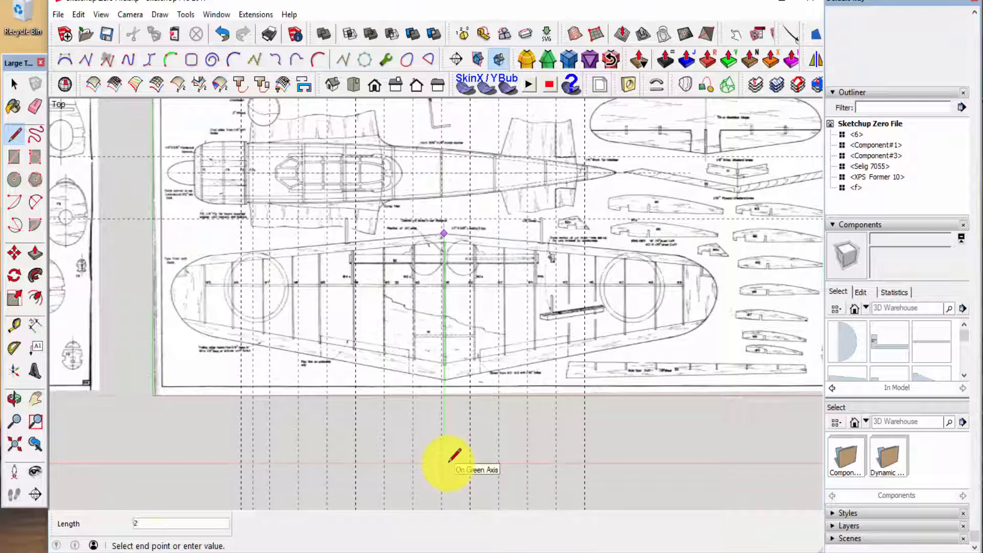
pyautogui.press('Return')
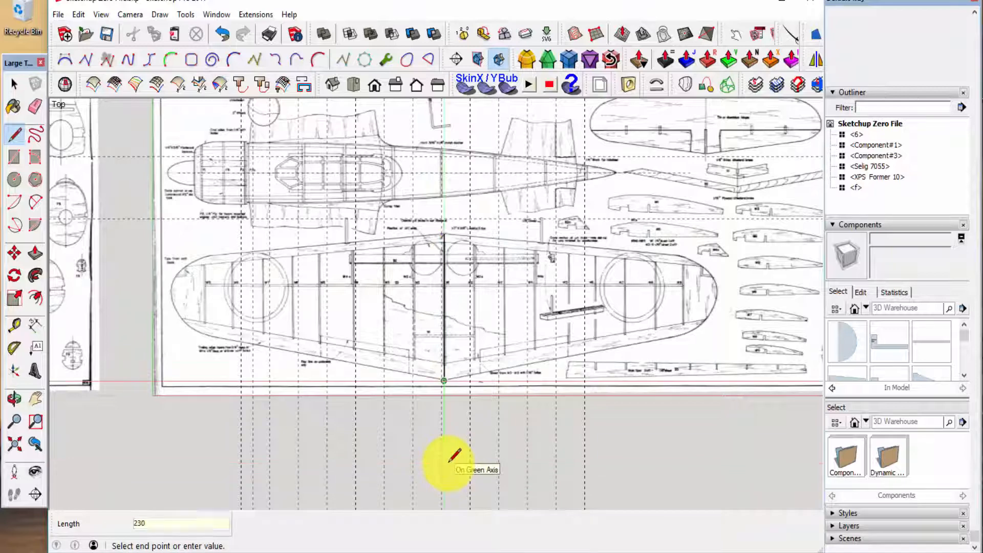
pyautogui.press('space')
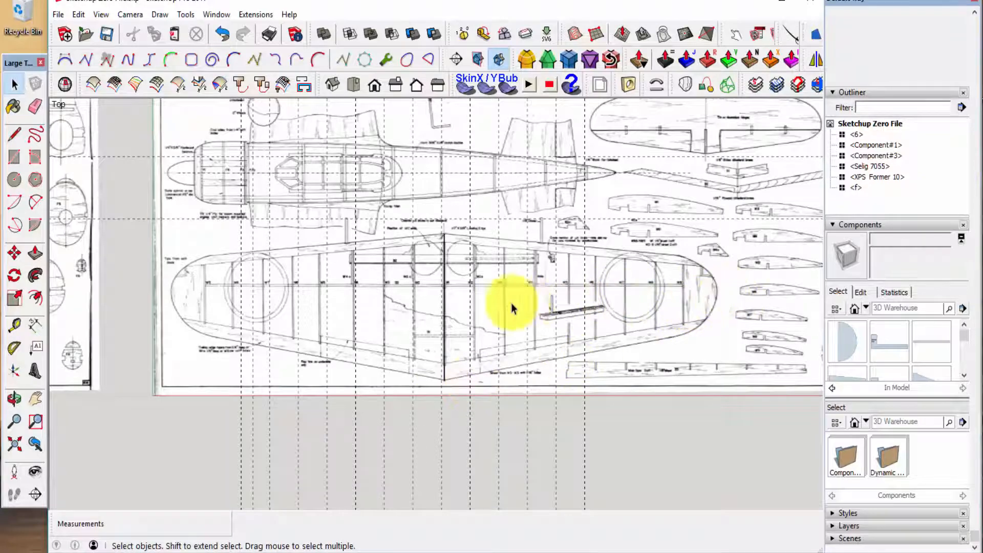
# Step: Draw a 126 mm tip chord line parallel to the root chord, starting where the leading edge begins curving near rib W9
pyautogui.scroll(-1, 692, 275)
pyautogui.scroll(3, 685, 309)
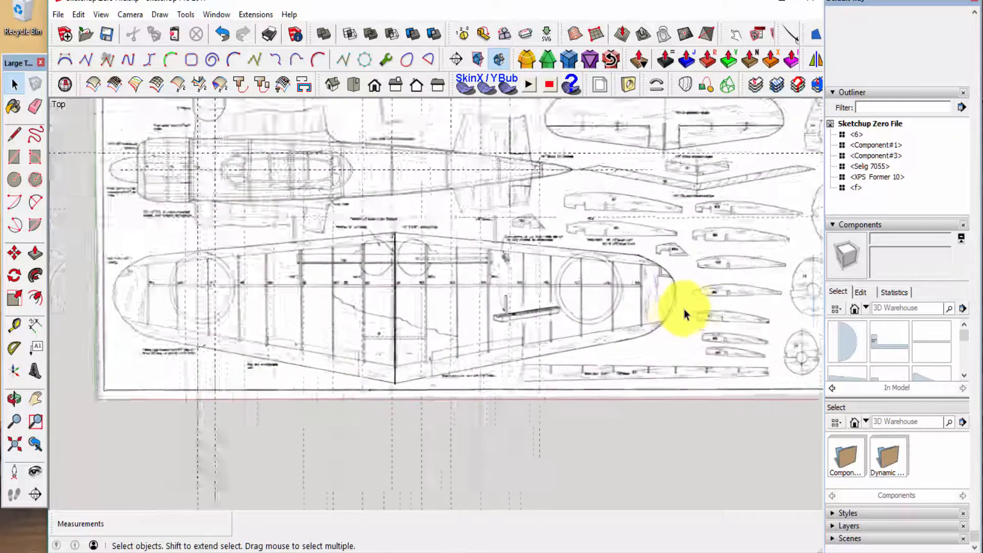
pyautogui.scroll(1, 681, 253)
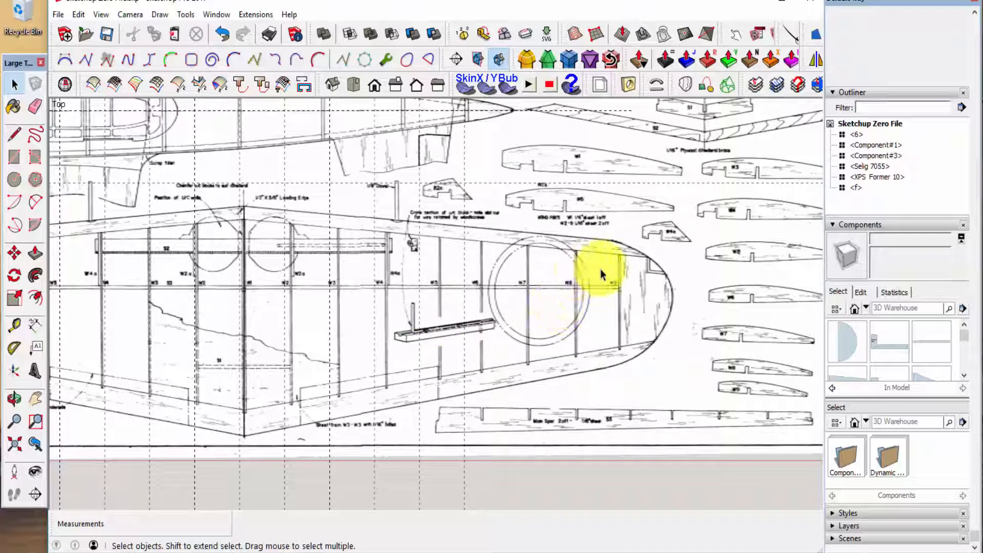
pyautogui.press('l')
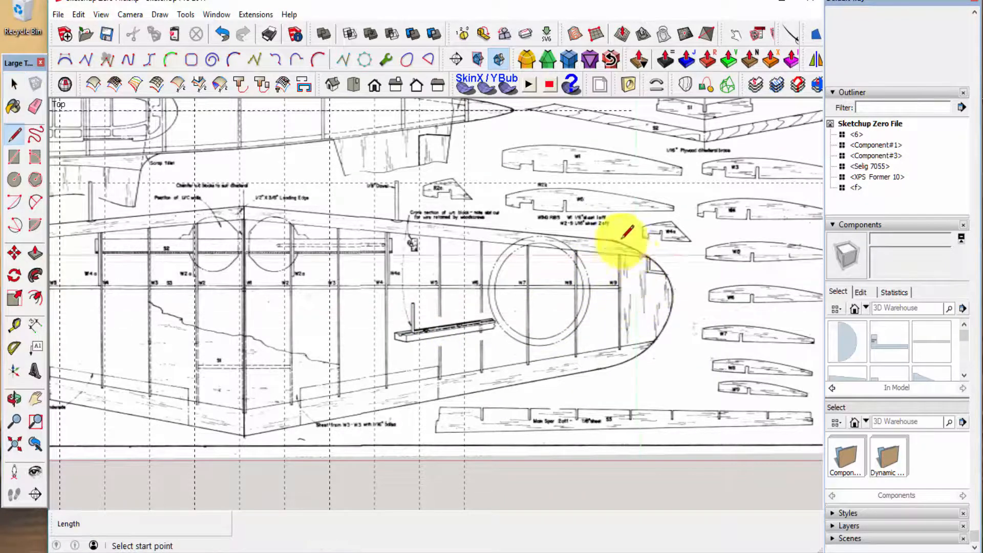
pyautogui.scroll(5, 621, 233)
pyautogui.scroll(2, 619, 236)
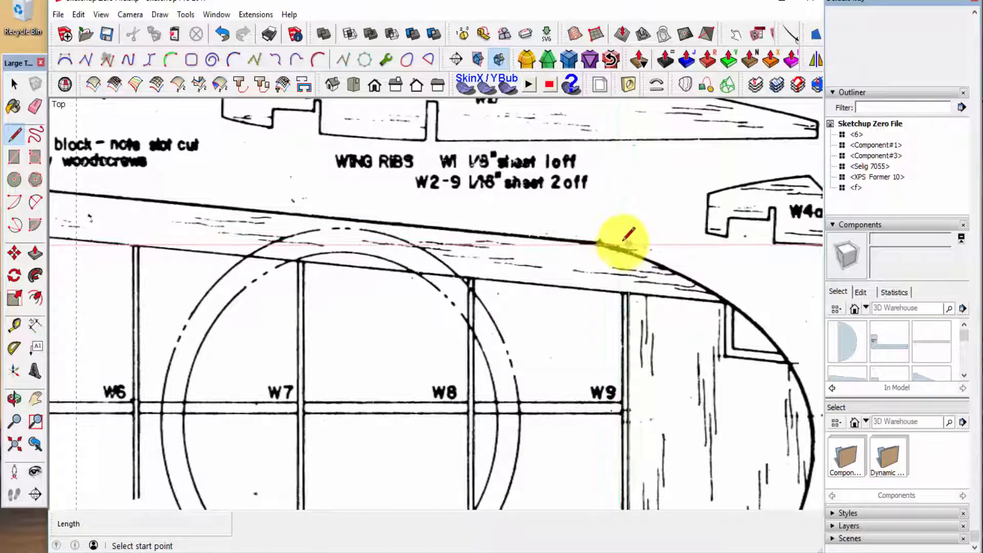
pyautogui.click(596, 242)
pyautogui.scroll(-6, 594, 276)
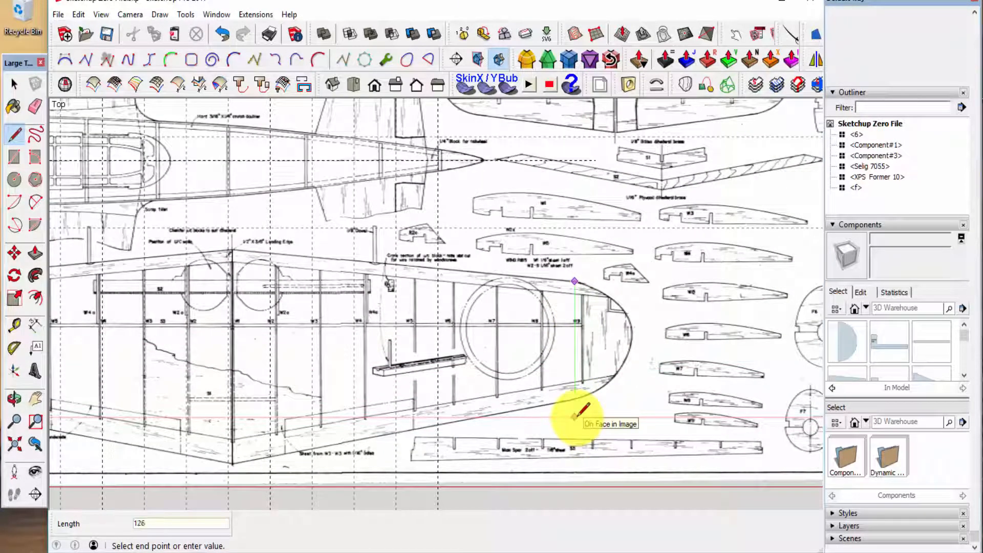
pyautogui.write('126')
pyautogui.press('Return')
pyautogui.press('space')
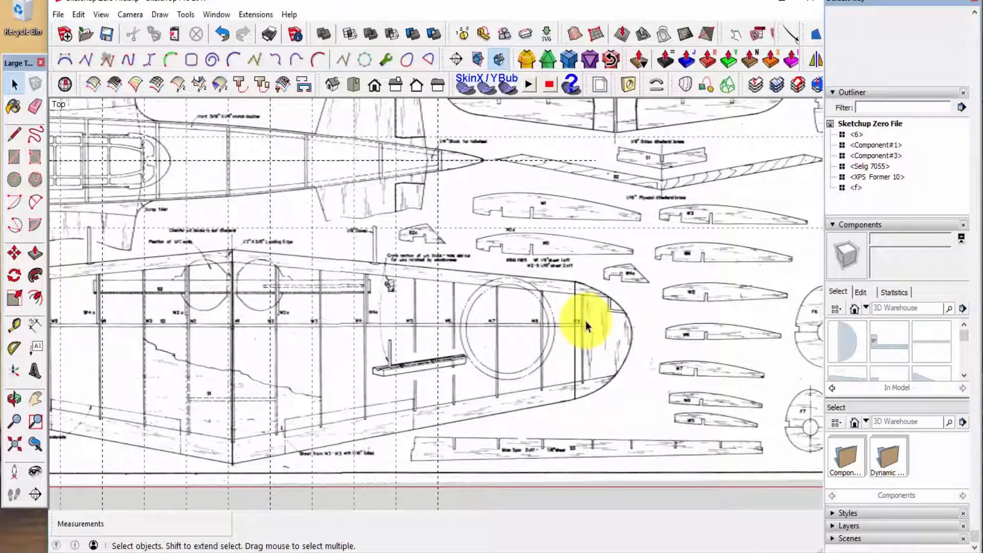
# Step: Draw the leading-edge line connecting the front ends of the root and tip chord lines
pyautogui.scroll(-1, 668, 266)
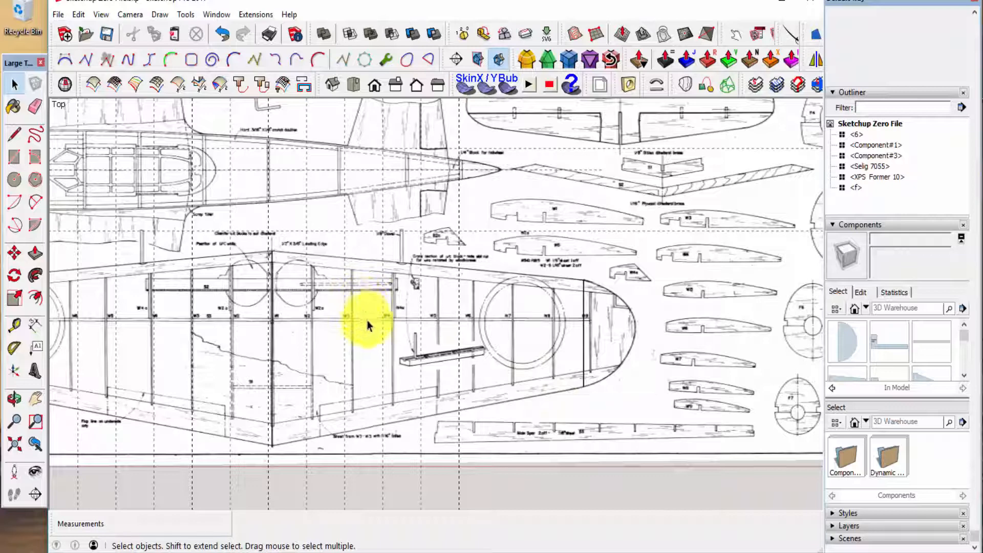
pyautogui.press('l')
pyautogui.click(272, 251)
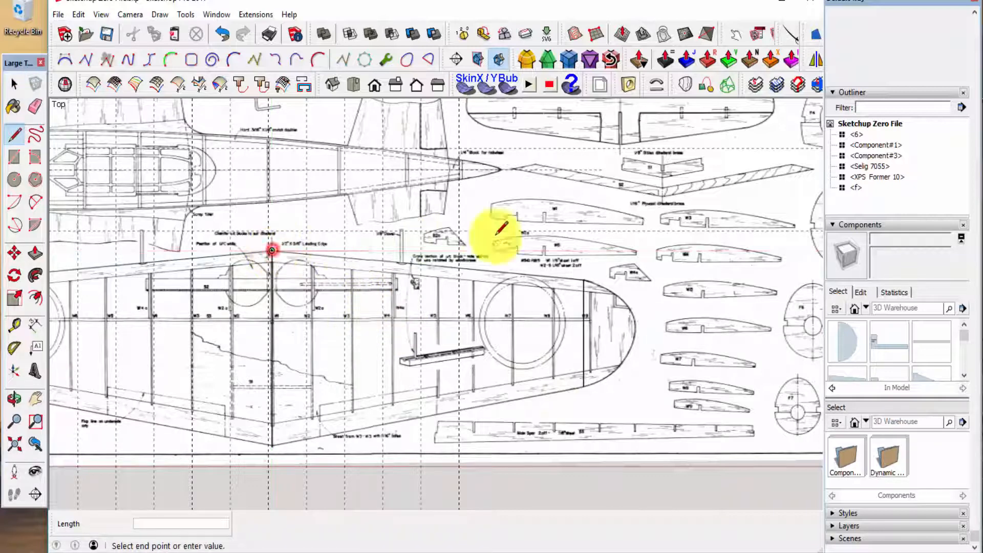
pyautogui.click(583, 280)
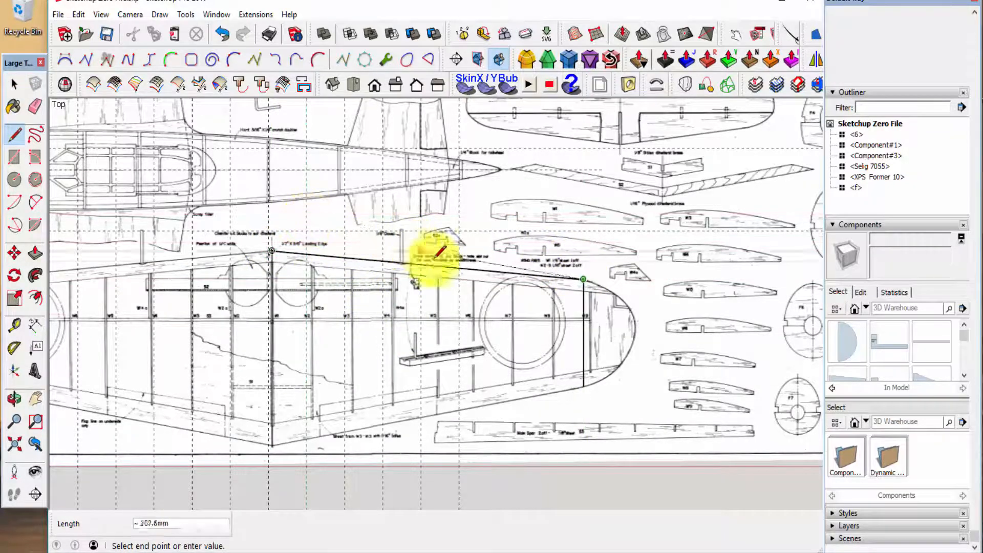
pyautogui.press('space')
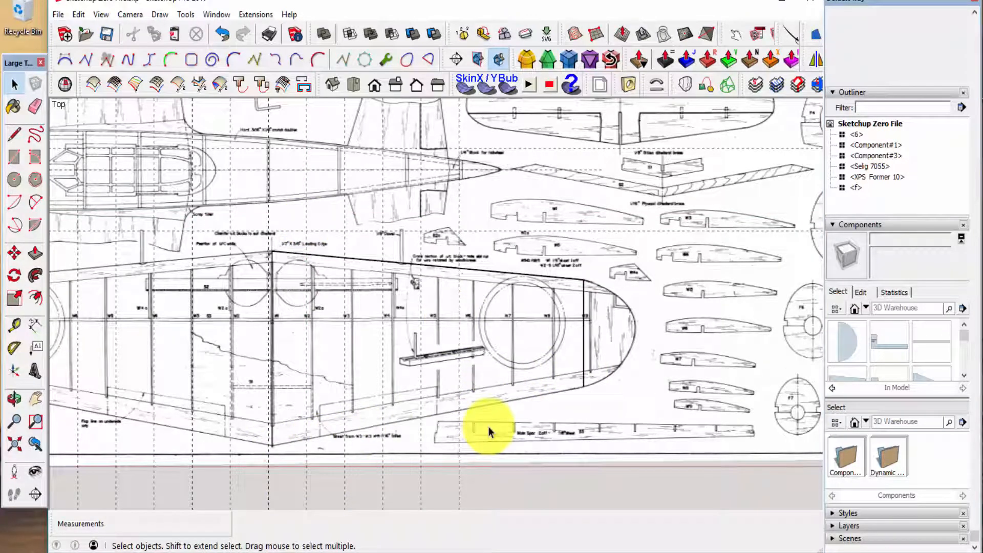
# Step: Draw the trailing-edge line connecting the rear ends of the root and tip chords to close the wing panel face
pyautogui.press('l')
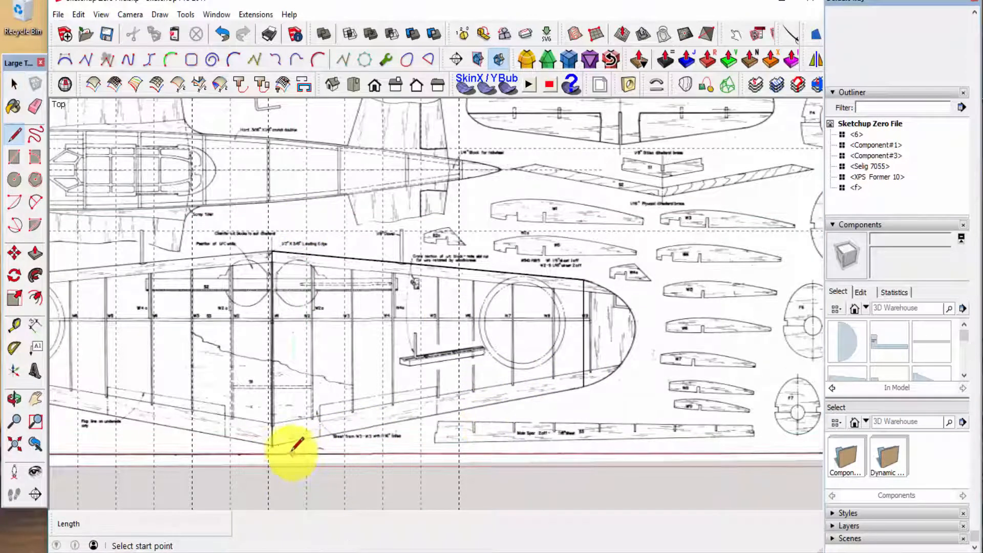
pyautogui.click(272, 446)
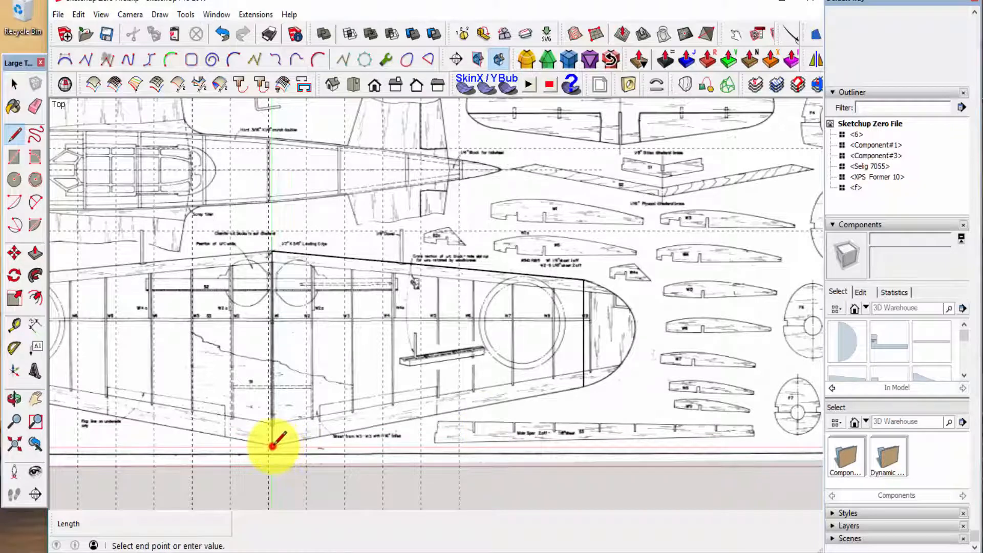
pyautogui.click(584, 385)
pyautogui.press('space')
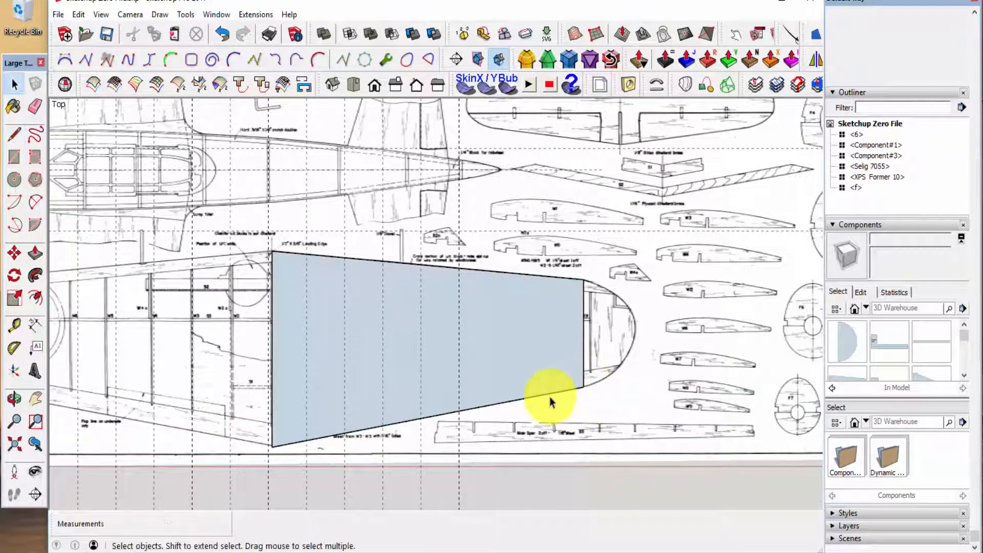
# Step: Draw a 28 mm line forward from the trailing edge just inboard of the tip chord for the aileron's outer end
pyautogui.scroll(4, 519, 437)
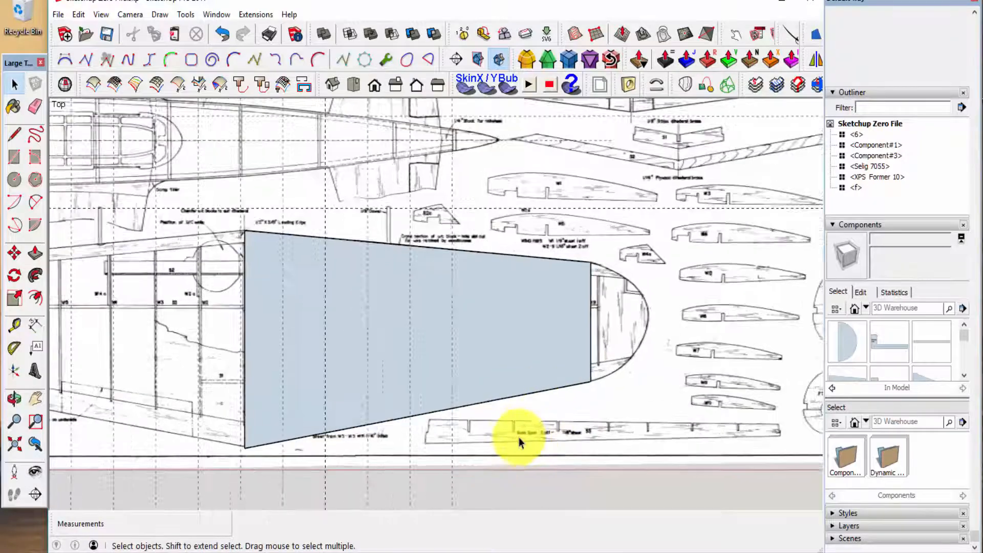
pyautogui.press('l')
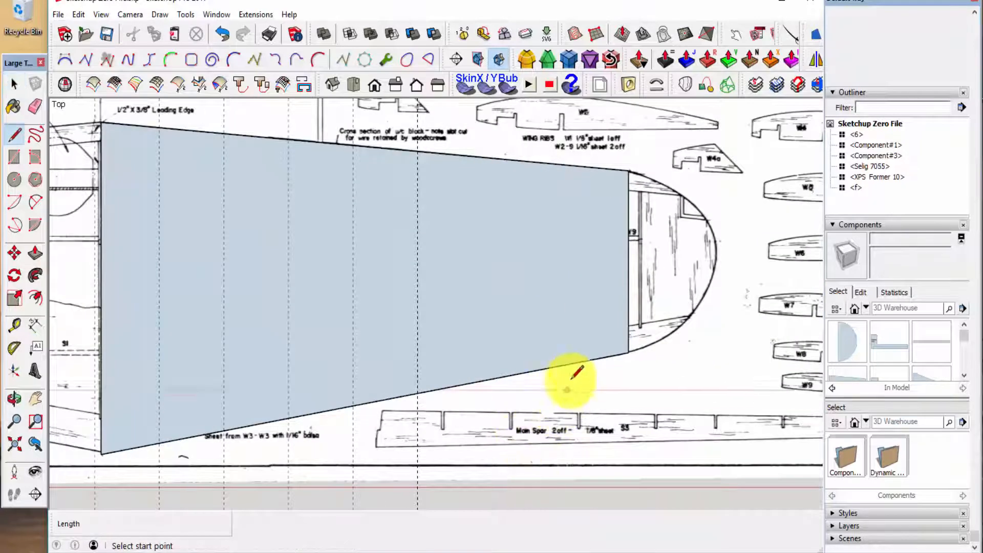
pyautogui.click(608, 355)
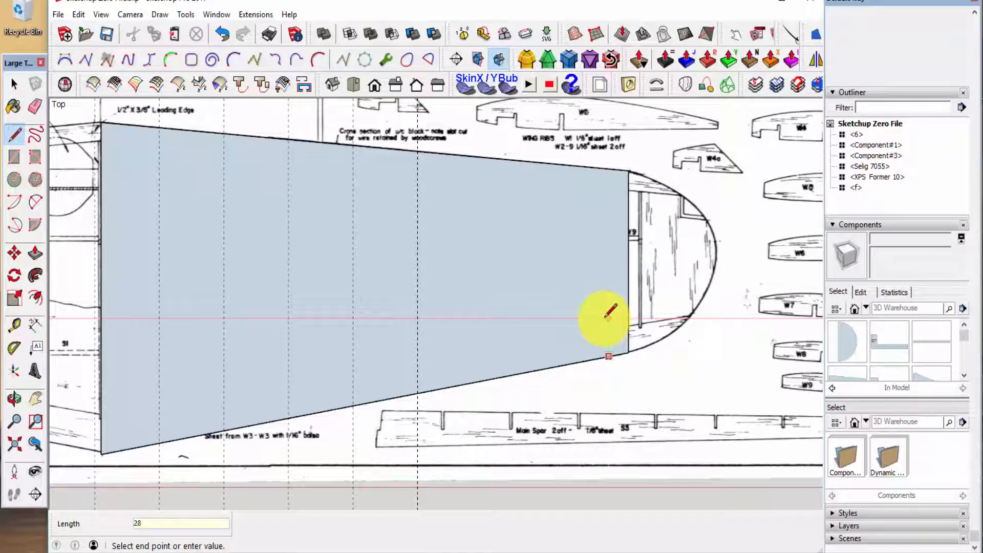
pyautogui.press('Return')
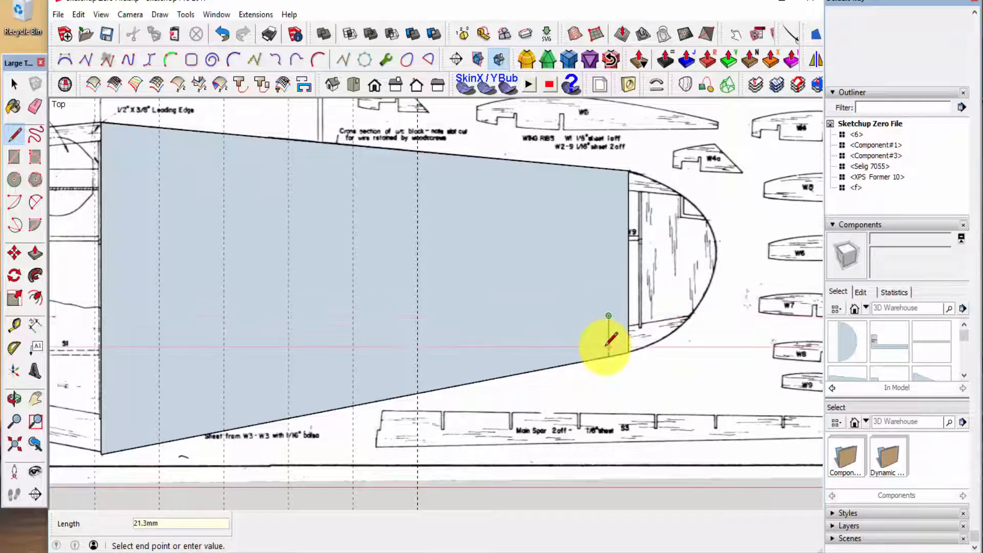
pyautogui.press('space')
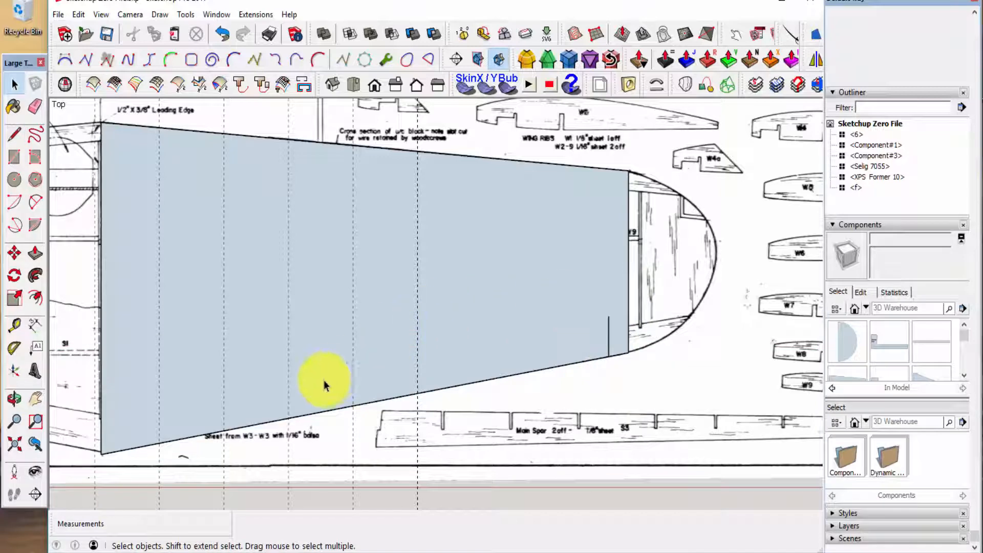
# Step: Draw the aileron's inner end as a 28 mm line from about mid-span of the trailing edge and connect it to the outer end's front point
pyautogui.press('l')
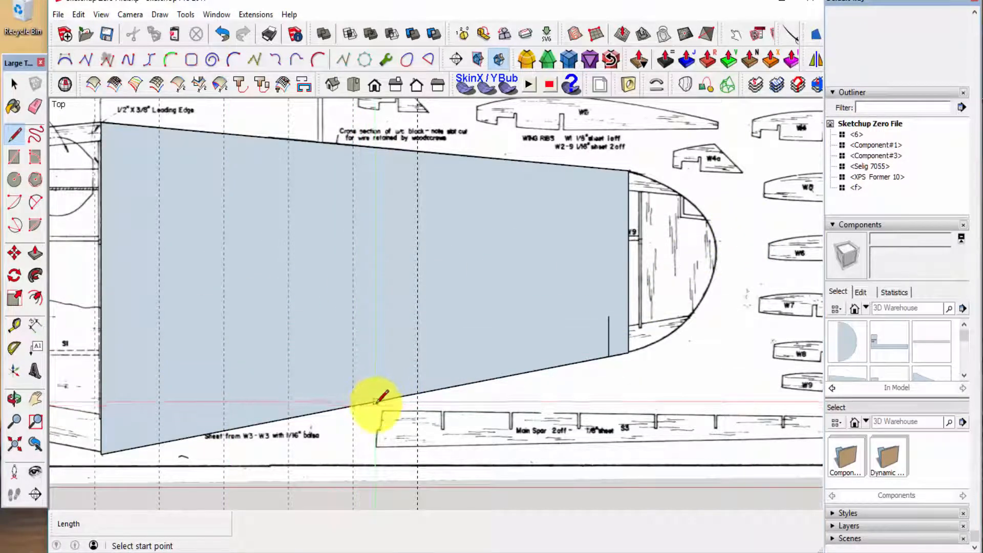
pyautogui.scroll(1, 379, 391)
pyautogui.scroll(-2, 369, 385)
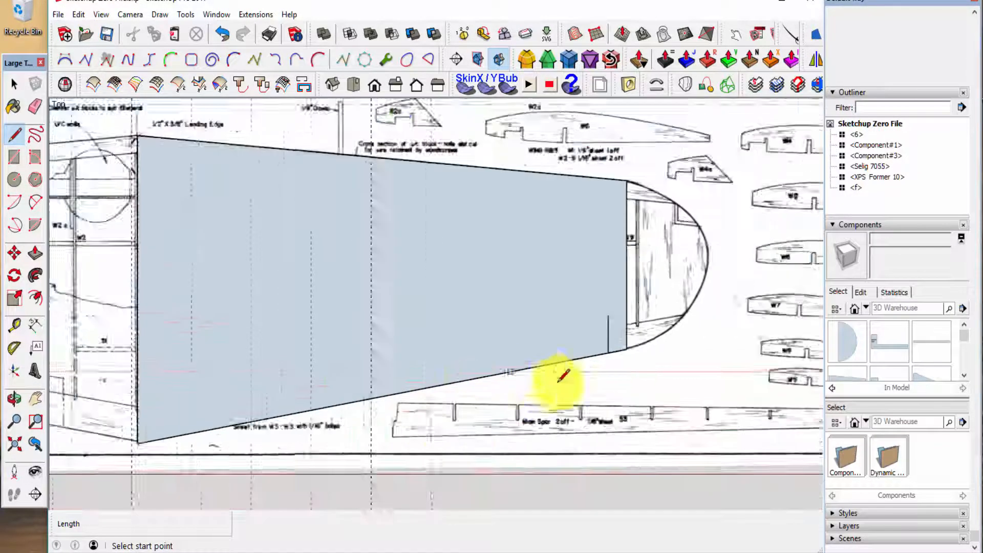
pyautogui.click(409, 393)
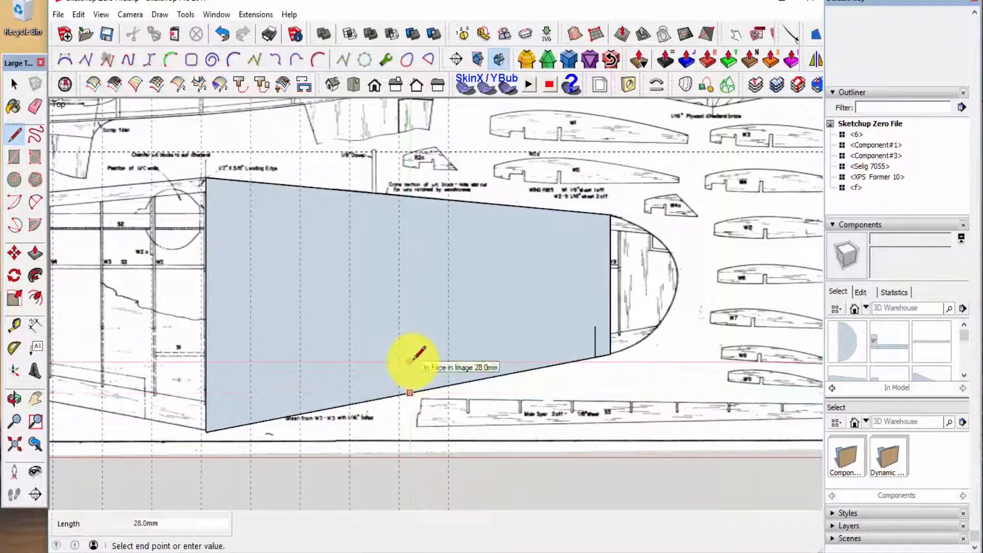
pyautogui.write('2.')
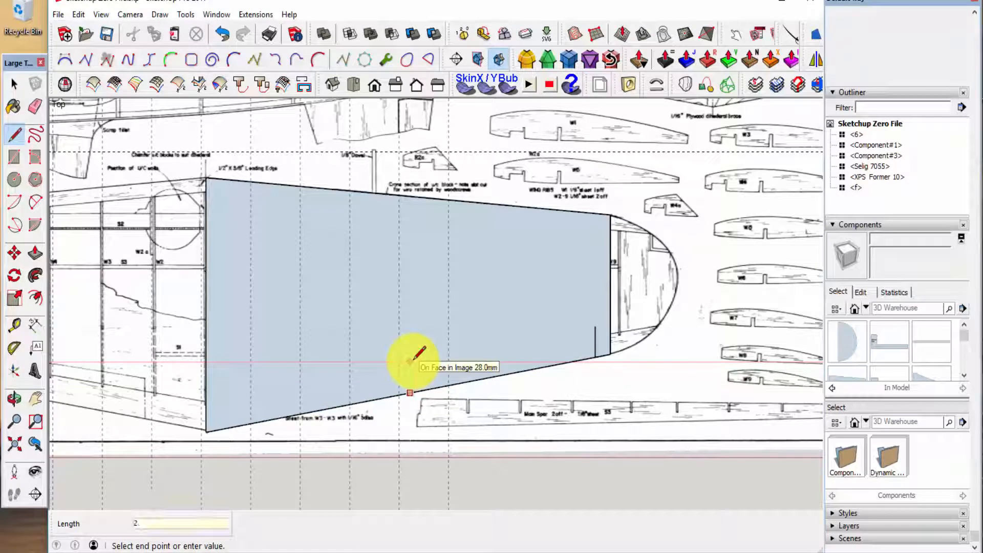
pyautogui.press('Return')
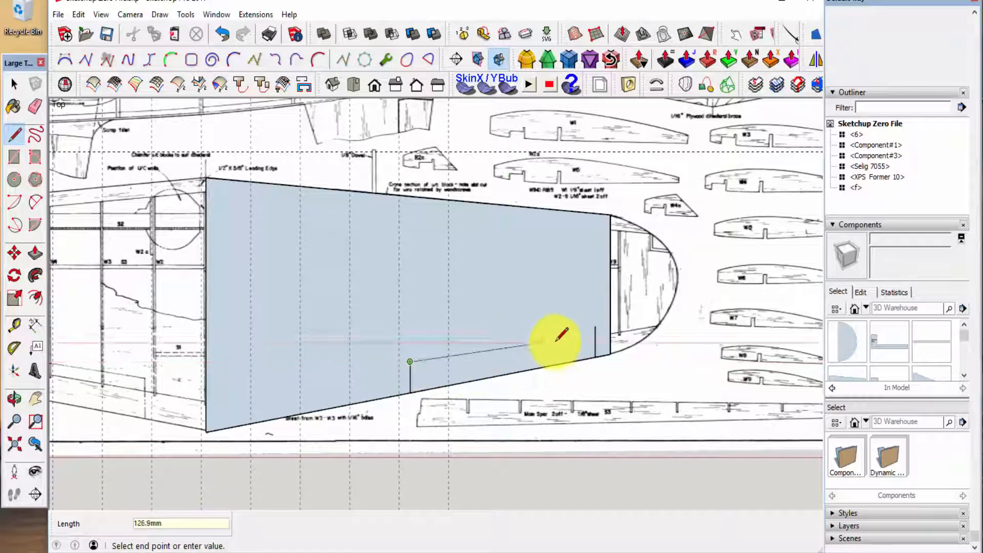
pyautogui.click(596, 326)
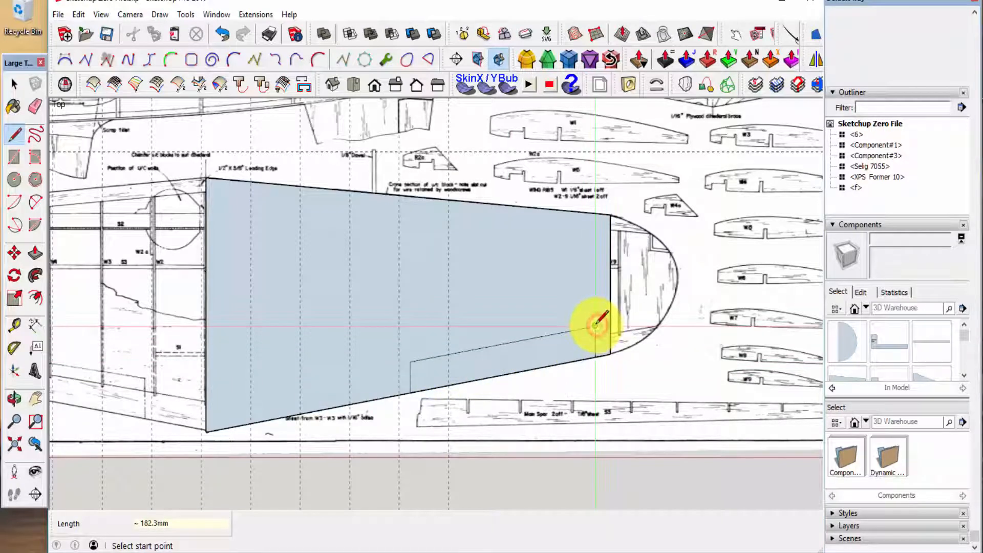
pyautogui.press('space')
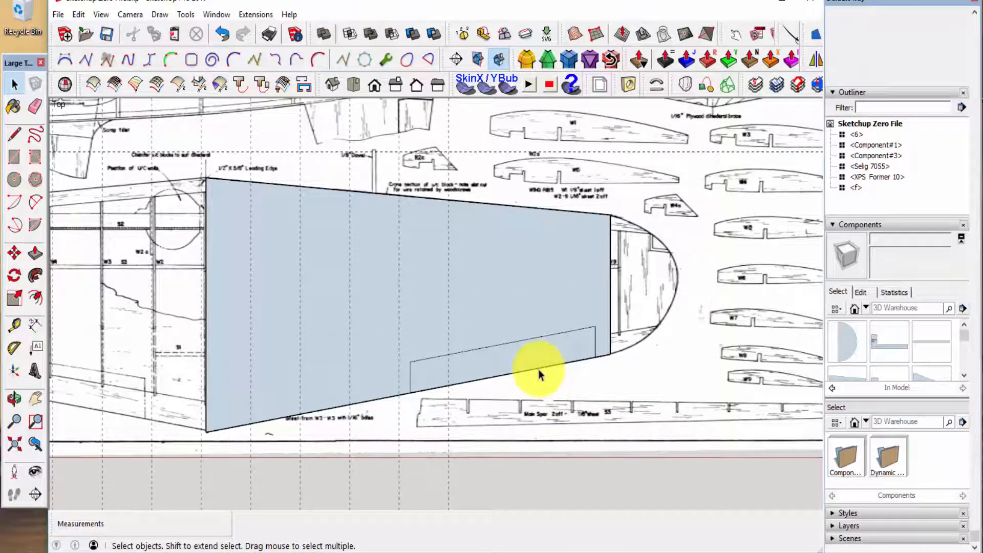
# Step: Make a component from the whole wing panel, including its face, outline edges and aileron lines
pyautogui.moveTo(189, 165); pyautogui.dragTo(643, 450)
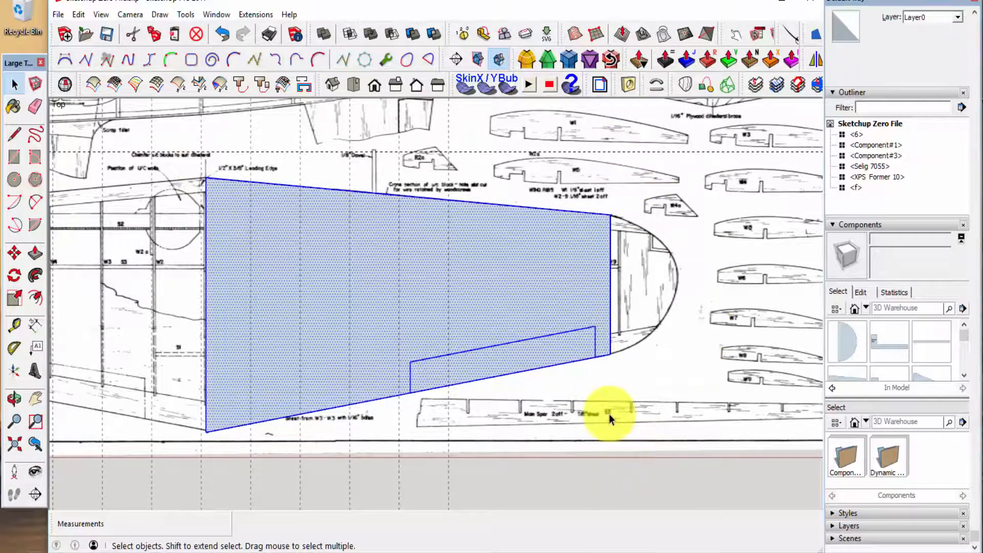
pyautogui.press('g')
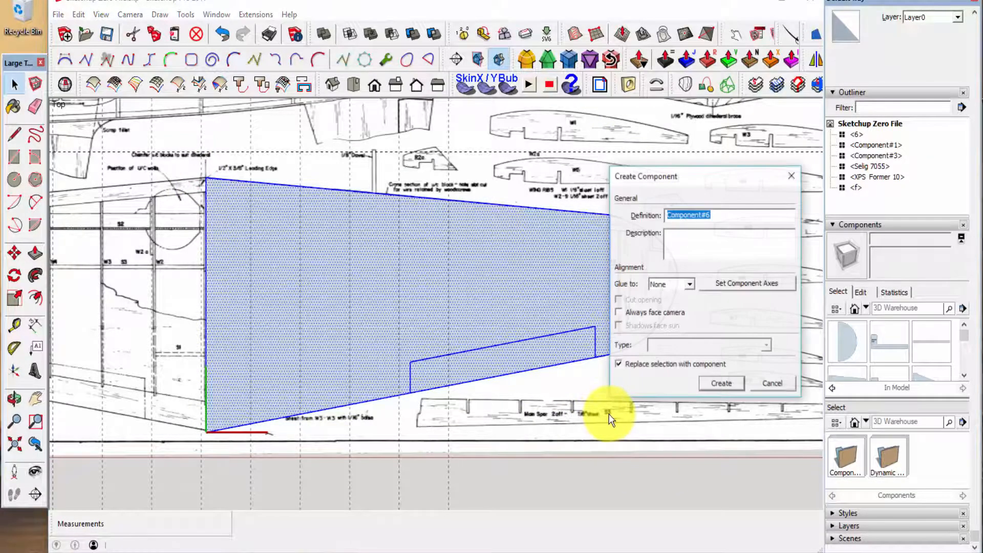
pyautogui.press('Return')
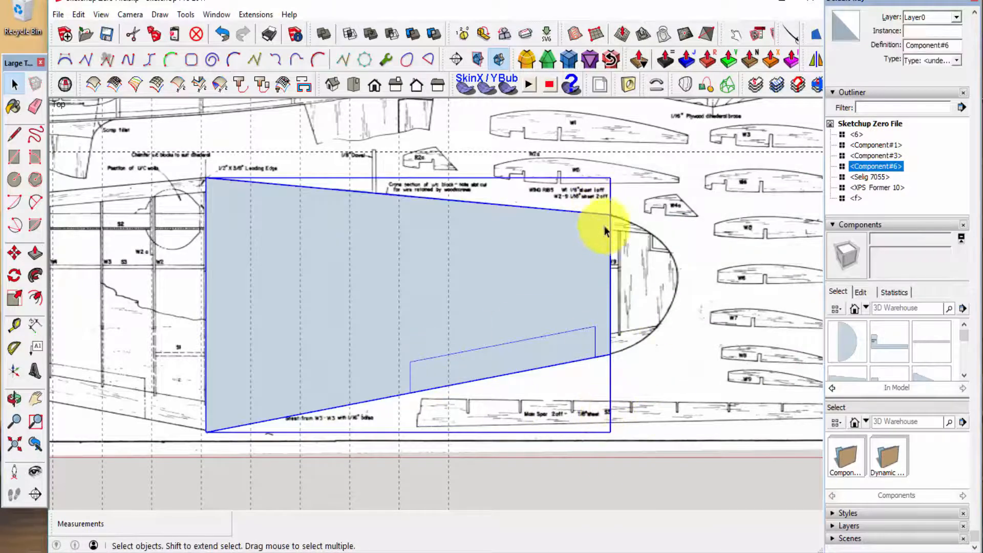
pyautogui.click(638, 368)
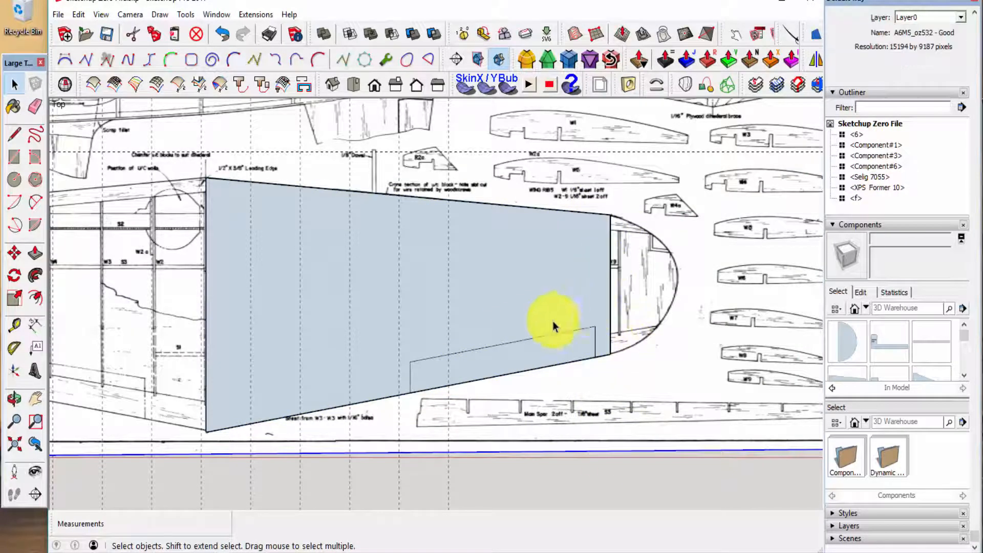
# Step: Draw a separate line over the wing panel's tip chord, from its front end to its rear end
pyautogui.scroll(-2, 441, 402)
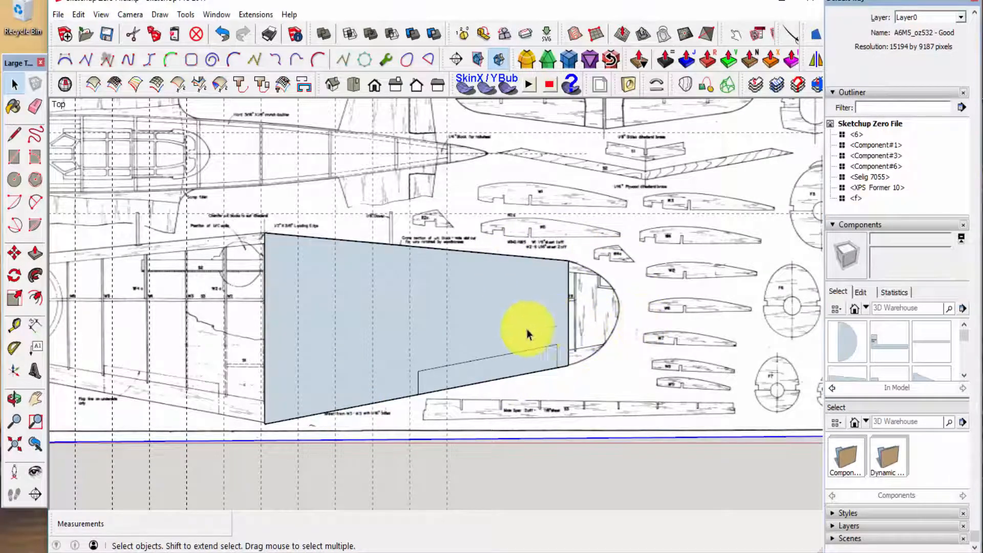
pyautogui.scroll(1, 610, 338)
pyautogui.scroll(1, 630, 322)
pyautogui.scroll(1, 632, 317)
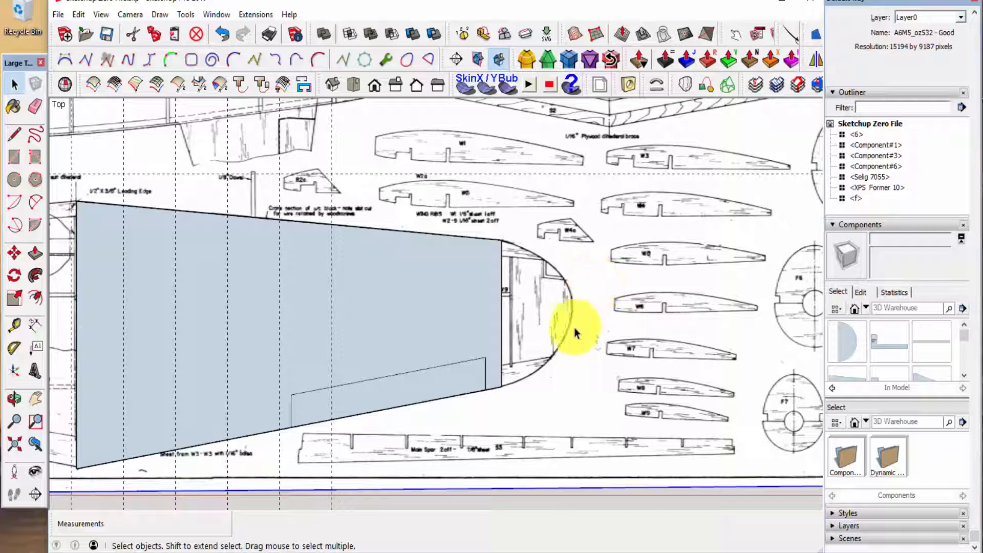
pyautogui.click(410, 296)
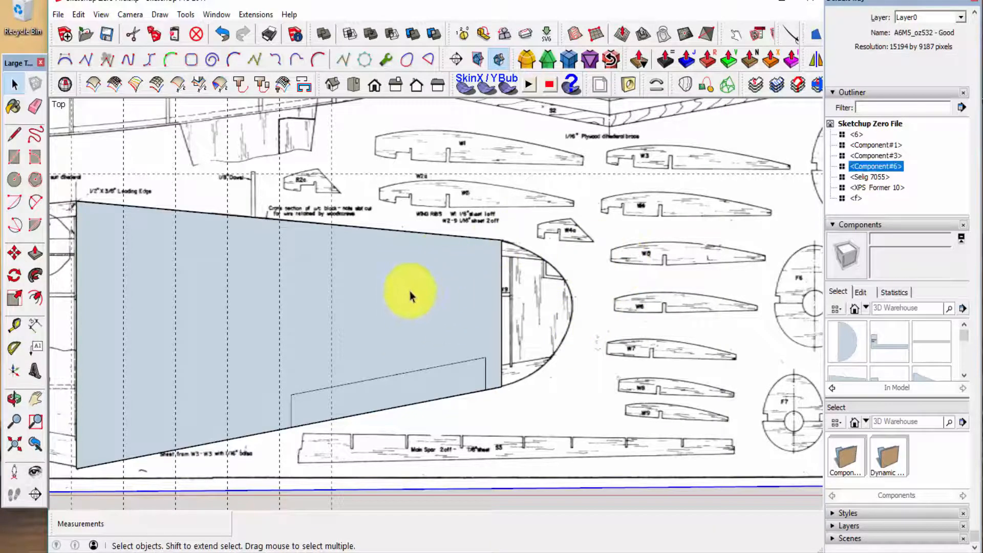
pyautogui.click(593, 313)
pyautogui.press('l')
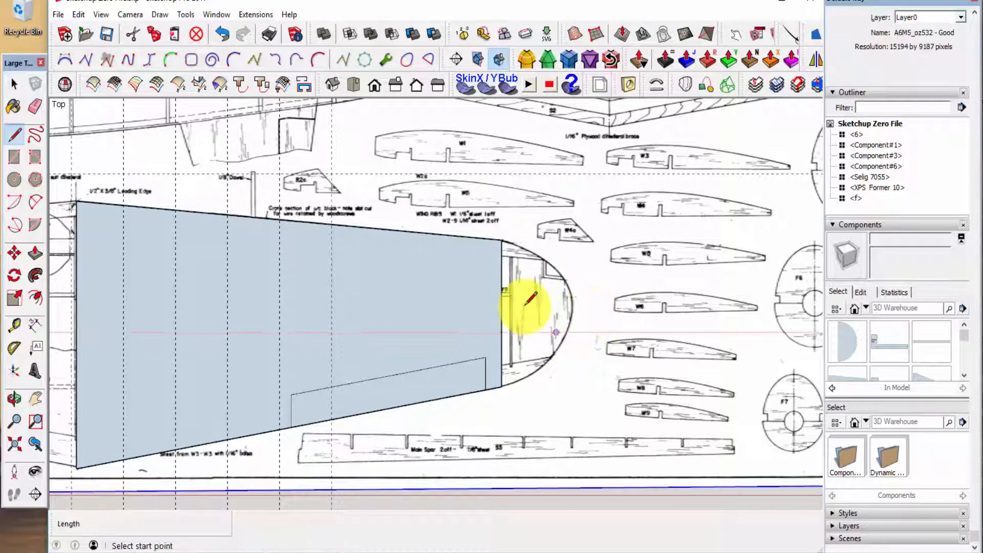
pyautogui.scroll(4, 523, 307)
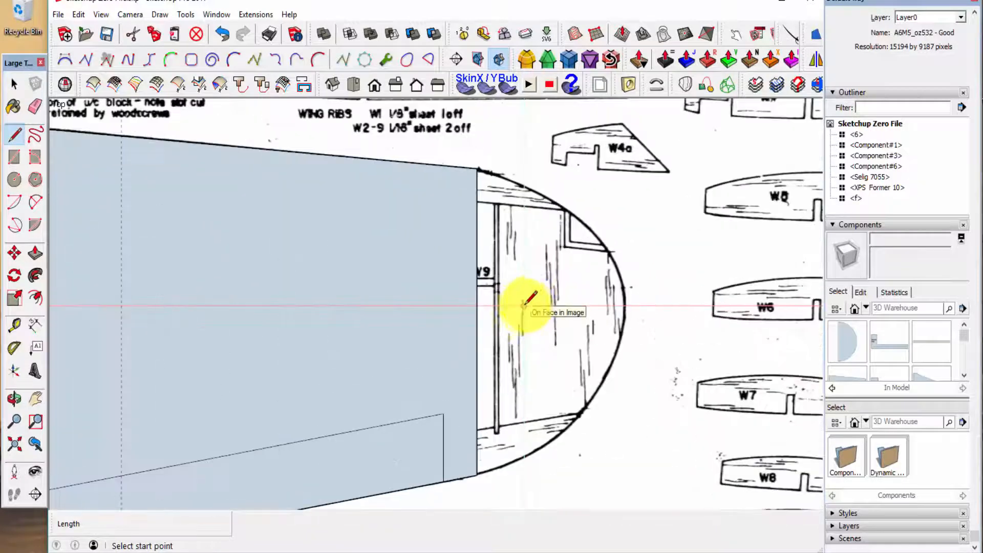
pyautogui.click(477, 168)
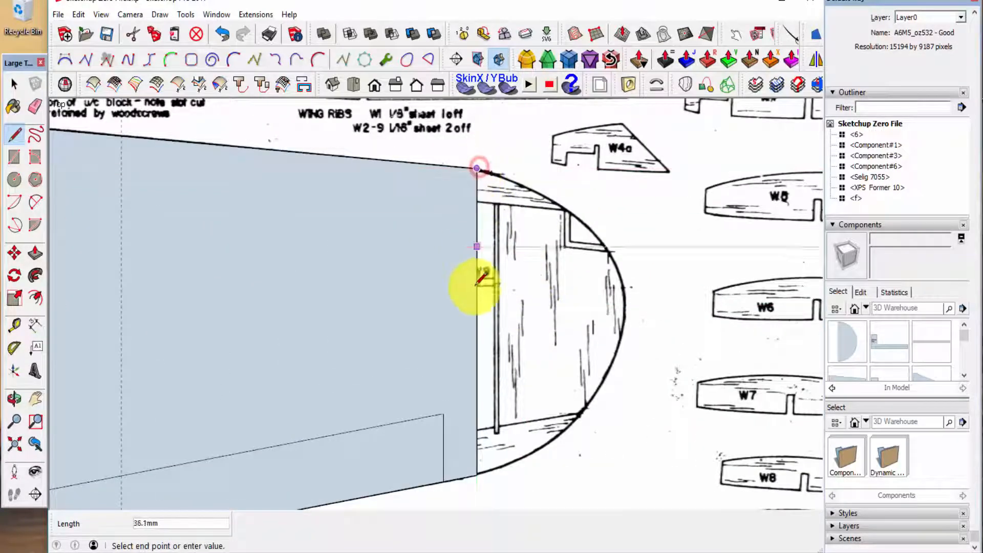
pyautogui.click(478, 473)
pyautogui.press('space')
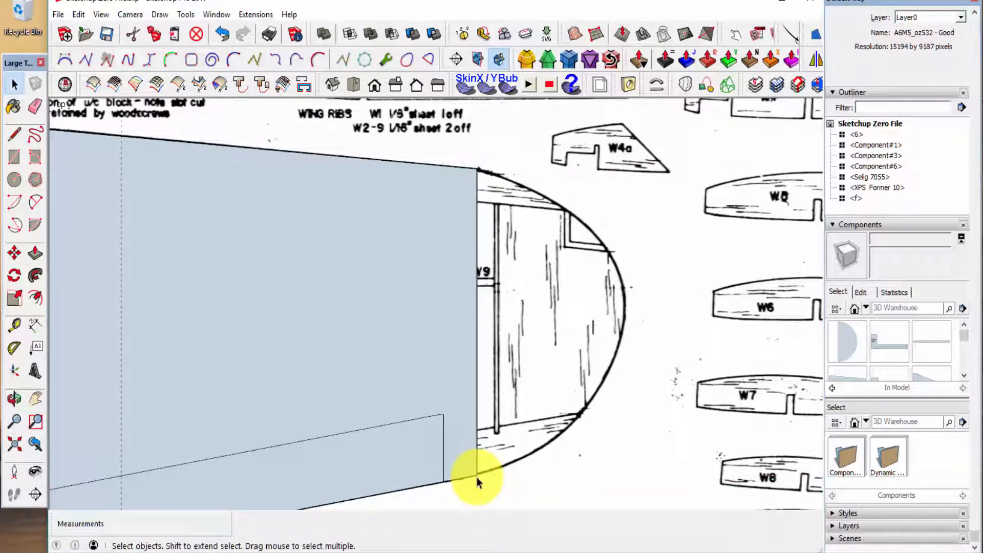
pyautogui.press('a')
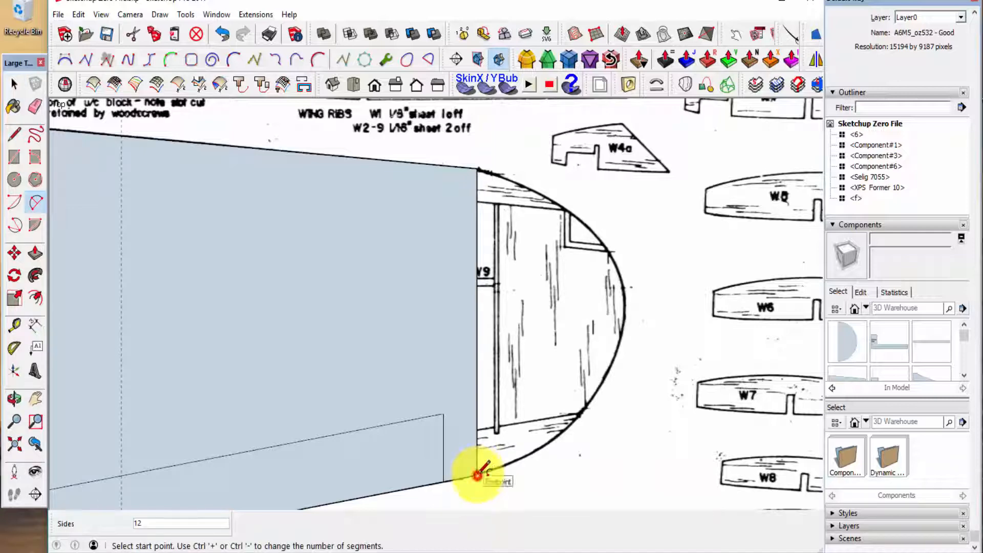
pyautogui.click(477, 475)
pyautogui.click(477, 168)
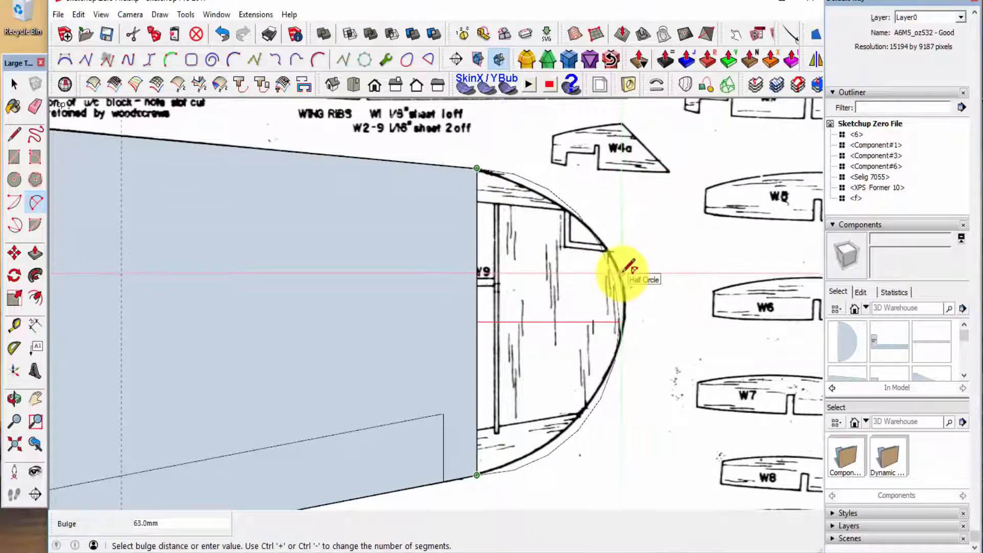
pyautogui.click(626, 272)
pyautogui.press('space')
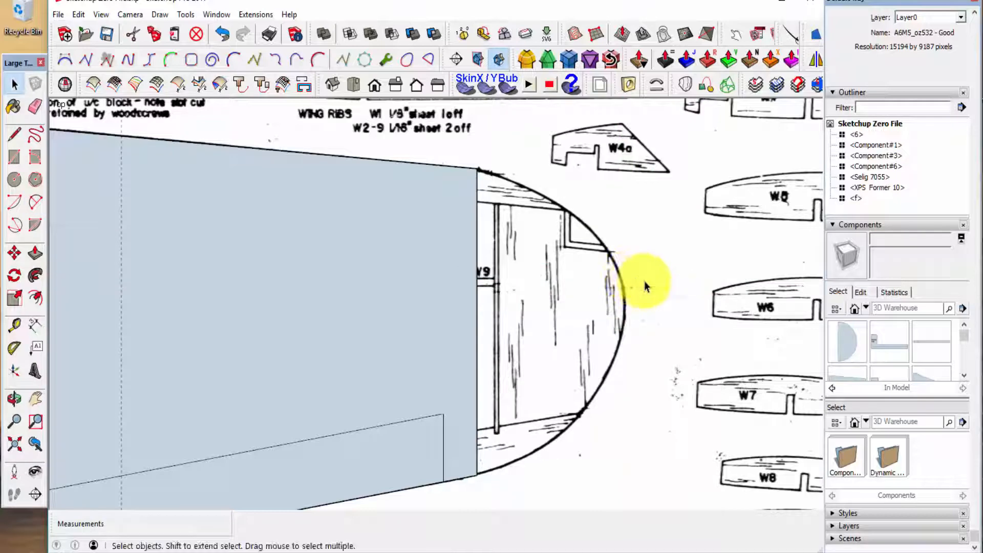
pyautogui.click(65, 59)
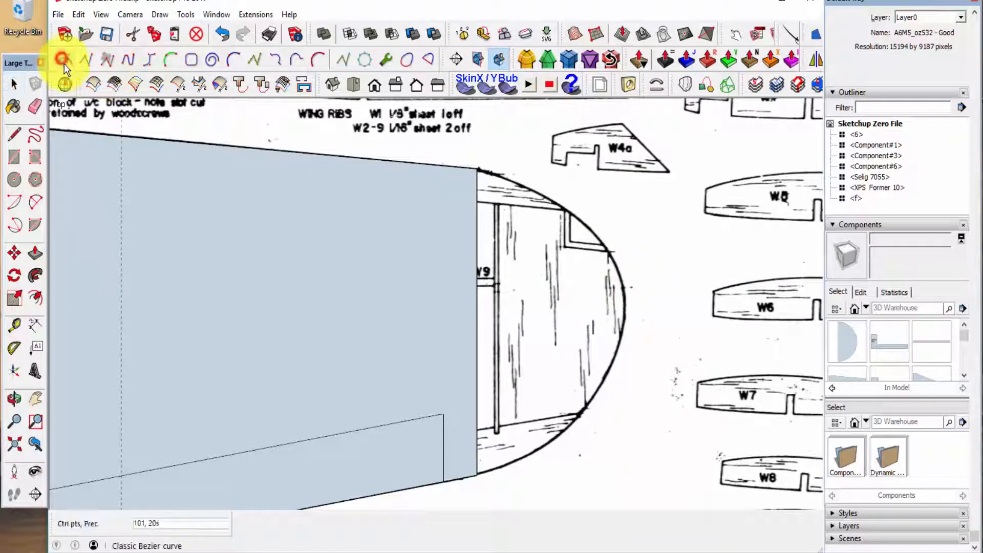
pyautogui.click(481, 171)
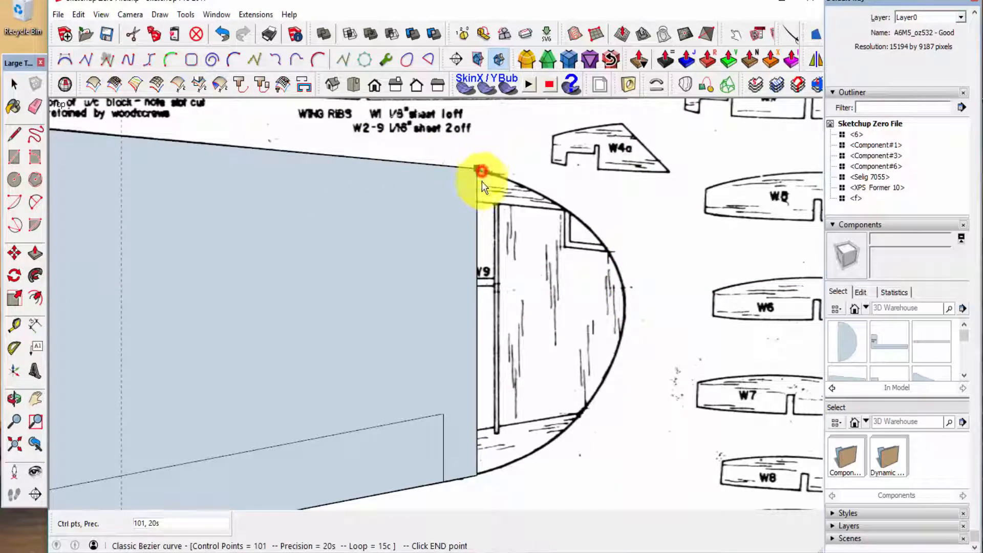
pyautogui.click(480, 477)
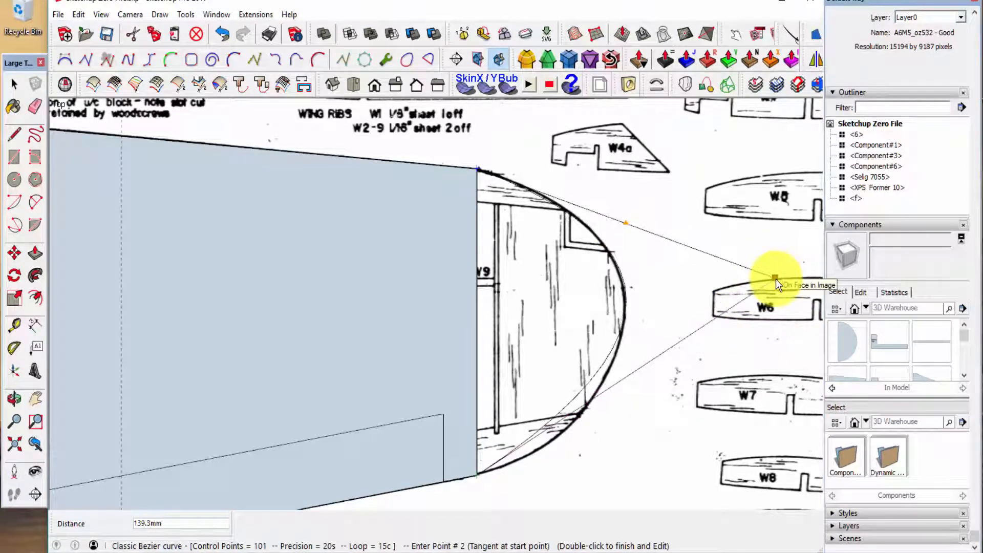
pyautogui.press('space')
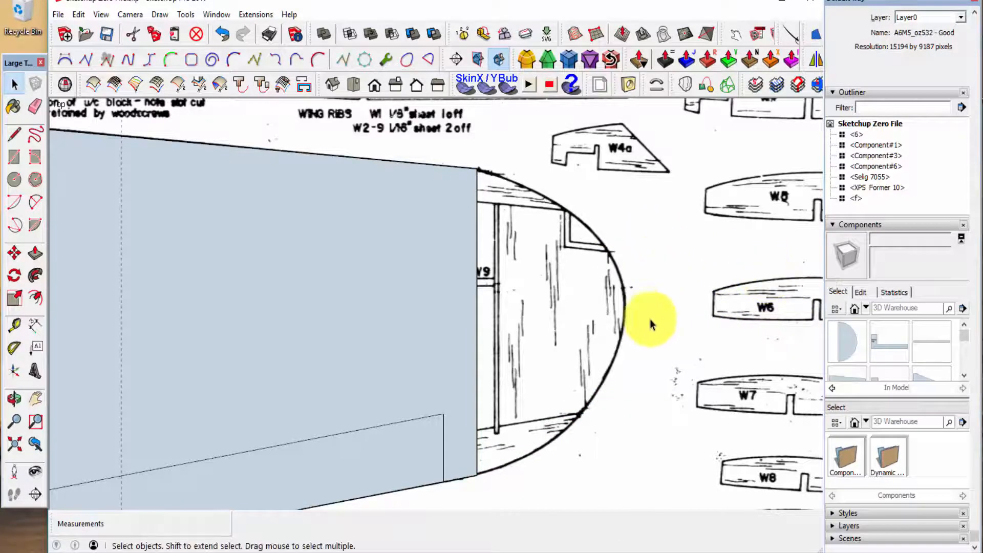
# Step: Draw a short spanwise marker line across the outermost point of the wingtip outline on the plan
pyautogui.press('l')
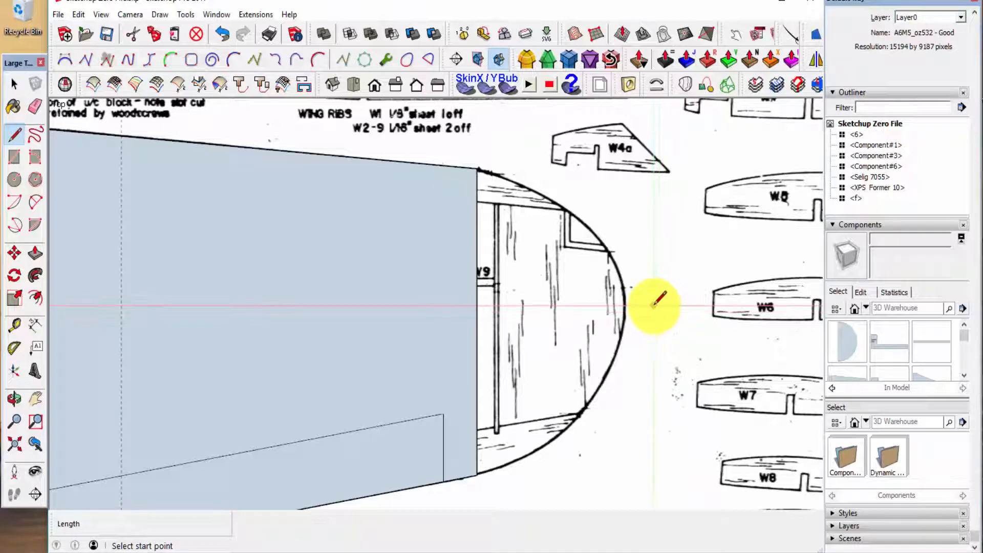
pyautogui.click(656, 307)
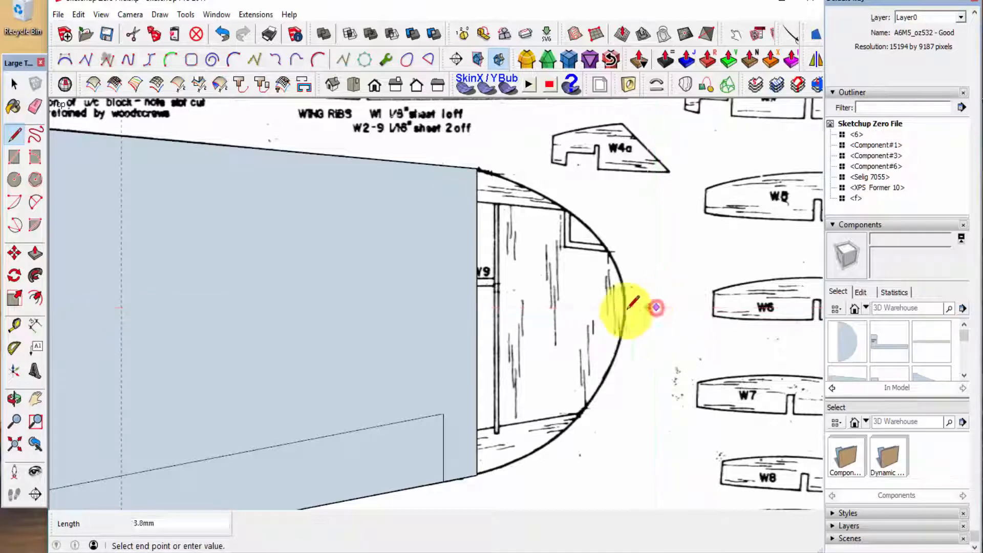
pyautogui.click(602, 307)
pyautogui.press('space')
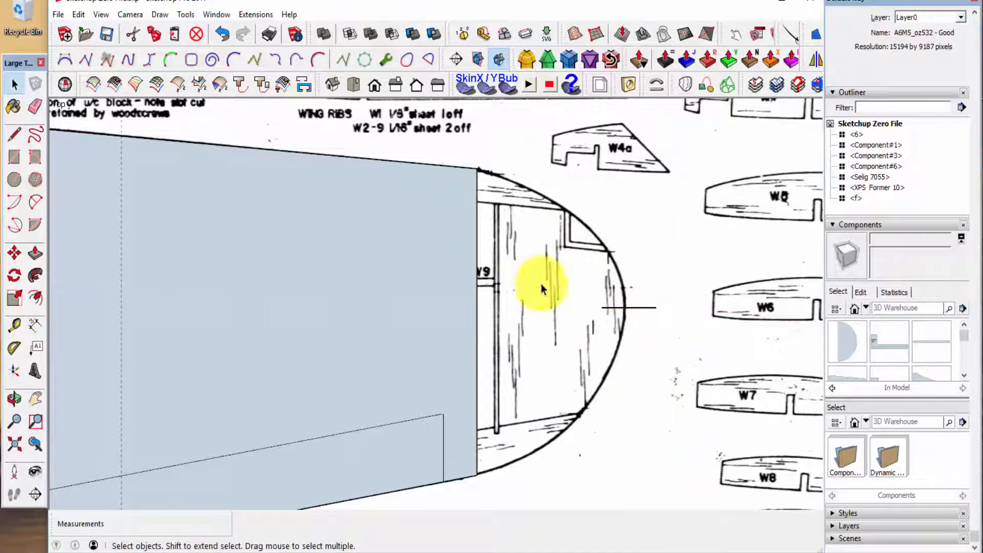
# Step: Draw a classic Bezier curve from the tip chord's front end to the marker line at the wingtip, with one control point ahead of the outline
pyautogui.click(65, 59)
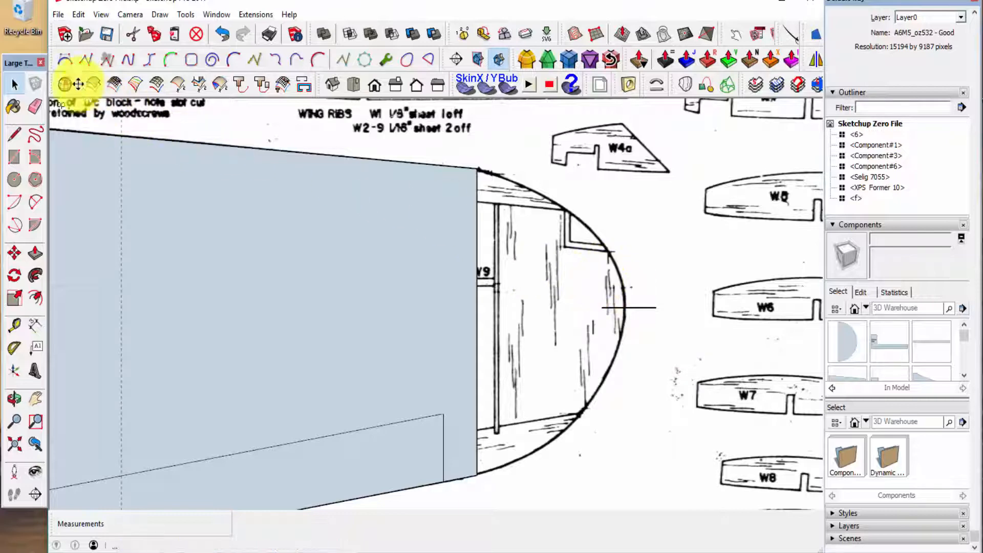
pyautogui.click(484, 171)
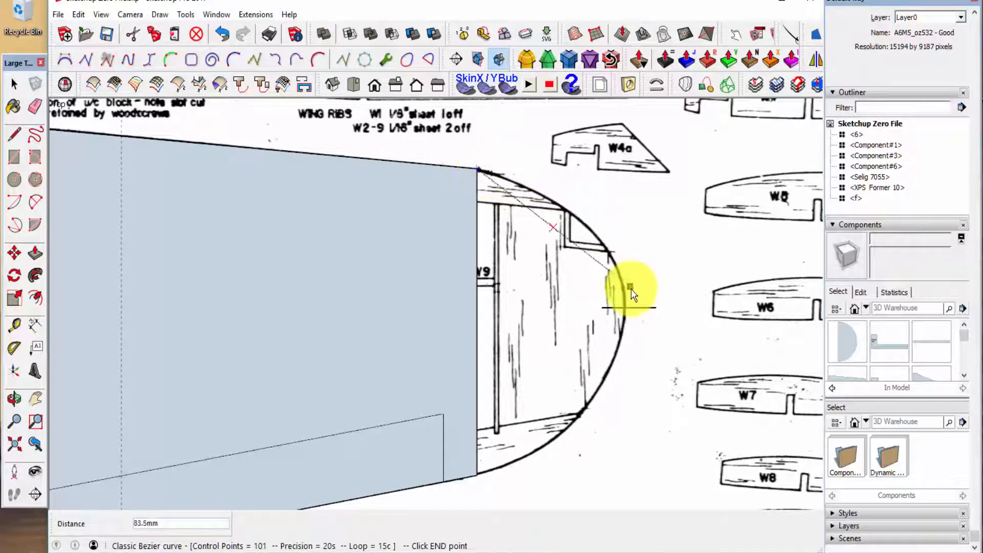
pyautogui.click(624, 307)
pyautogui.scroll(5, 625, 307)
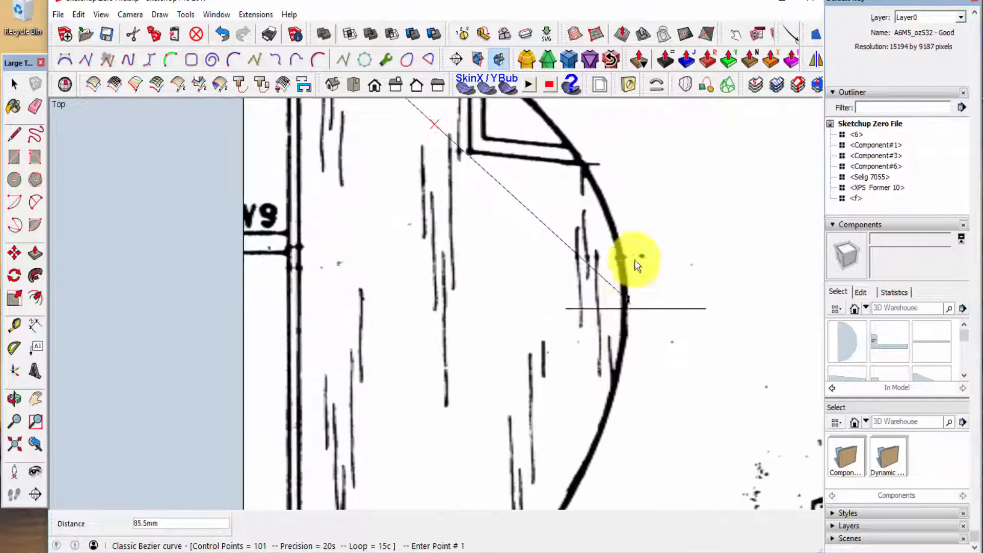
pyautogui.click(626, 306)
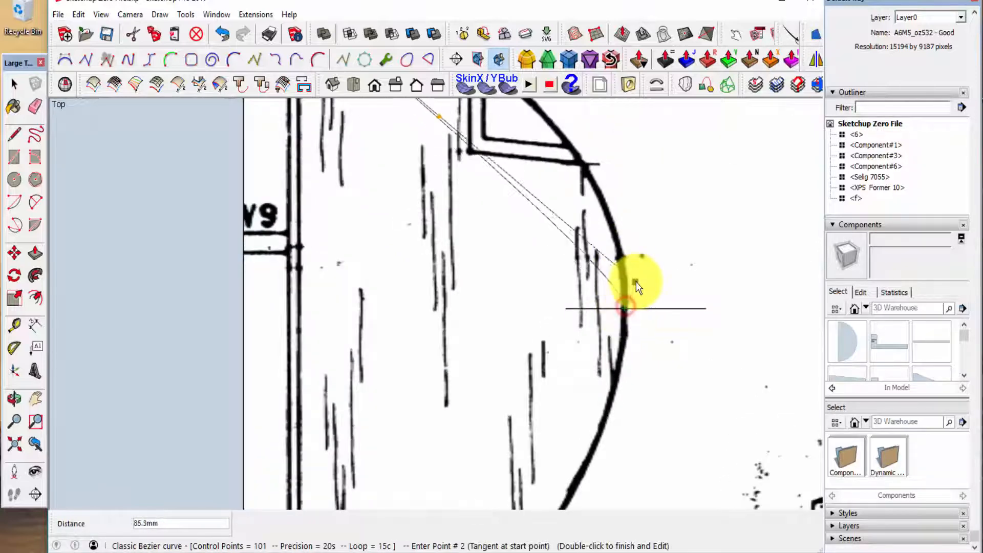
pyautogui.scroll(-5, 615, 352)
pyautogui.scroll(-1, 607, 358)
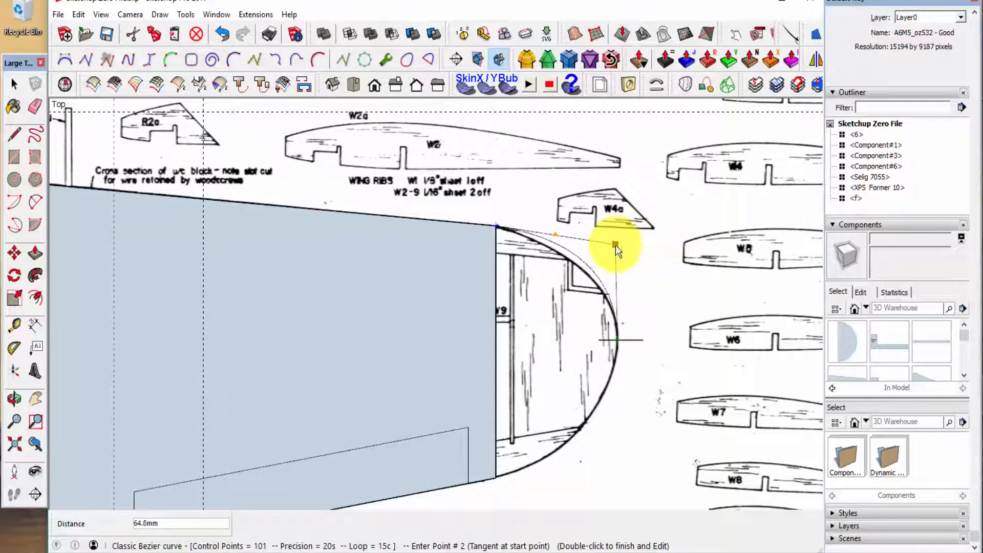
pyautogui.click(616, 245)
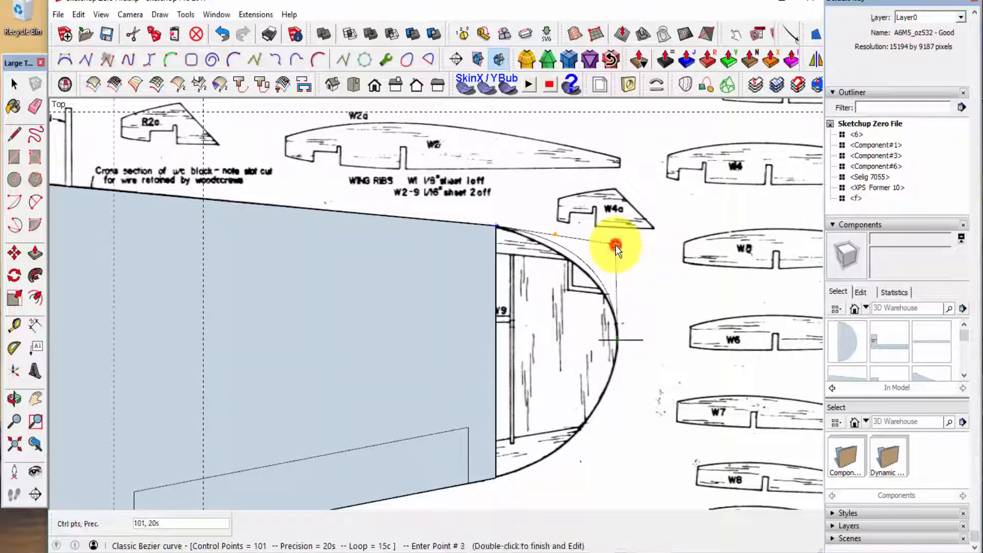
pyautogui.rightClick(616, 245)
pyautogui.click(658, 282)
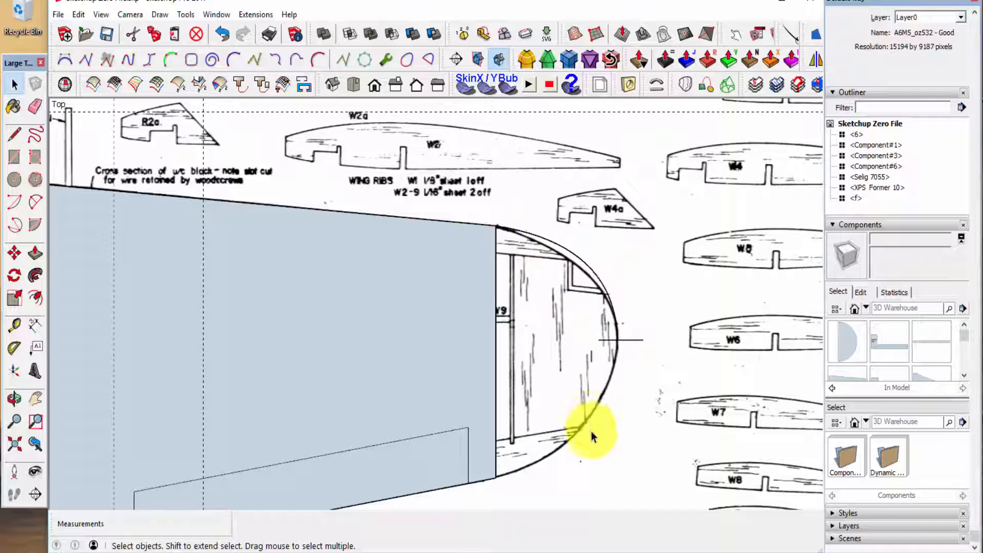
# Step: Draw a second classic Bezier curve from the marker line to the tip chord's rear end, with one control point behind, closing the wingtip face
pyautogui.click(63, 63)
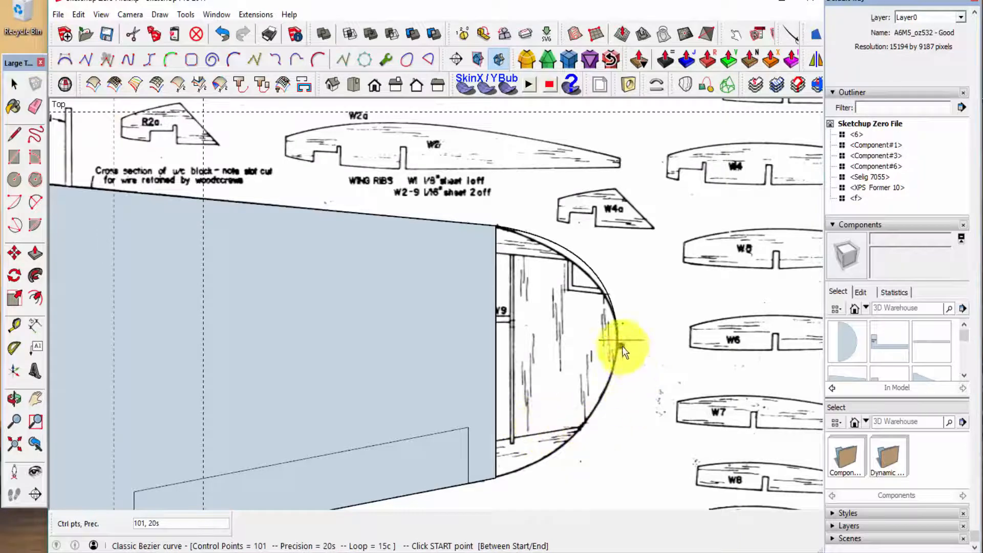
pyautogui.scroll(5, 623, 347)
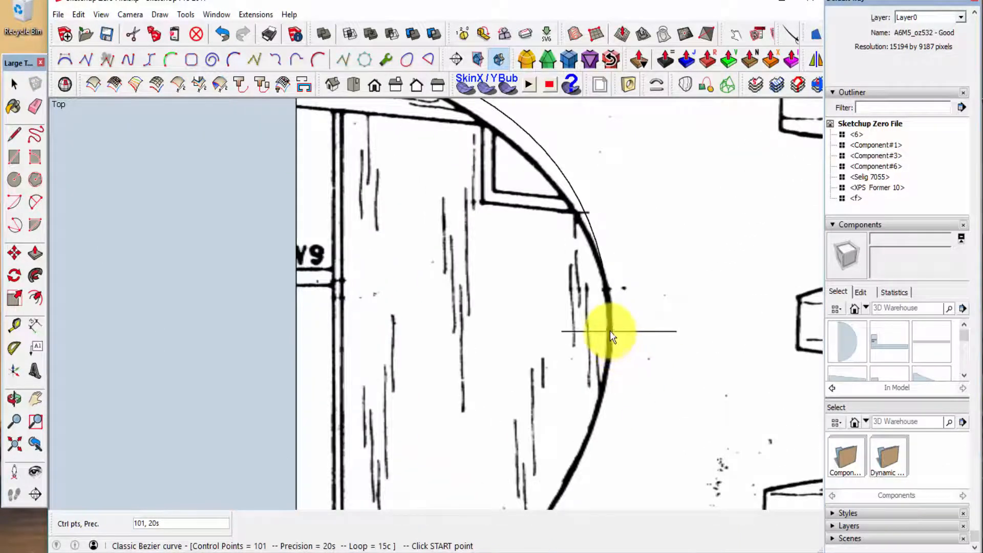
pyautogui.click(610, 331)
pyautogui.click(638, 335)
pyautogui.scroll(-4, 639, 332)
pyautogui.scroll(-1, 645, 332)
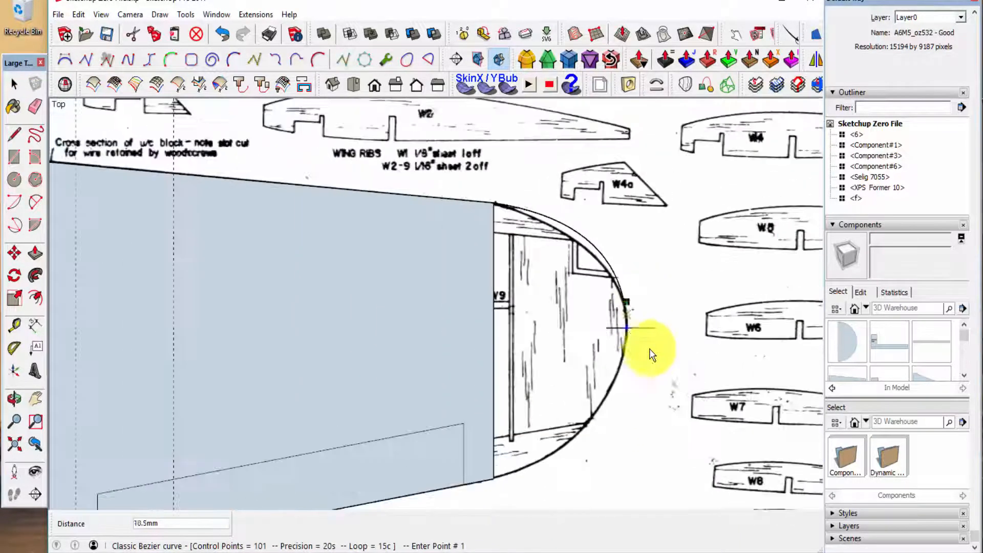
pyautogui.click(494, 481)
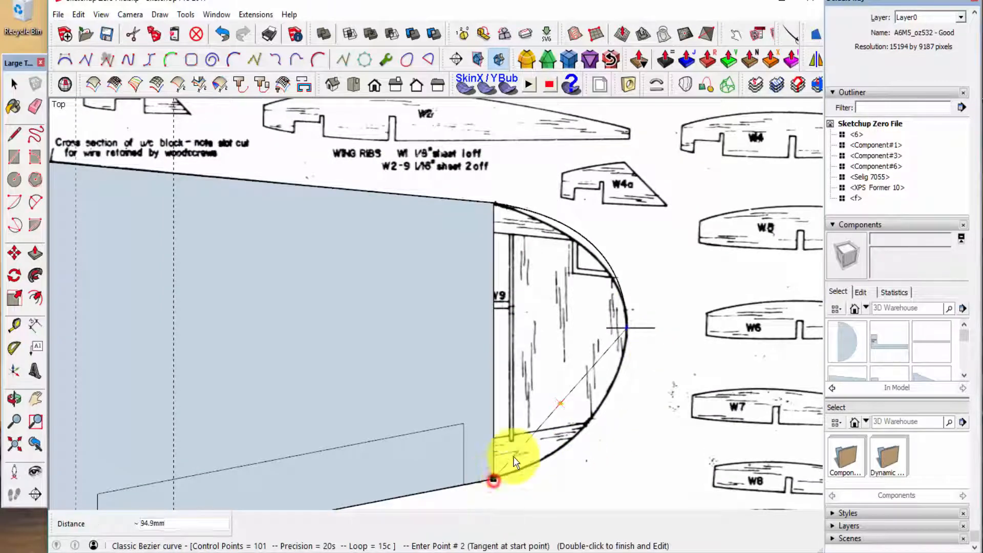
pyautogui.click(627, 442)
pyautogui.rightClick(633, 448)
pyautogui.click(677, 335)
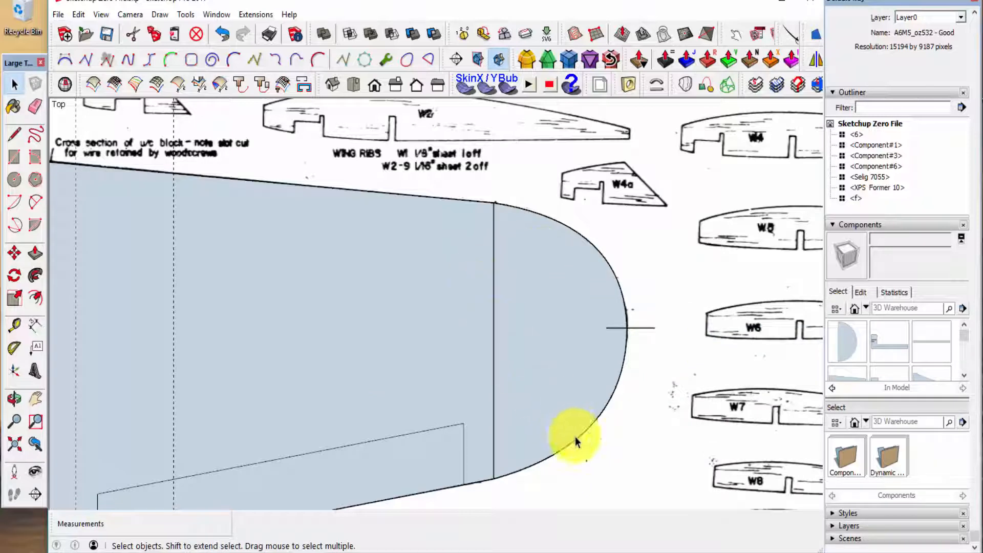
# Step: Erase the part of the marker line that extends outside the wingtip curve
pyautogui.scroll(3, 636, 342)
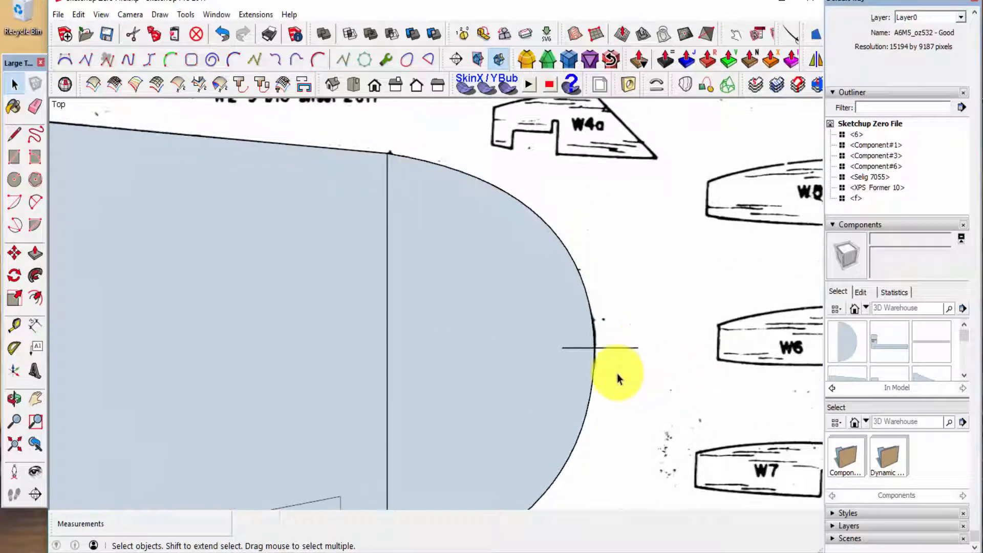
pyautogui.press('e')
pyautogui.click(620, 347)
pyautogui.scroll(-4, 578, 338)
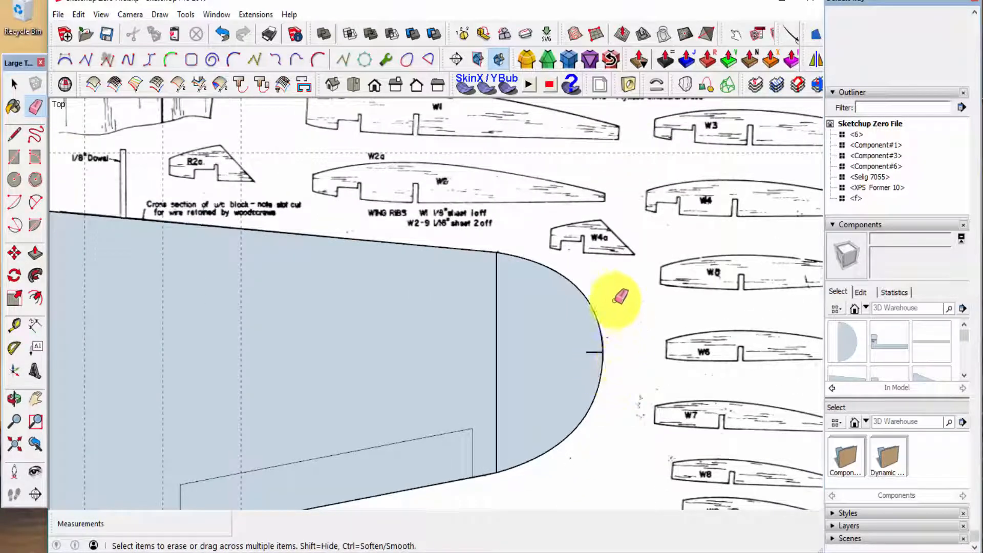
# Step: Try moving the main wing panel about 28 mm away from the wingtip face to check they are separate, and undo the move
pyautogui.press('space')
pyautogui.click(566, 303)
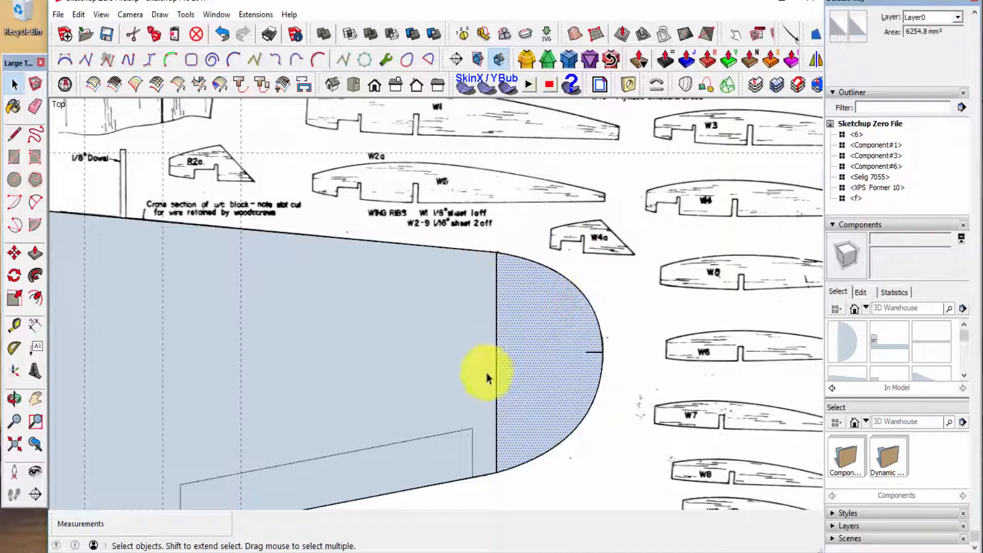
pyautogui.click(335, 377)
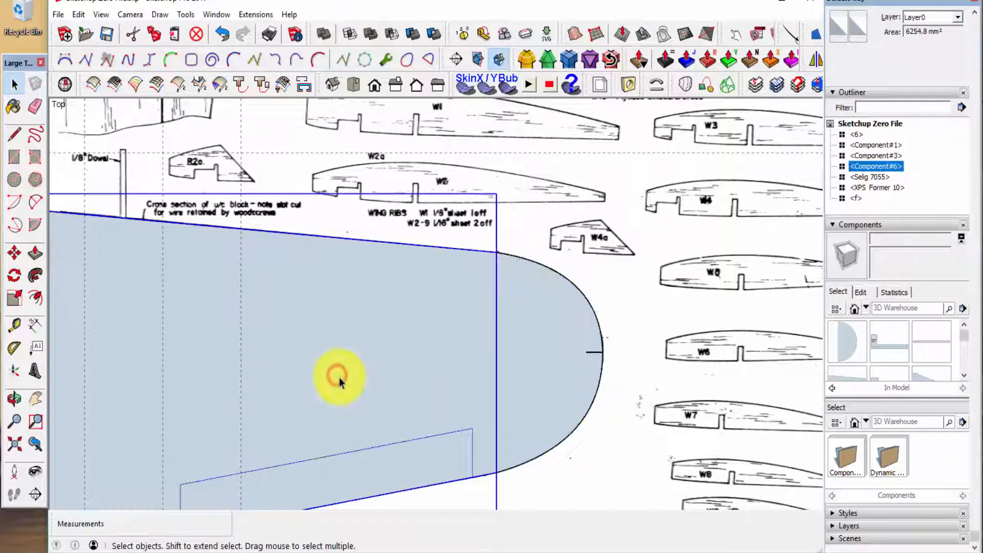
pyautogui.press('m')
pyautogui.click(419, 331)
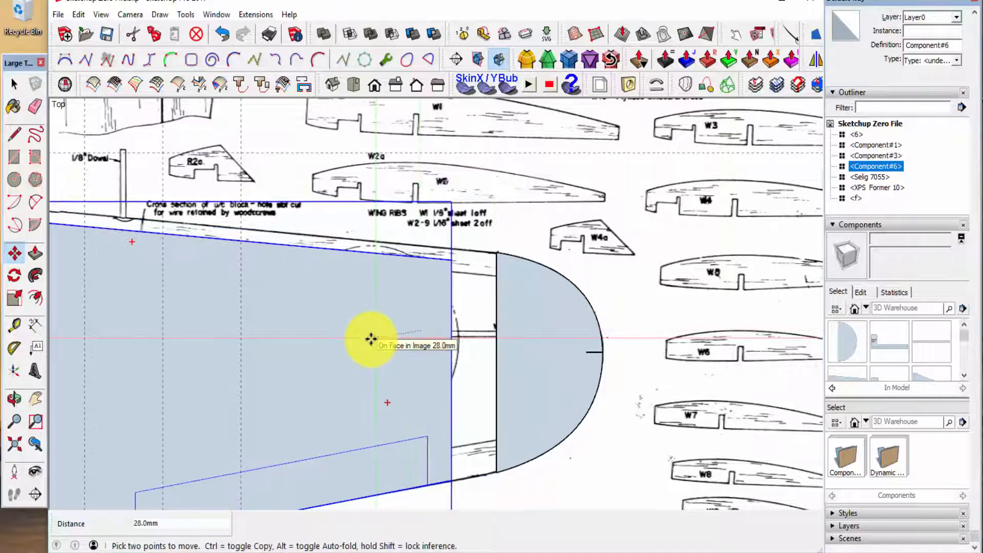
pyautogui.click(371, 339)
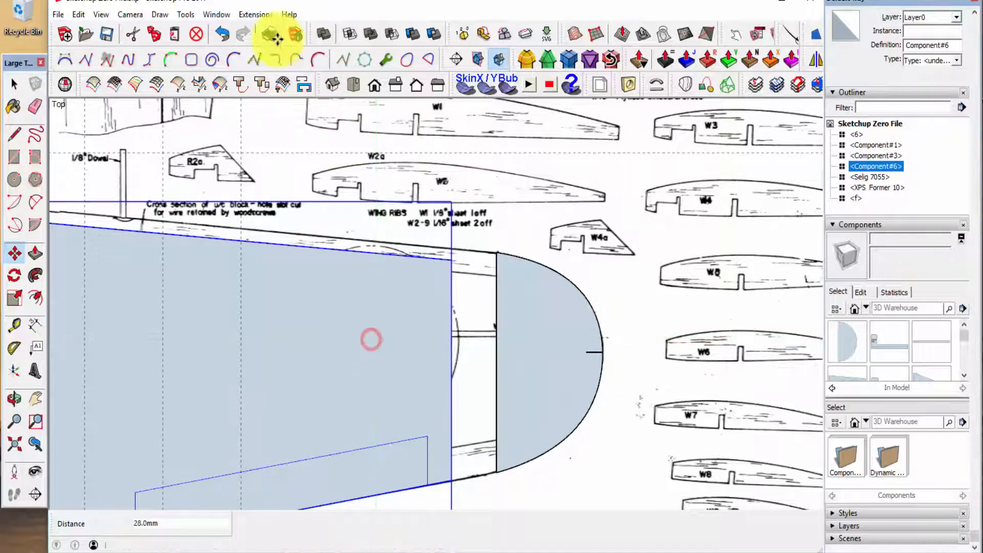
pyautogui.click(223, 40)
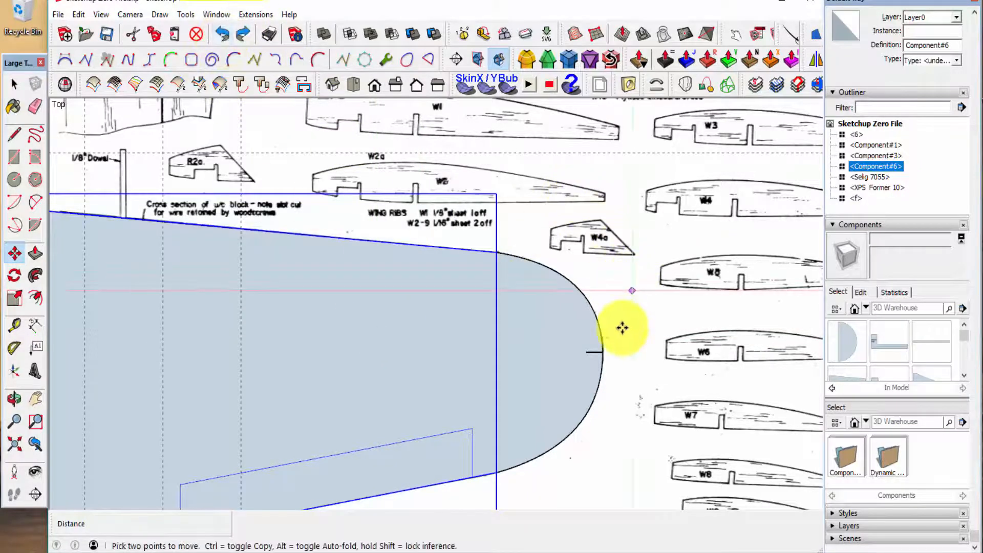
# Step: Make the wingtip face and all its edges into a component of its own, replacing the selection
pyautogui.press('space')
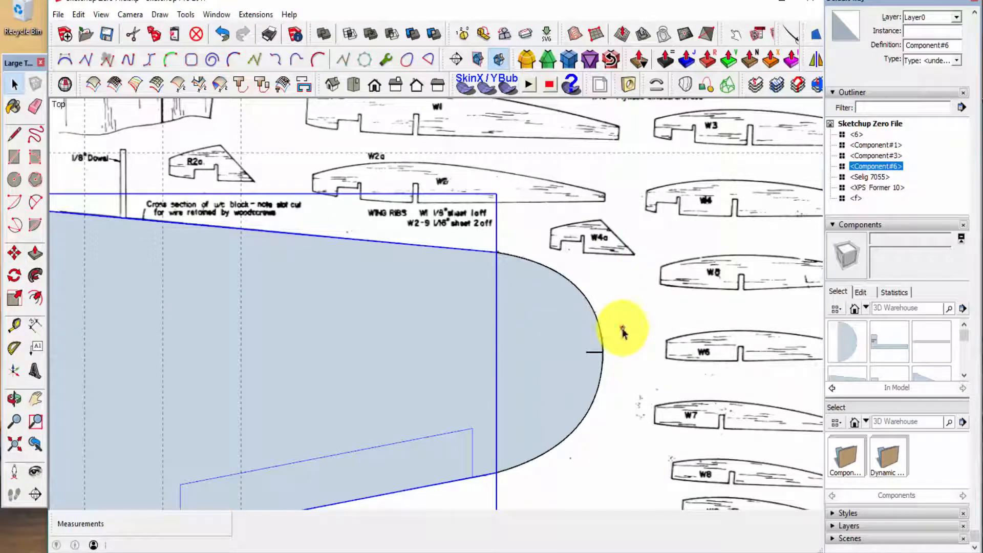
pyautogui.click(623, 331)
pyautogui.moveTo(487, 235); pyautogui.dragTo(632, 500)
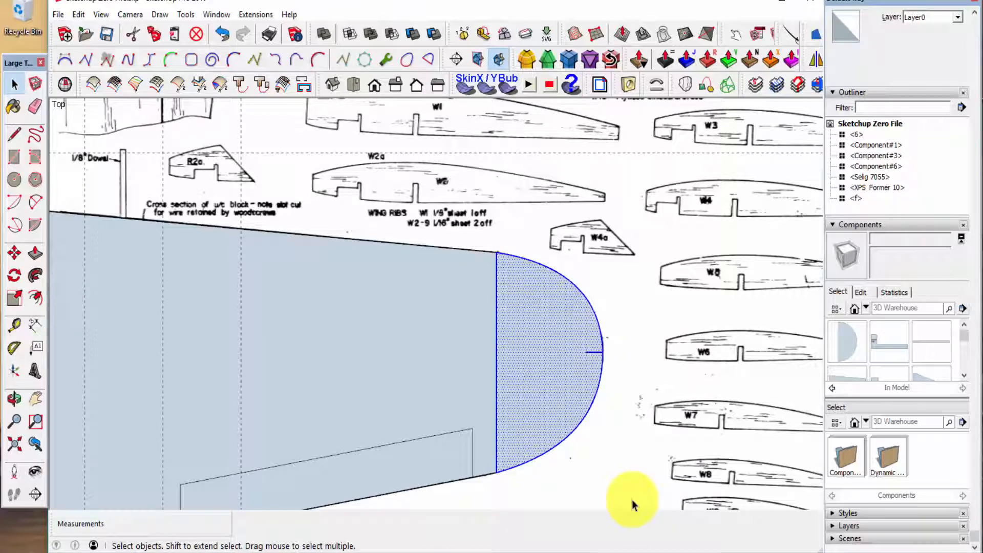
pyautogui.press('g')
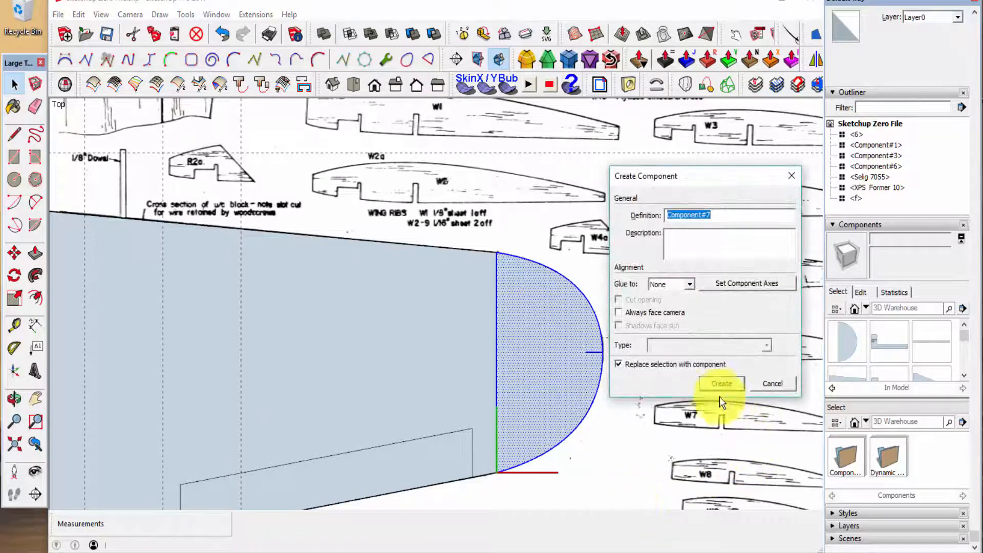
pyautogui.click(714, 386)
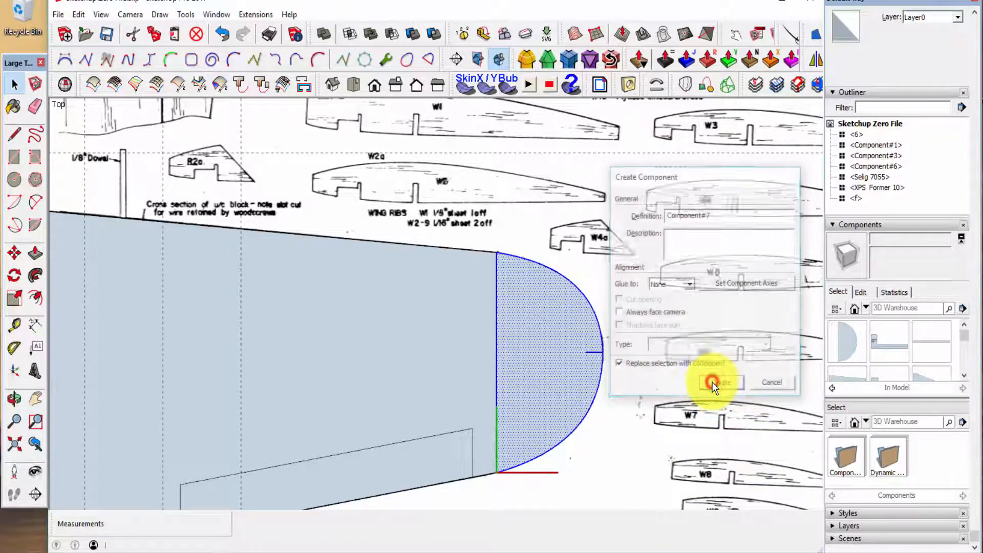
pyautogui.click(620, 456)
# Step: Move the main wing panel and wingtip together off the plan, placing their rear root corner on the formers' guide line just past the smallest former
pyautogui.scroll(-4, 624, 436)
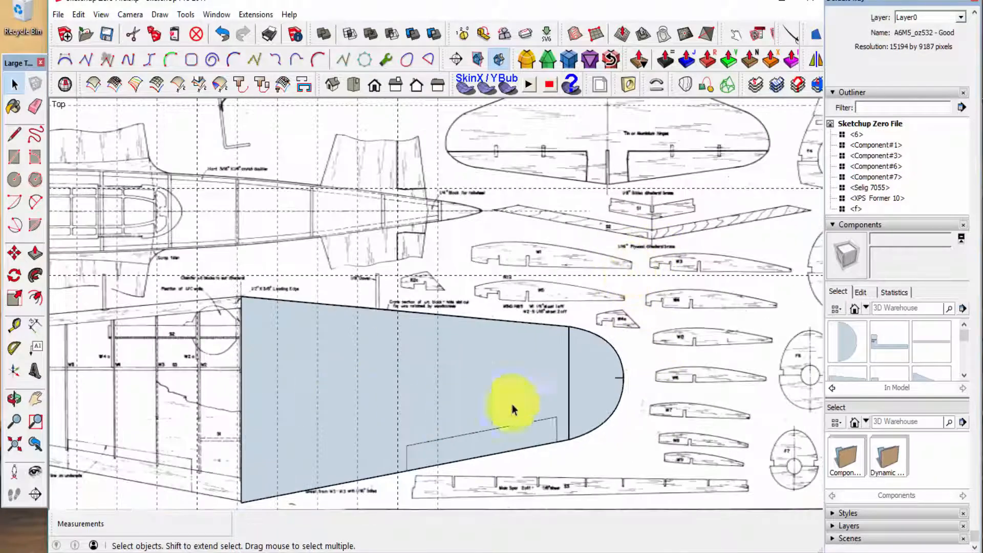
pyautogui.scroll(-3, 417, 303)
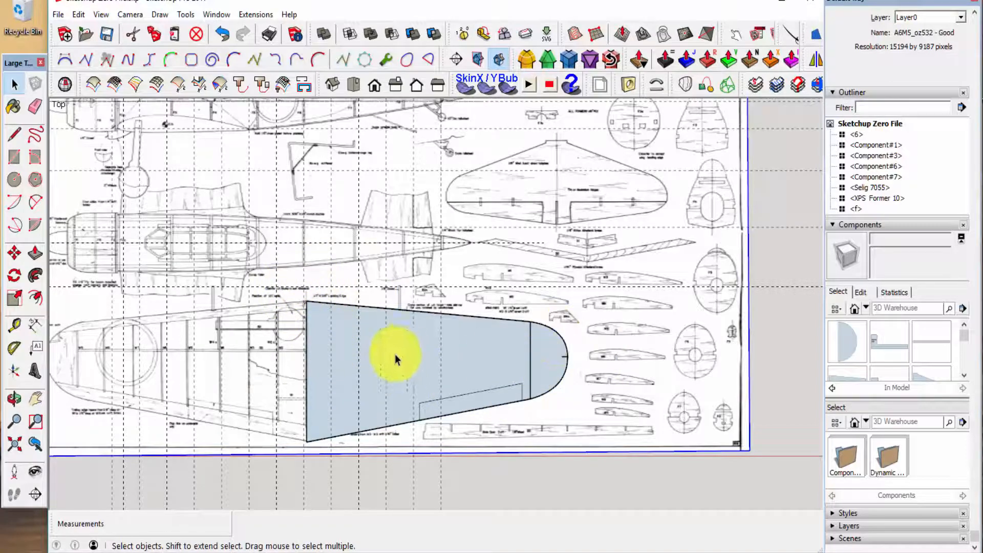
pyautogui.moveTo(300, 288); pyautogui.dragTo(580, 456)
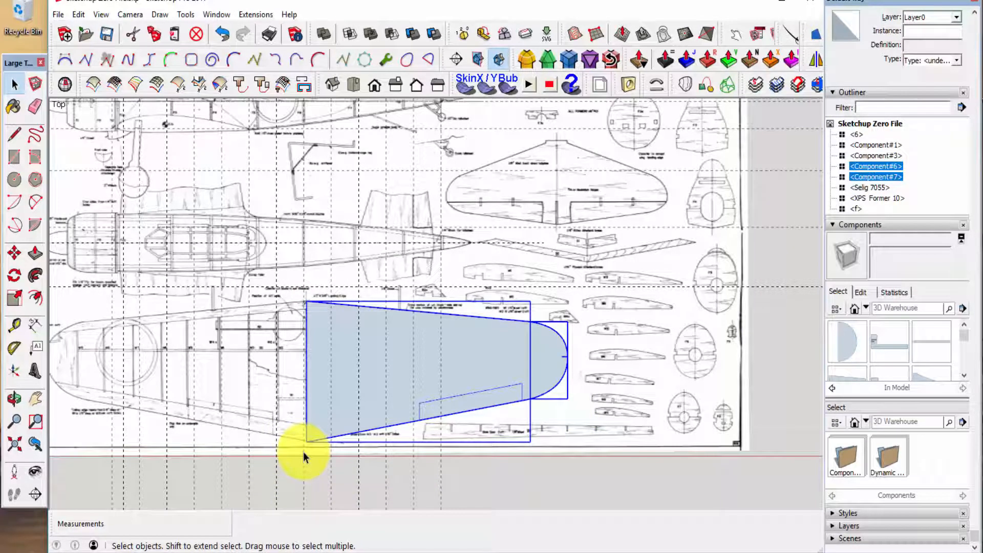
pyautogui.press('m')
pyautogui.scroll(4, 304, 459)
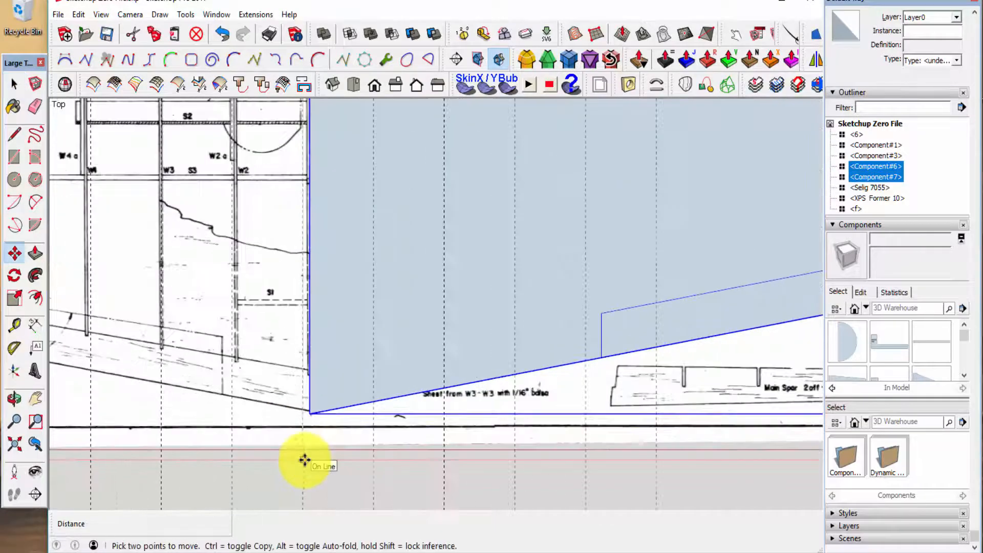
pyautogui.scroll(1, 304, 460)
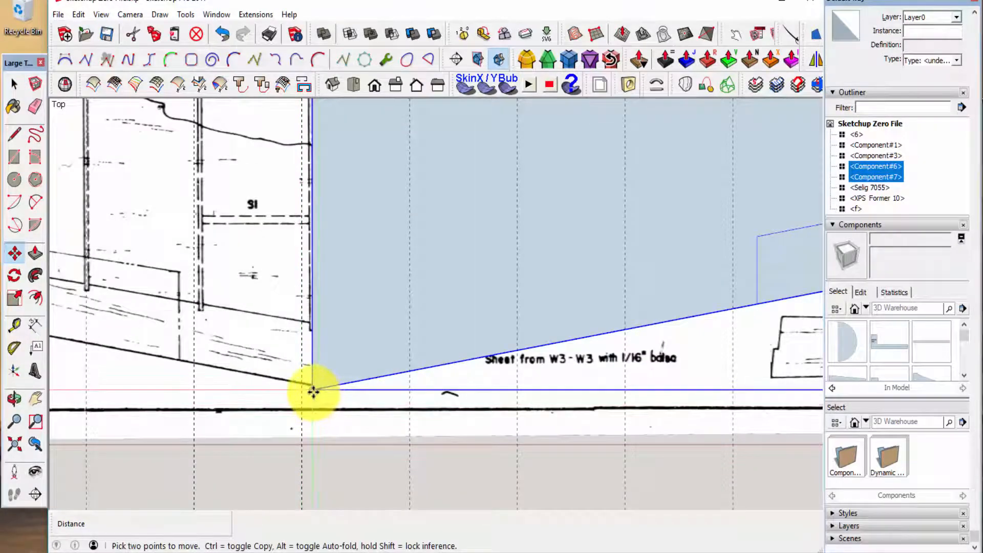
pyautogui.click(311, 393)
pyautogui.scroll(-6, 292, 441)
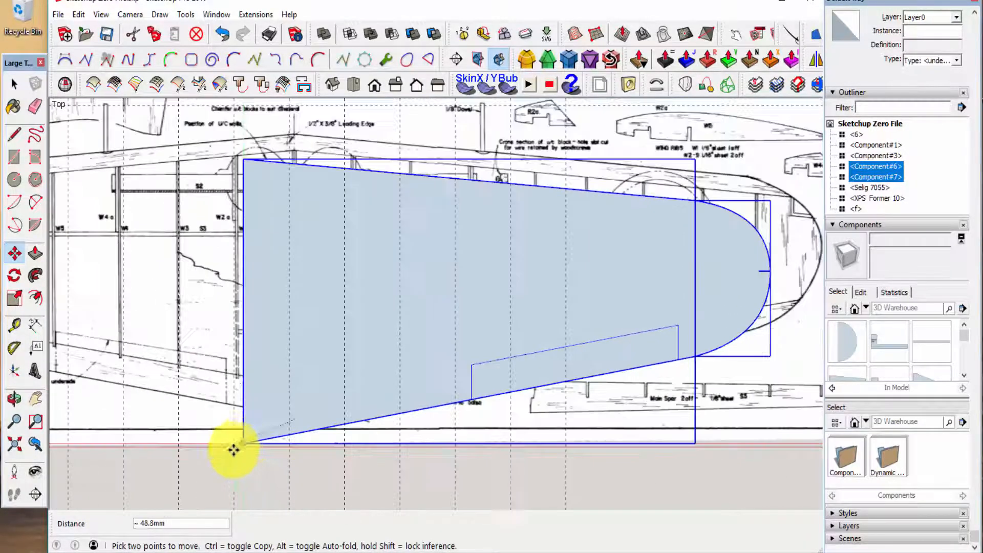
pyautogui.scroll(-8, 196, 449)
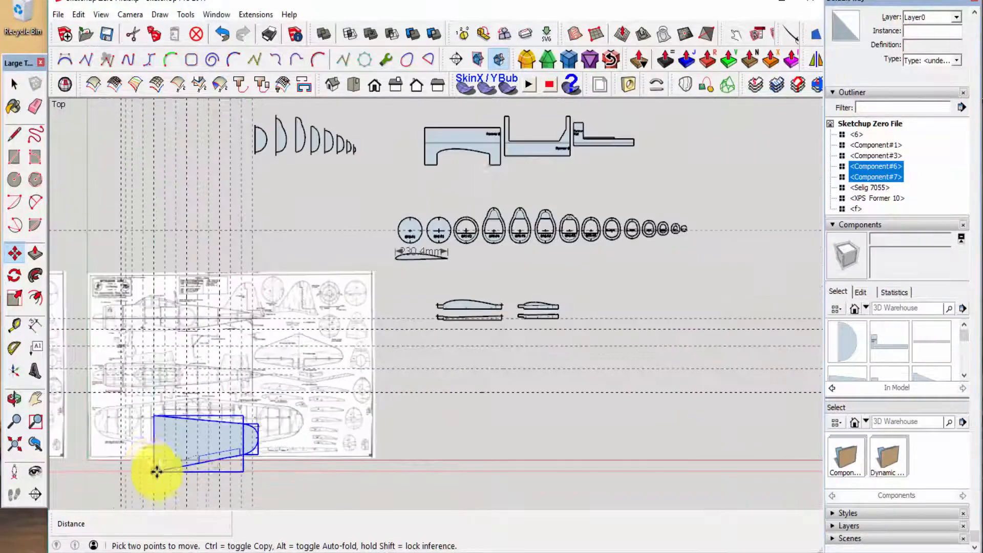
pyautogui.scroll(-1, 231, 362)
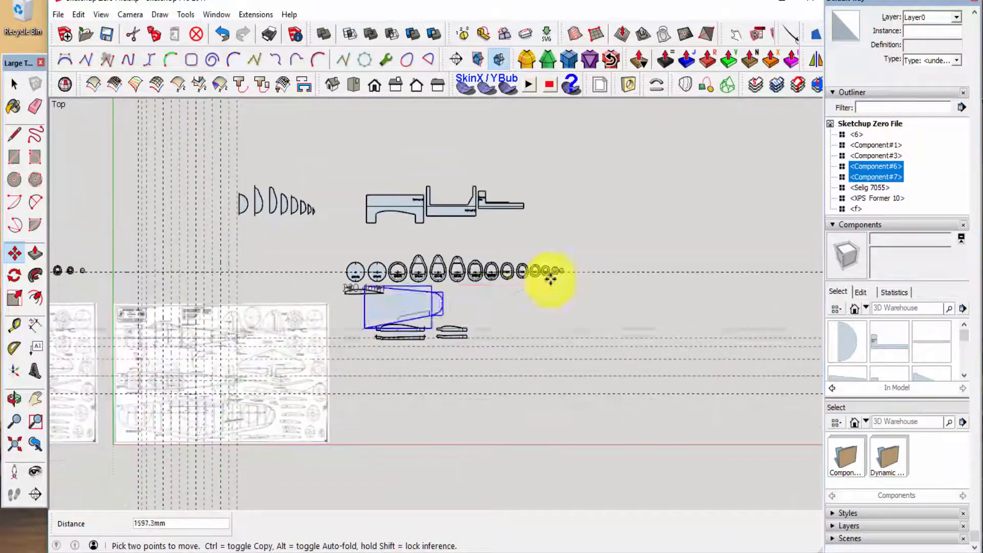
pyautogui.scroll(5, 635, 255)
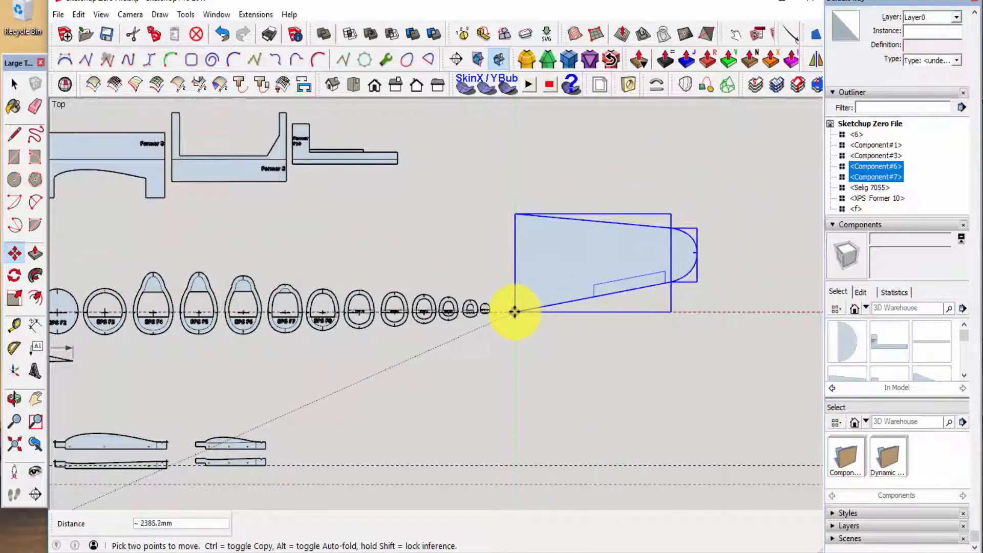
pyautogui.click(514, 312)
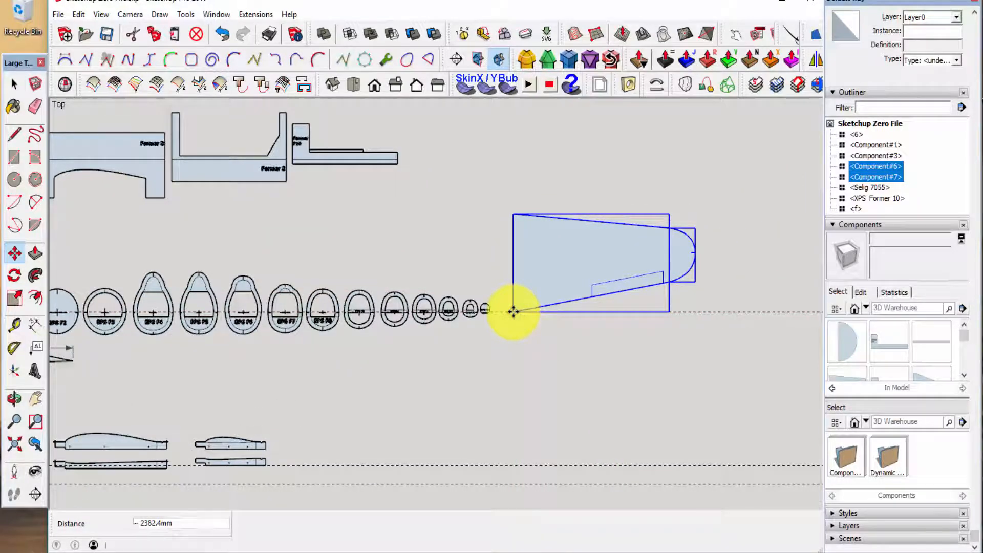
pyautogui.press('space')
# Step: Examine the plan sheets and the traced formers, ribs and wing outline laid out beside them
pyautogui.scroll(-6, 677, 285)
pyautogui.scroll(-1, 699, 303)
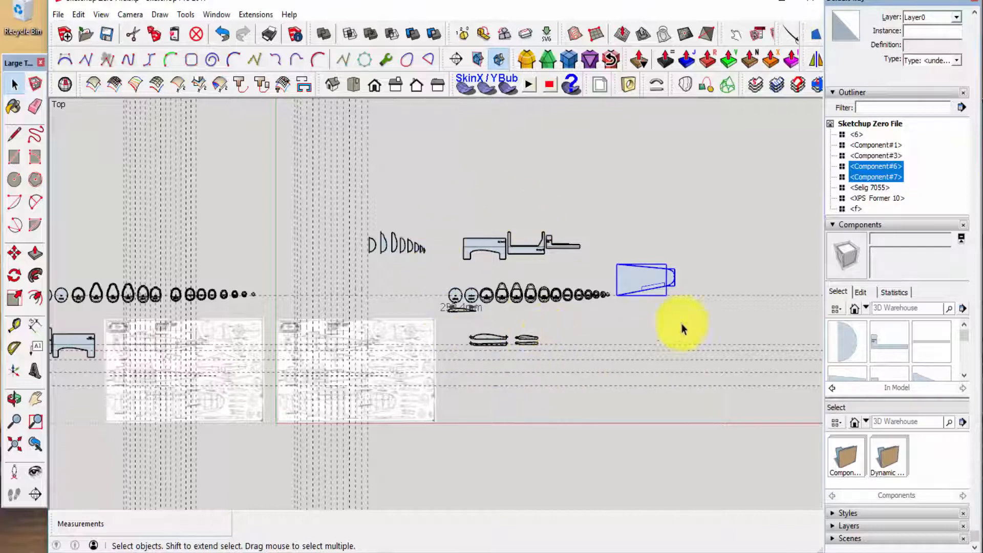
pyautogui.click(576, 332)
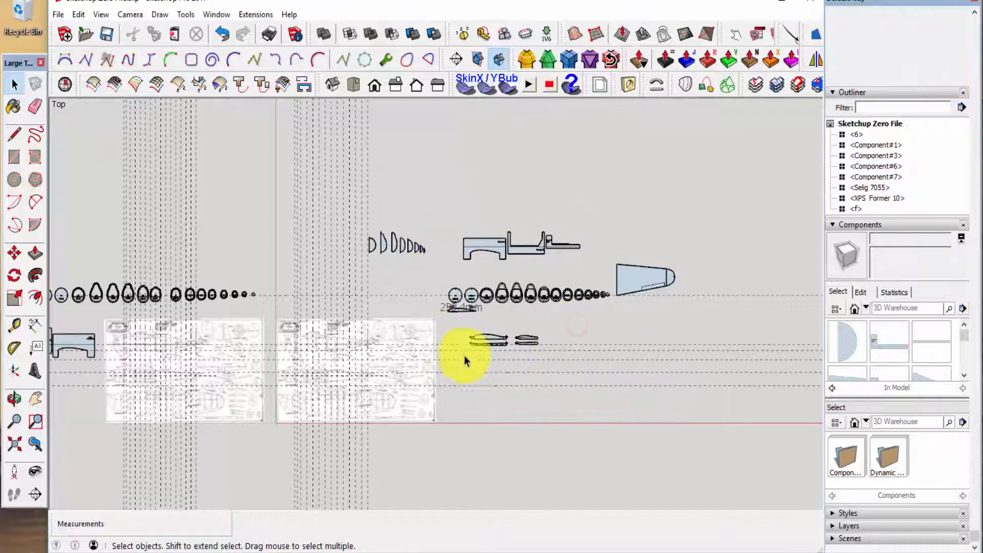
pyautogui.scroll(3, 314, 433)
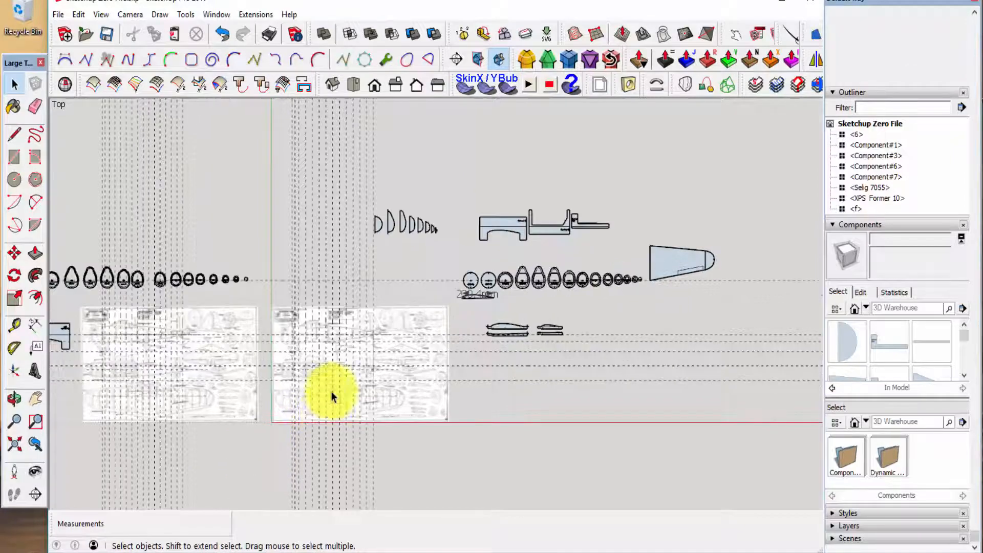
pyautogui.scroll(1, 314, 405)
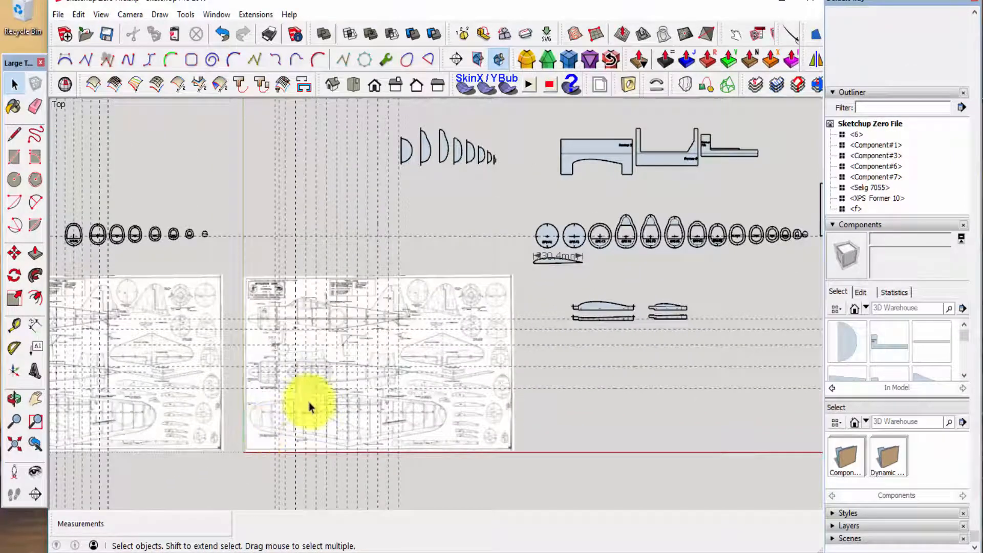
pyautogui.scroll(-2, 359, 456)
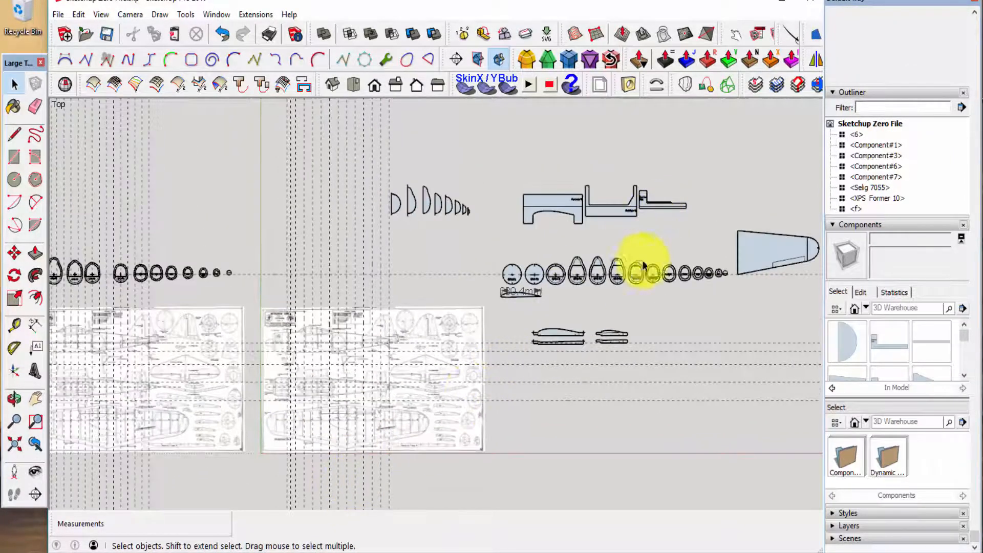
pyautogui.scroll(-1, 588, 319)
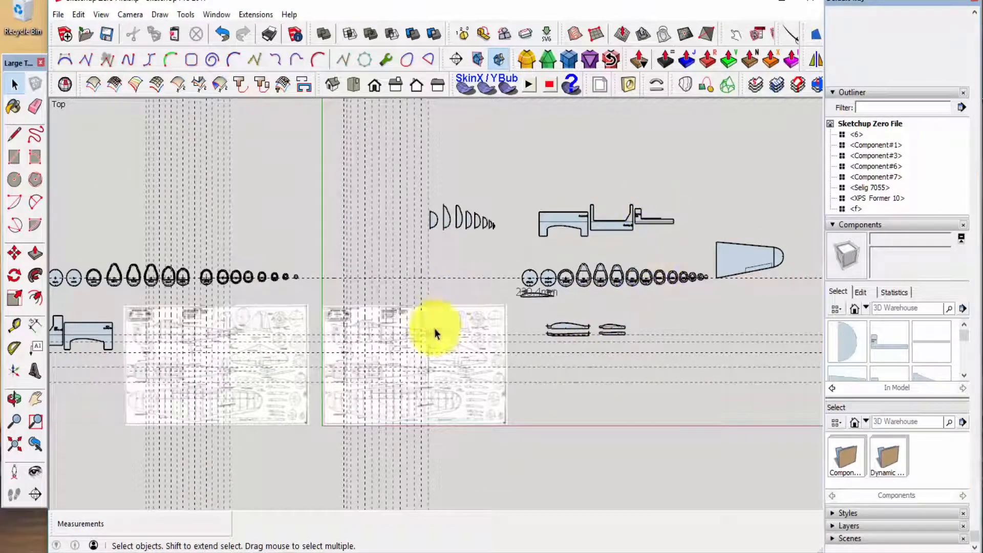
pyautogui.scroll(5, 401, 352)
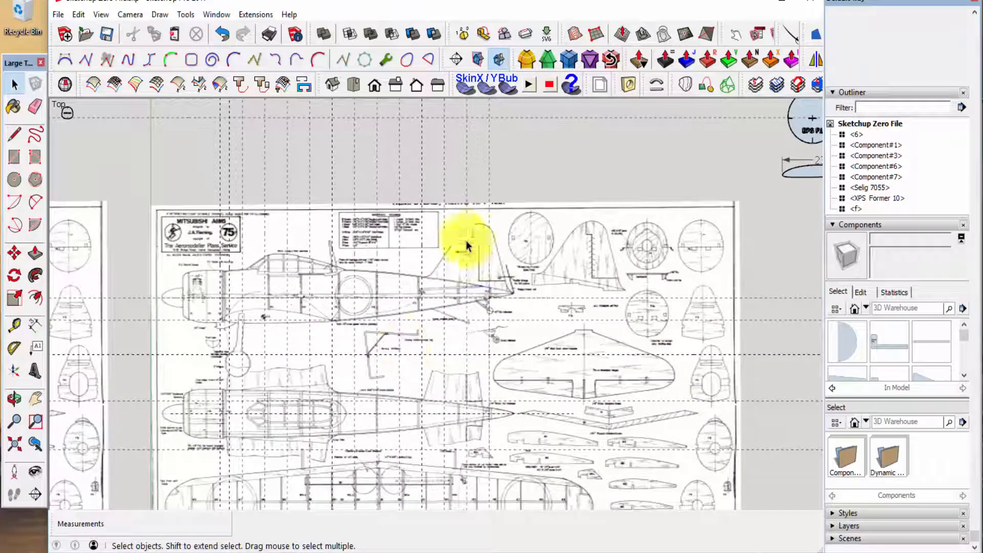
pyautogui.scroll(-2, 276, 491)
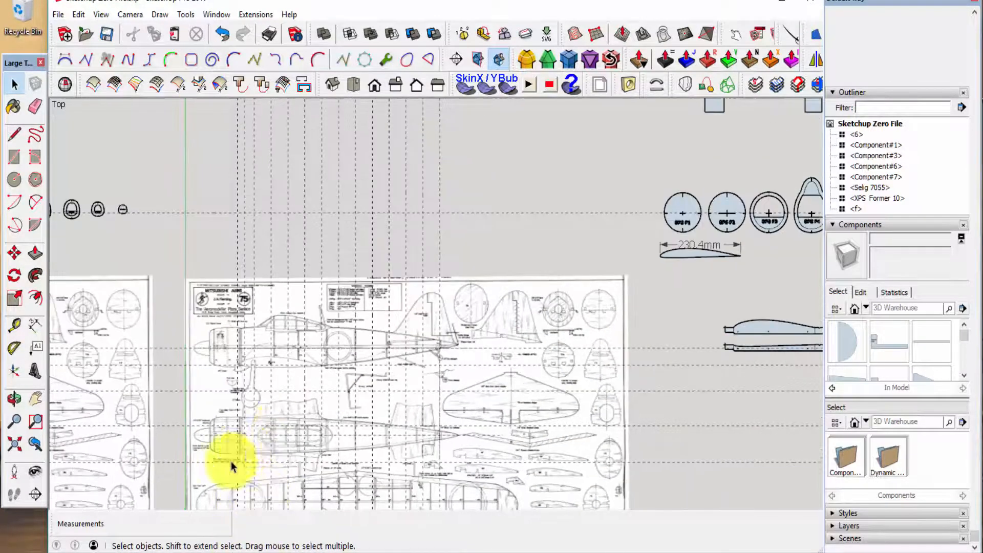
pyautogui.scroll(-2, 245, 450)
pyautogui.scroll(2, 741, 219)
# Step: Copy Former F10 and its thin strip about 1754 mm onto the plan's side view, placing its centre line's front end on the guide intersection behind F6
pyautogui.scroll(5, 746, 177)
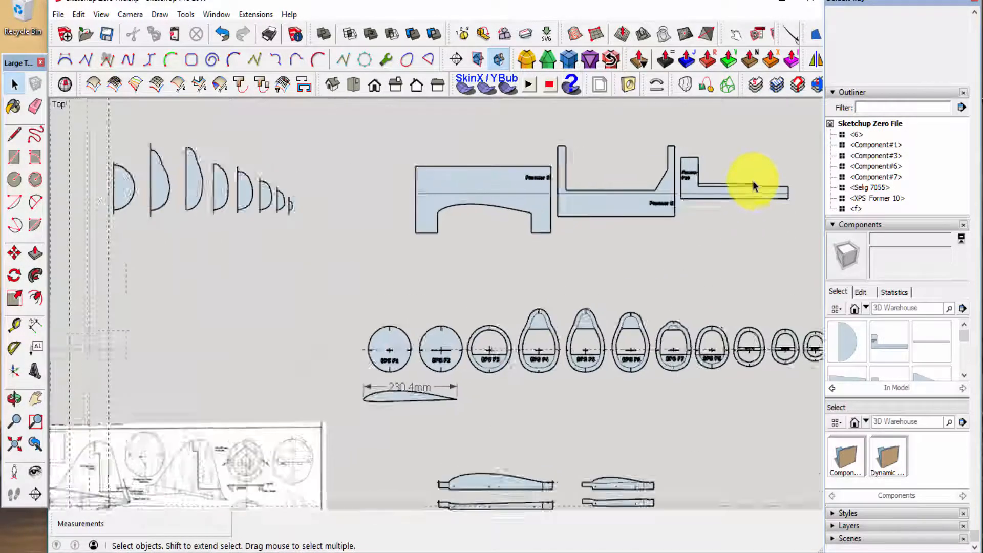
pyautogui.click(706, 202)
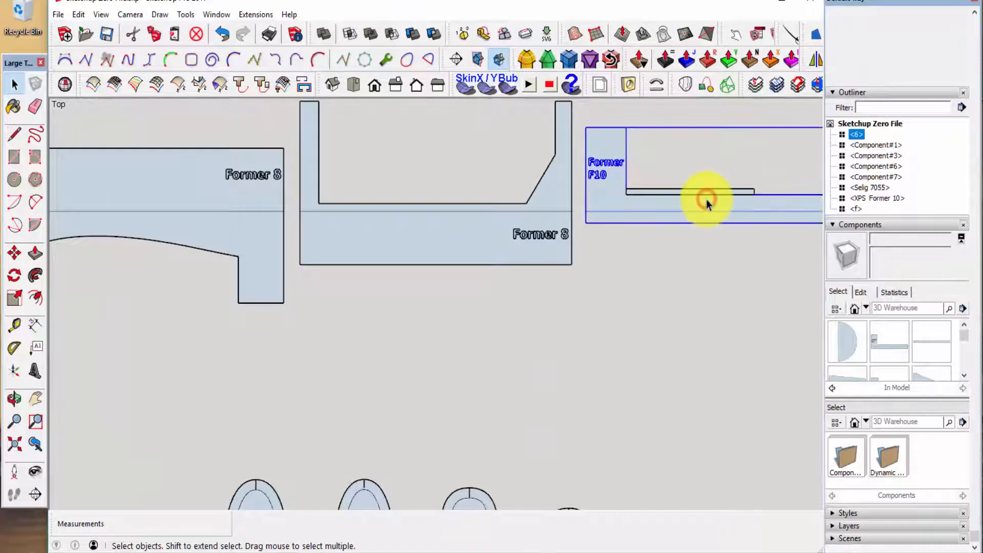
pyautogui.keyDown('shift'); pyautogui.click(679, 193); pyautogui.keyUp('shift')
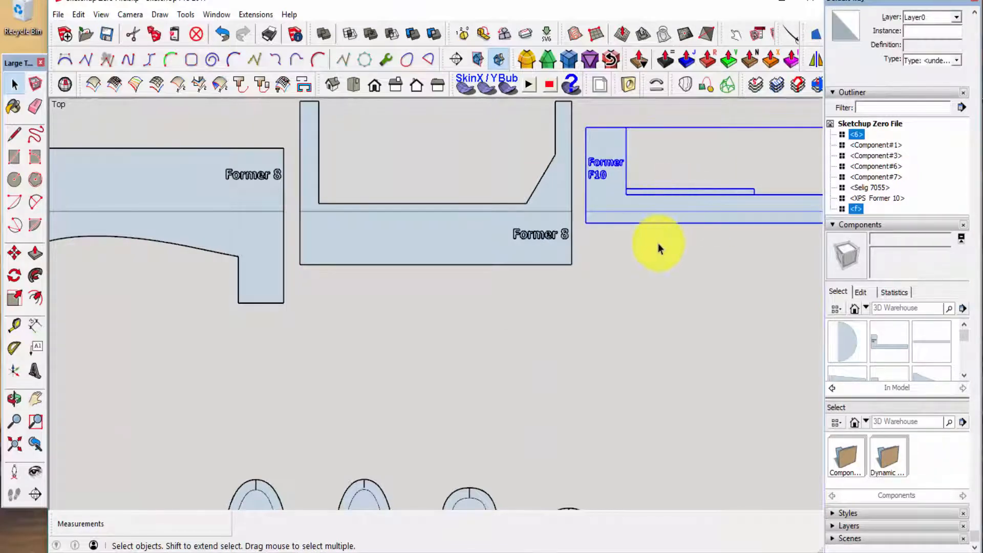
pyautogui.scroll(-2, 656, 243)
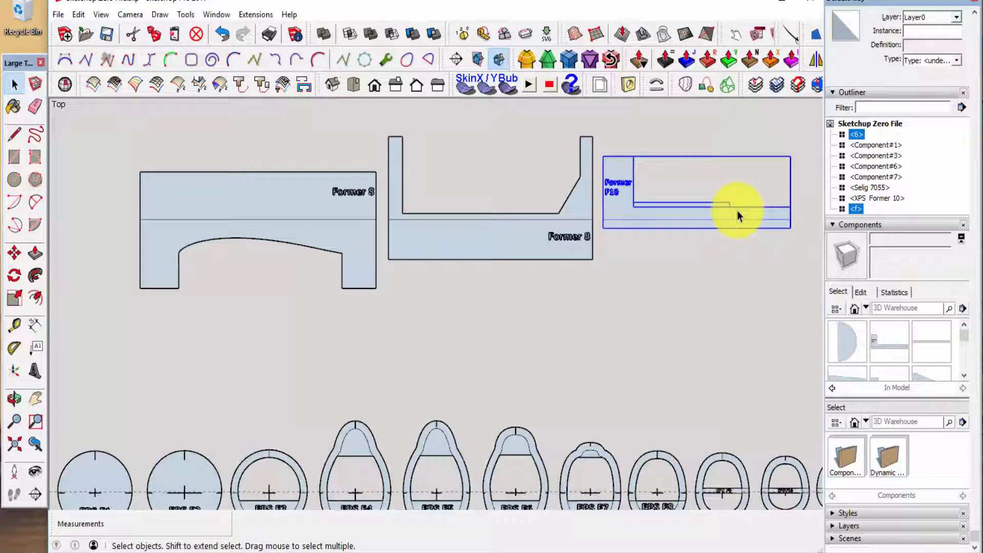
pyautogui.press('m')
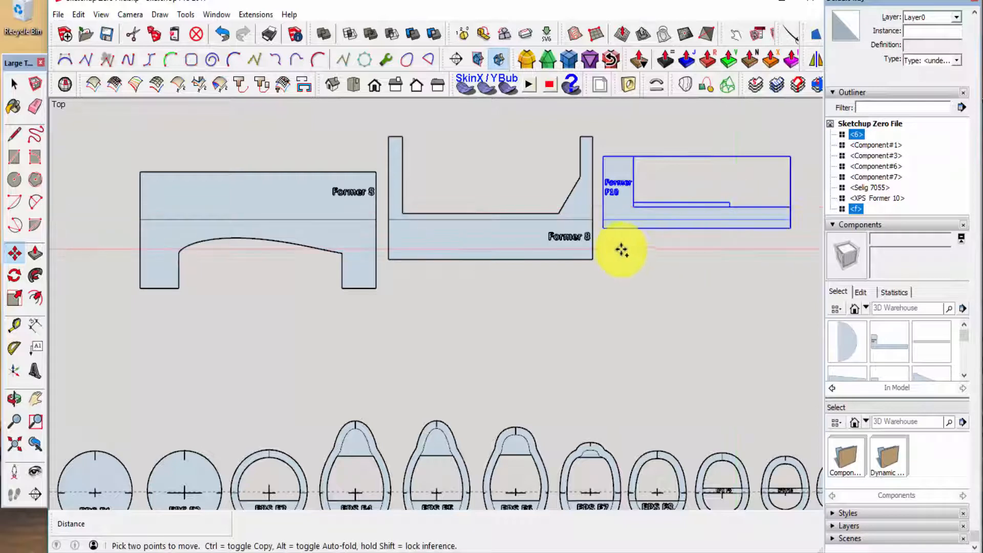
pyautogui.scroll(4, 607, 221)
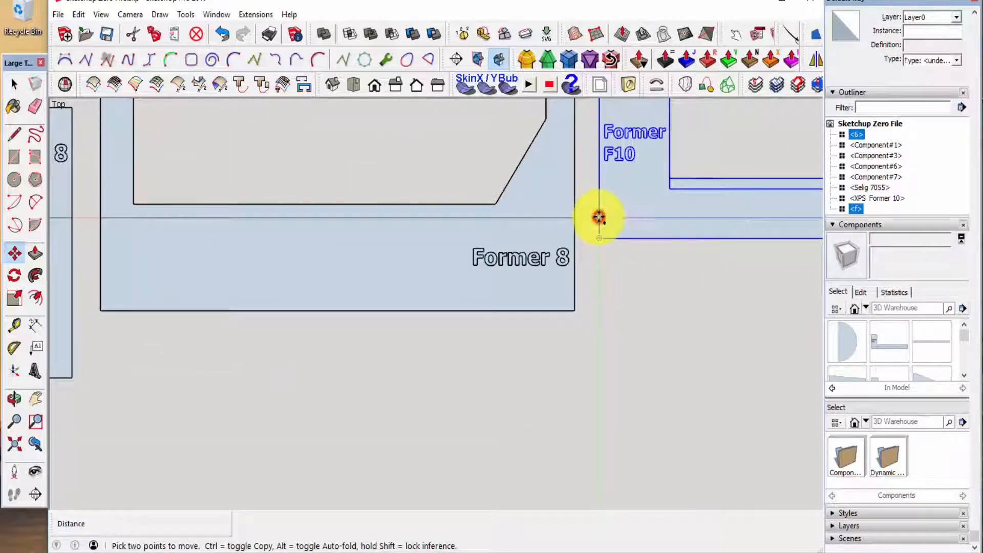
pyautogui.click(599, 218)
pyautogui.press('ctrl')
pyautogui.scroll(-6, 598, 238)
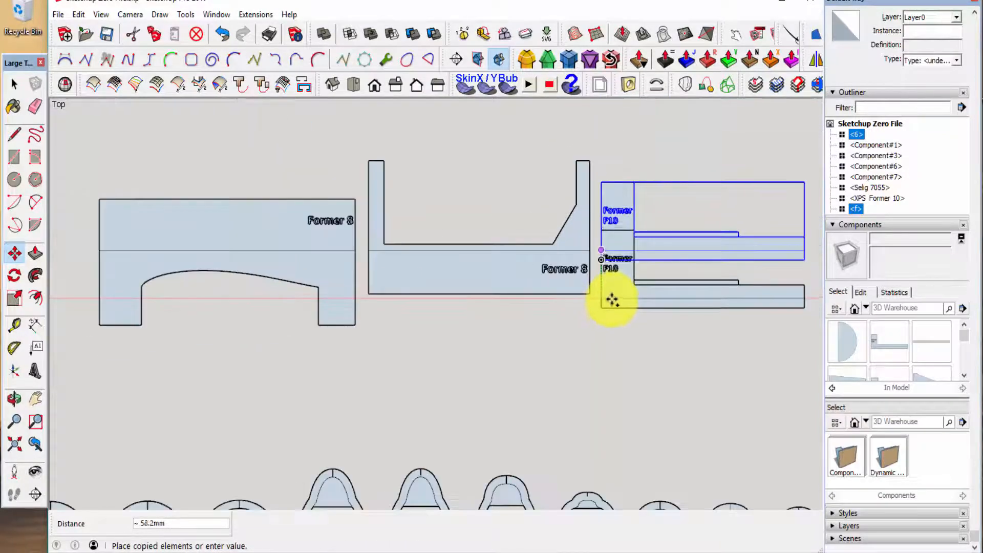
pyautogui.scroll(-6, 613, 267)
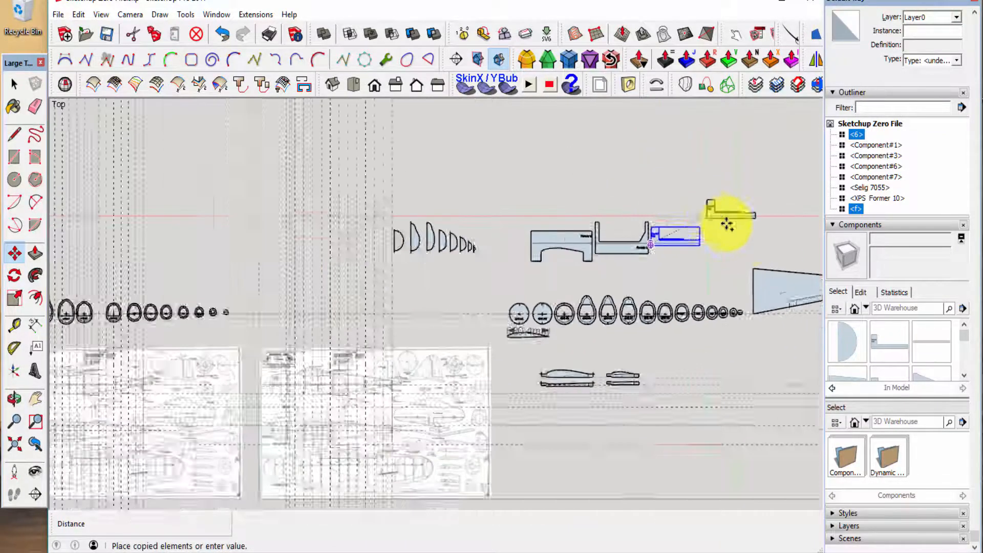
pyautogui.scroll(10, 441, 373)
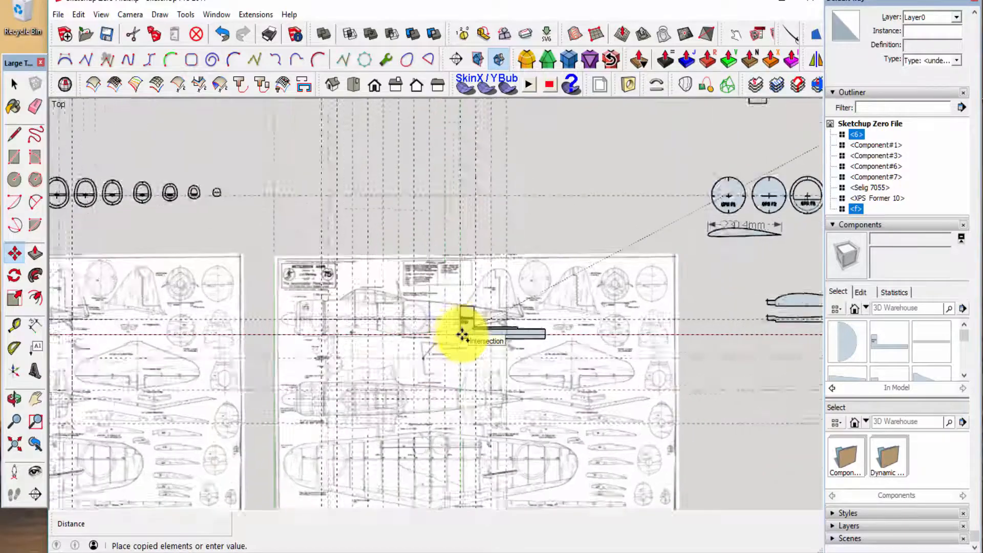
pyautogui.scroll(3, 463, 335)
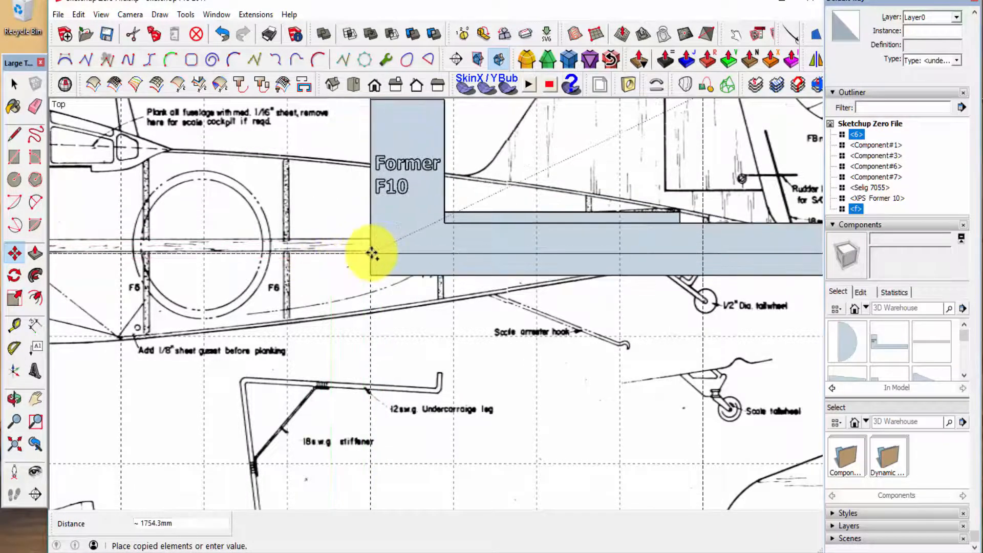
pyautogui.click(370, 254)
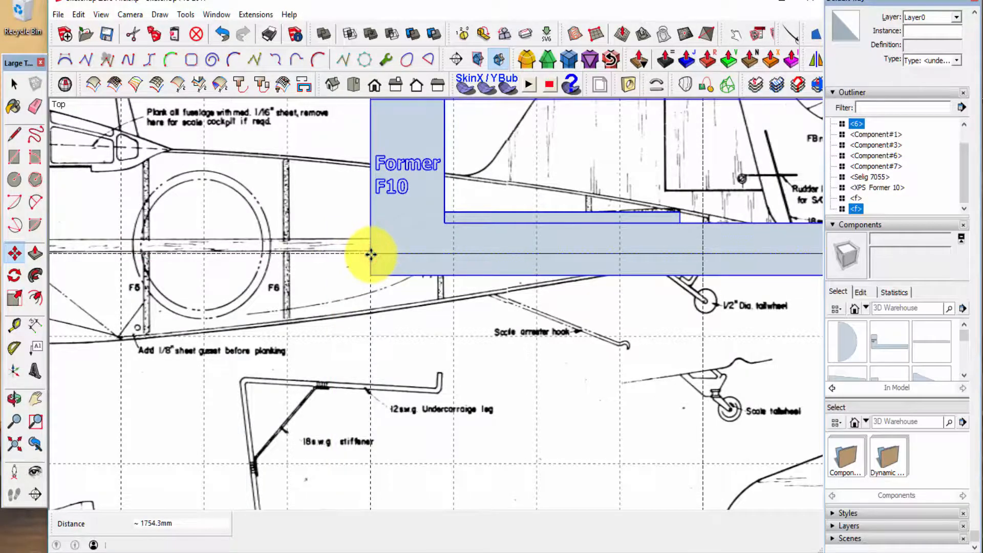
pyautogui.press('space')
pyautogui.scroll(-4, 279, 307)
pyautogui.click(495, 363)
pyautogui.scroll(-2, 348, 283)
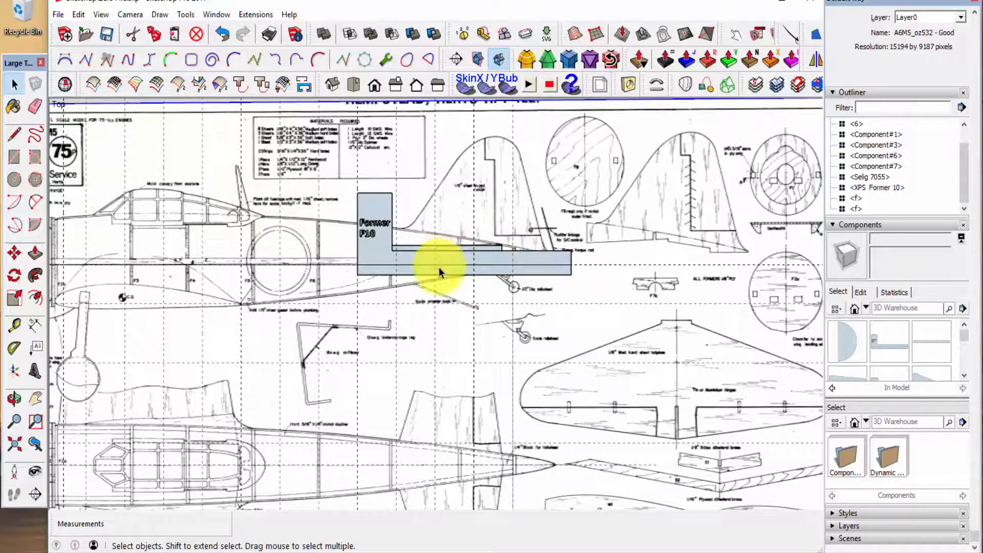
# Step: Draw a vertical line about 20 mm long from the foot of the fin's leading-edge curve down to Former F10's thin strip
pyautogui.scroll(3, 432, 259)
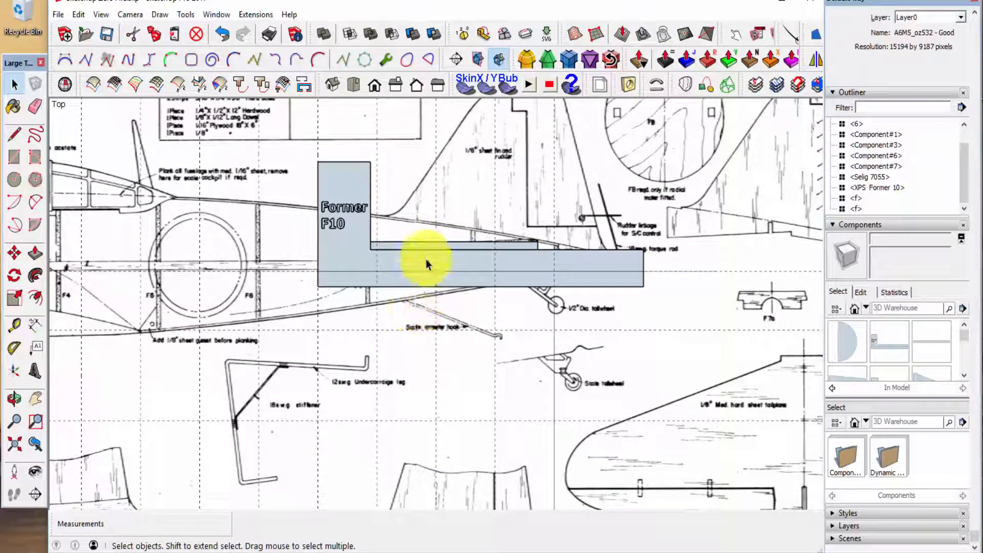
pyautogui.scroll(-2, 402, 317)
pyautogui.scroll(4, 397, 251)
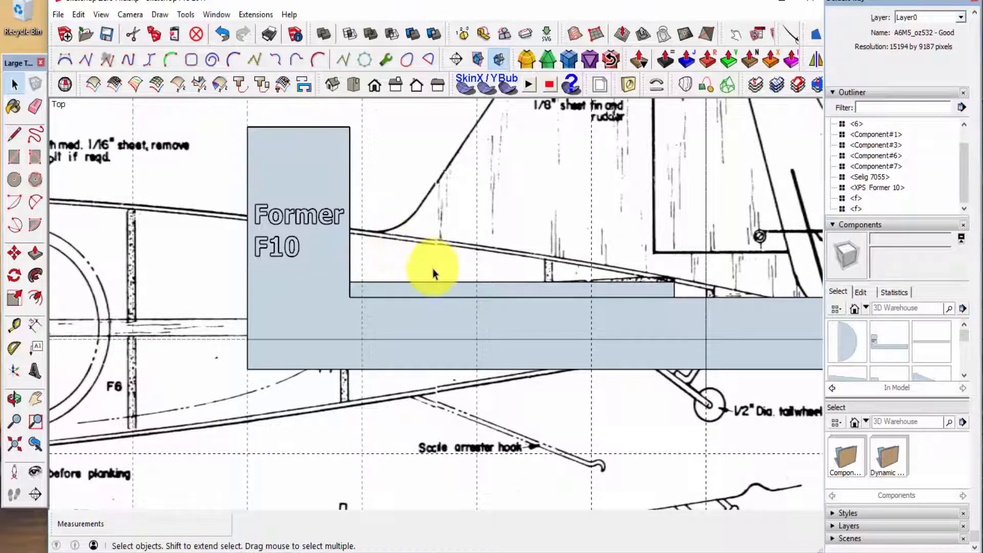
pyautogui.press('l')
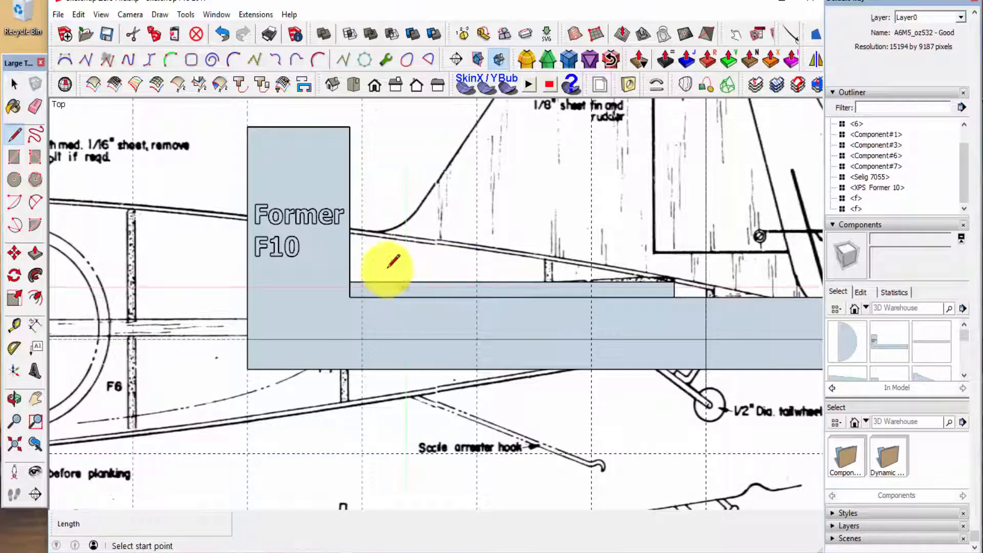
pyautogui.scroll(3, 384, 263)
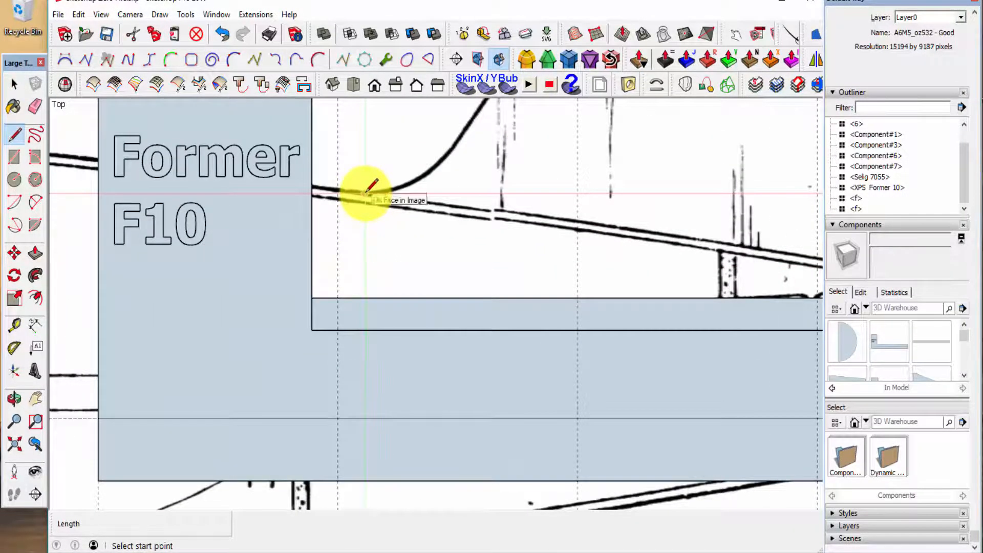
pyautogui.click(361, 191)
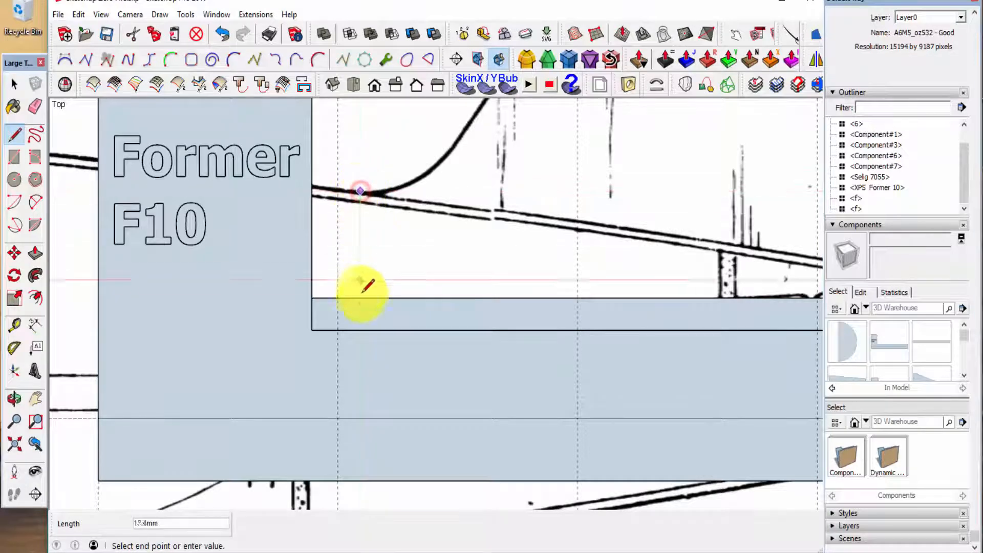
pyautogui.click(361, 297)
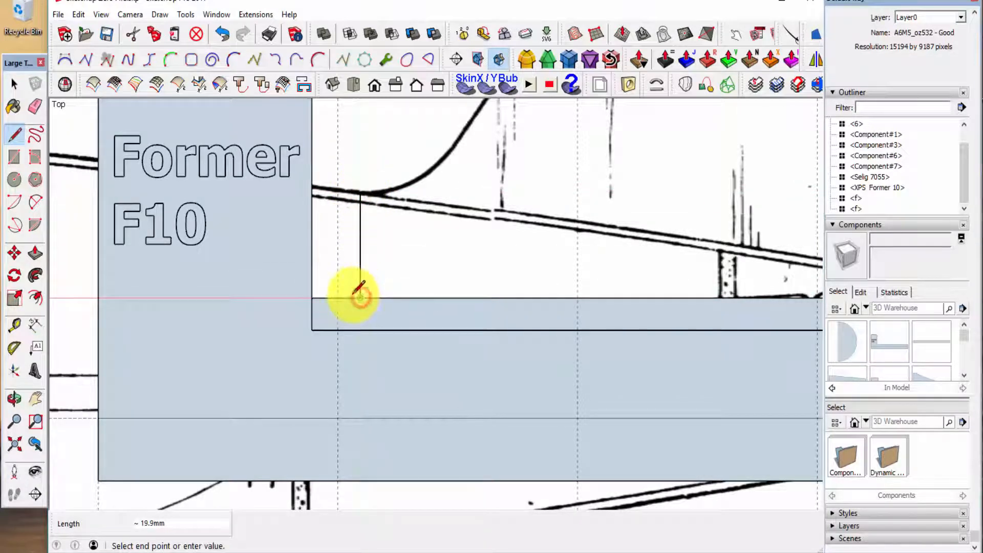
# Step: Continue the fin's base line along the thin strip, down its rear end and along Former F10 to the rudder's trailing edge
pyautogui.scroll(-4, 276, 321)
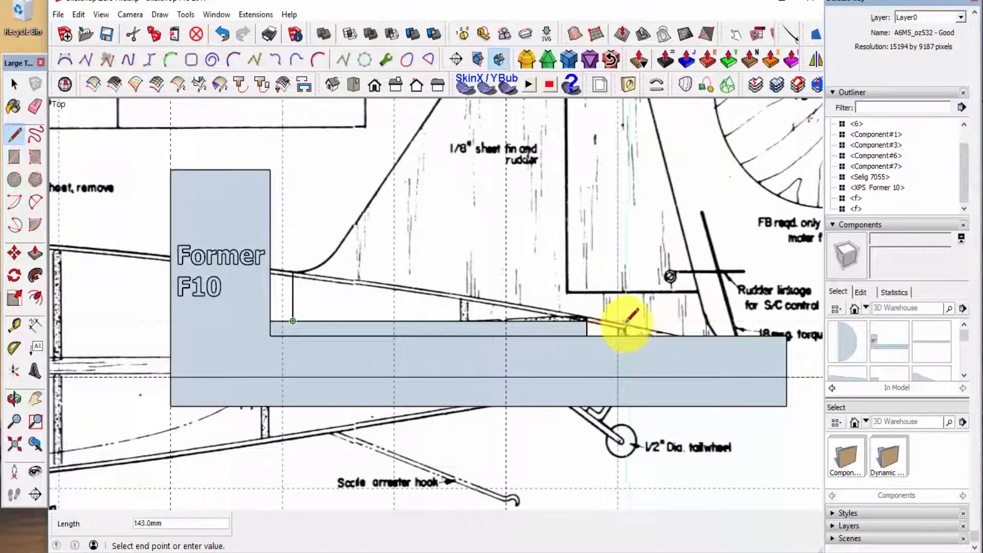
pyautogui.click(587, 322)
pyautogui.click(587, 336)
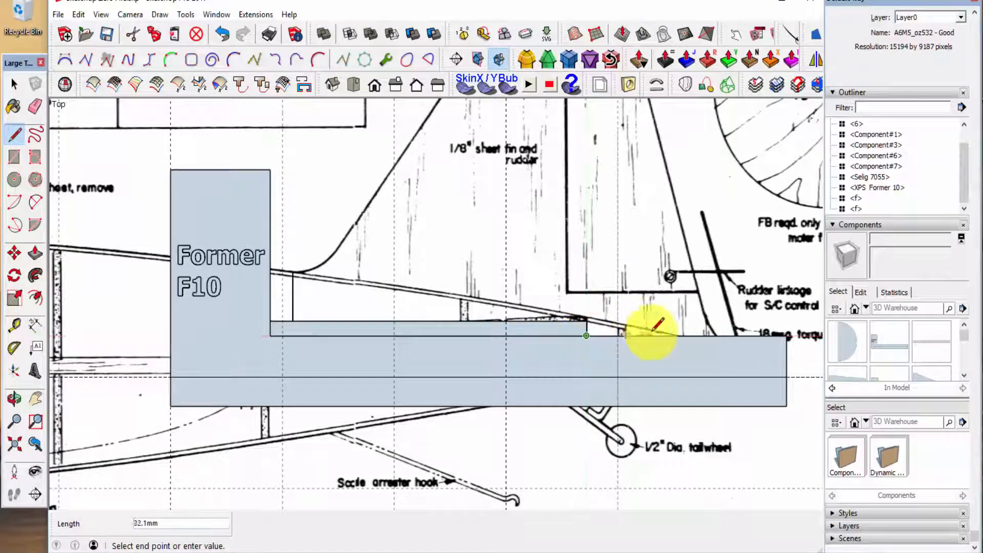
pyautogui.click(720, 336)
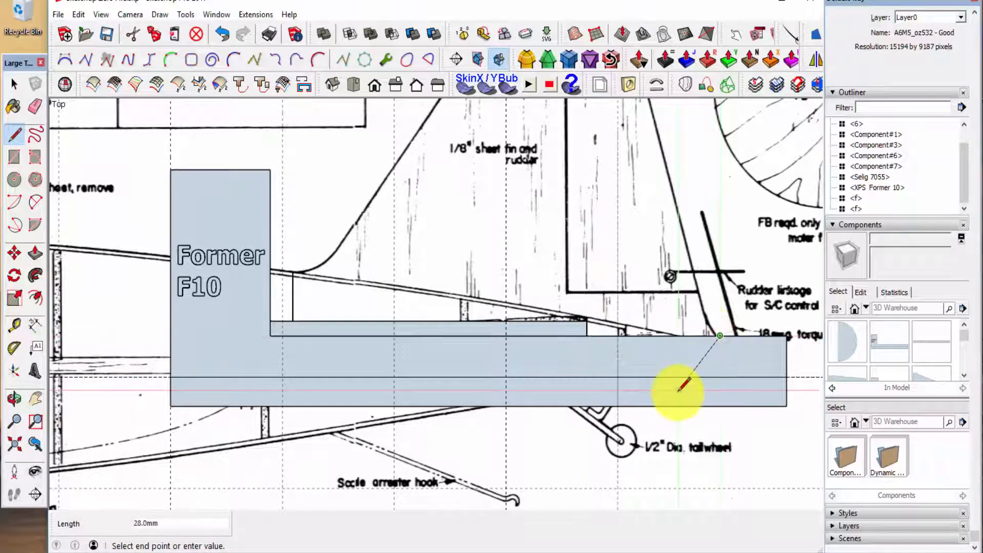
# Step: Outline the fin's straight edges up the rudder's trailing edge, horizontally across below the rounded tip, and down the leading edge to the root curve
pyautogui.scroll(-3, 630, 478)
pyautogui.scroll(4, 663, 281)
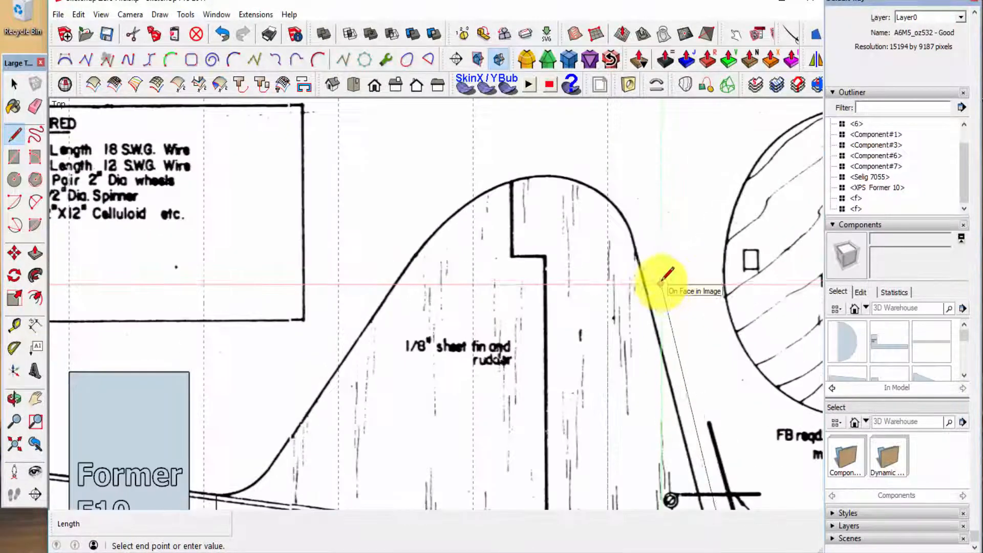
pyautogui.click(635, 231)
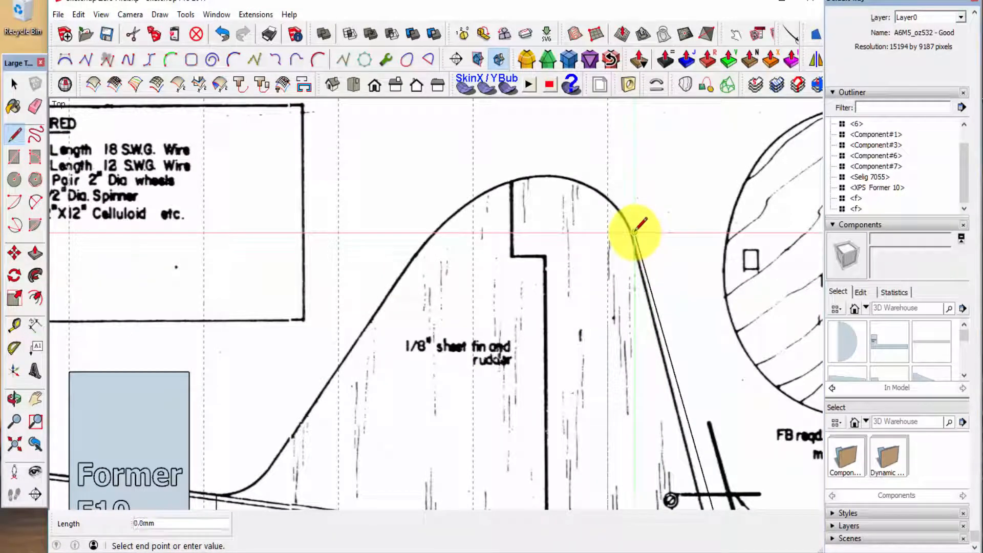
pyautogui.click(433, 232)
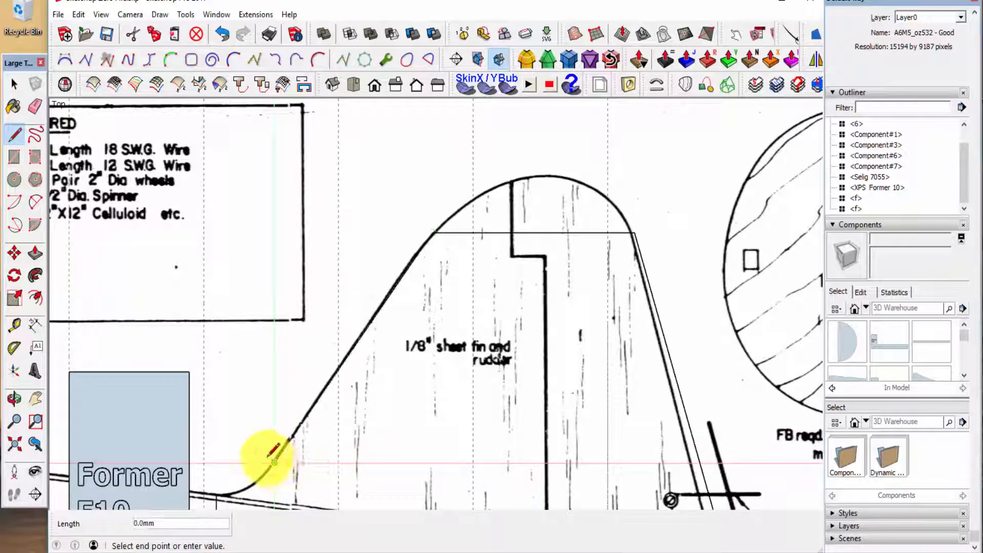
pyautogui.press('space')
pyautogui.press('e')
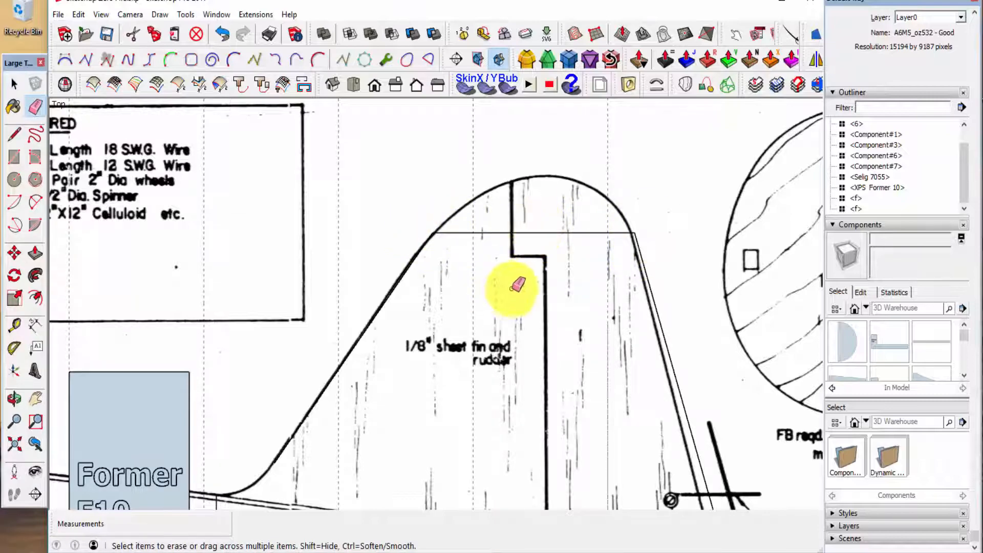
# Step: Trace the fin's root fillet with a Classic Bezier curve from the vertical line's upper end to the leading edge, and finish the curve
pyautogui.scroll(-1, 561, 245)
pyautogui.scroll(3, 297, 459)
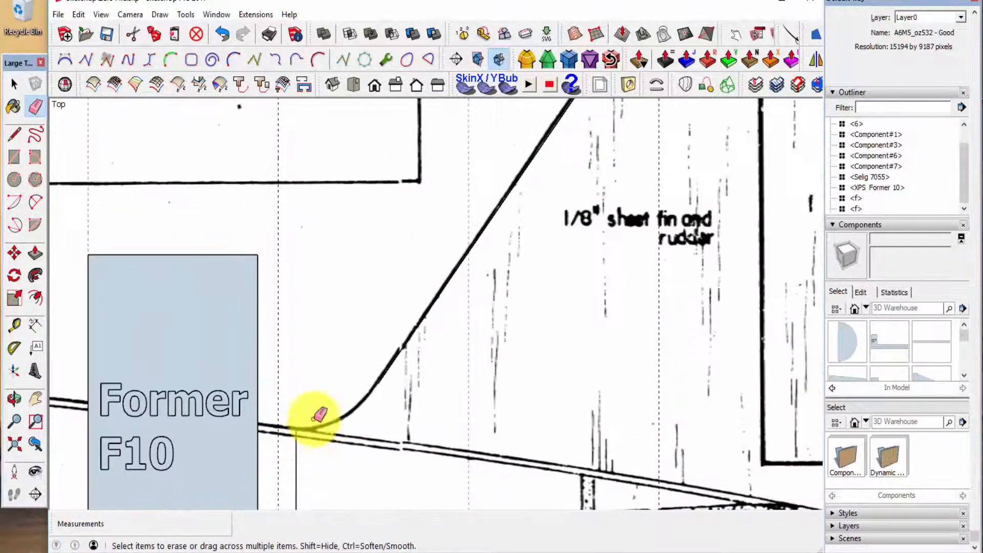
pyautogui.click(62, 60)
pyautogui.scroll(3, 242, 418)
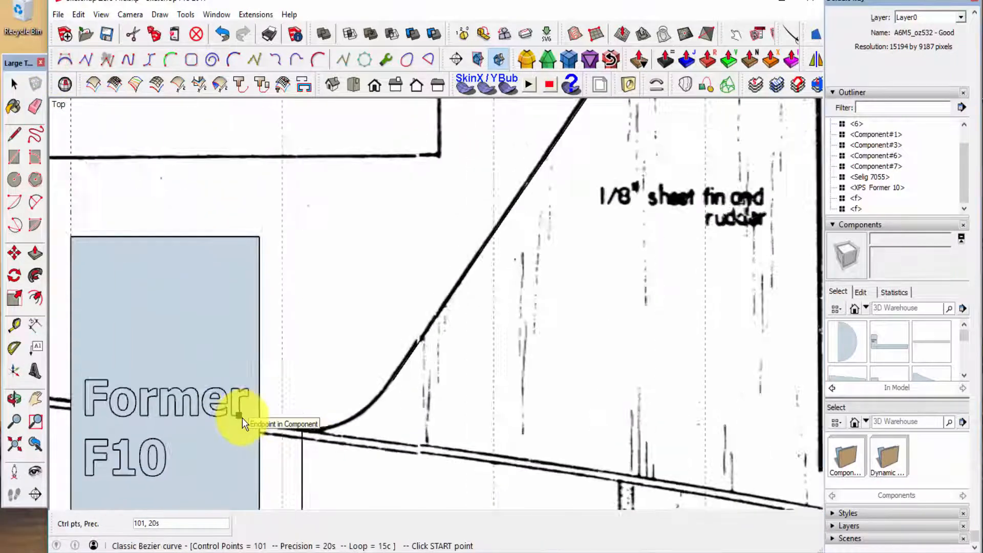
pyautogui.scroll(1, 348, 475)
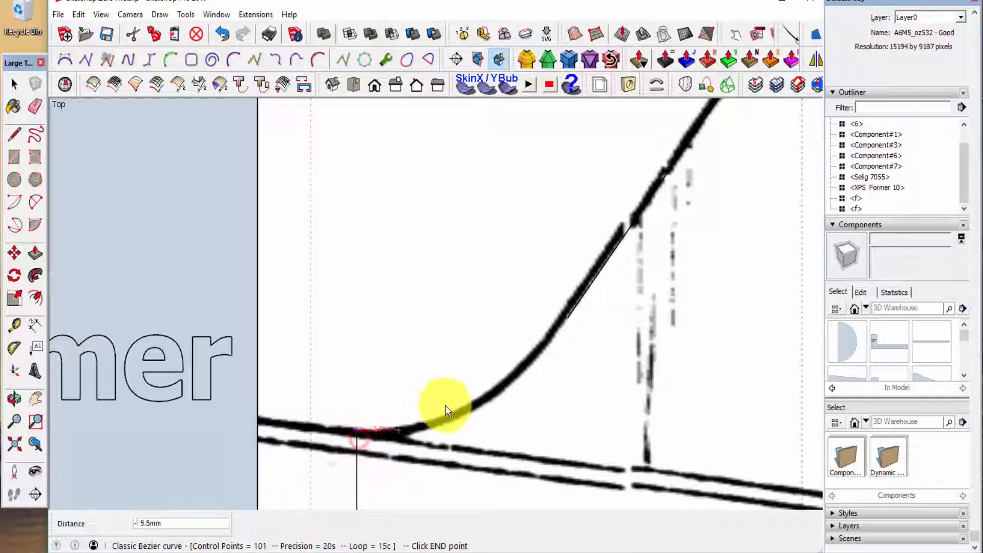
pyautogui.click(569, 320)
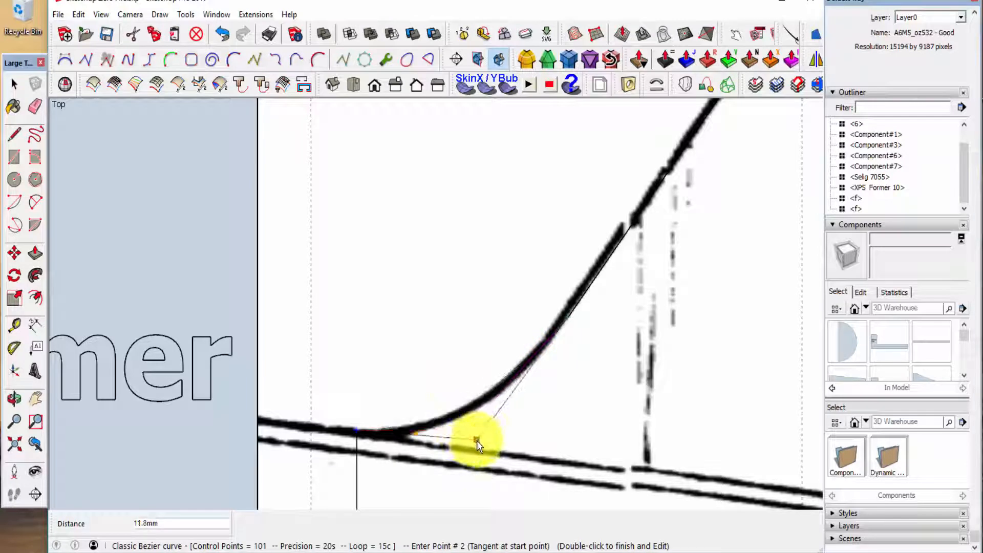
pyautogui.click(477, 441)
pyautogui.rightClick(478, 441)
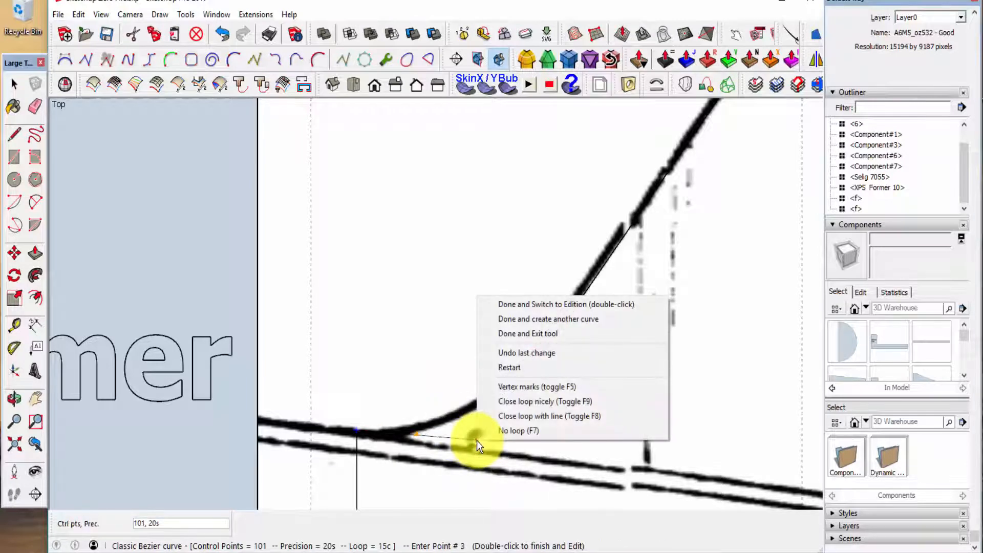
pyautogui.click(527, 334)
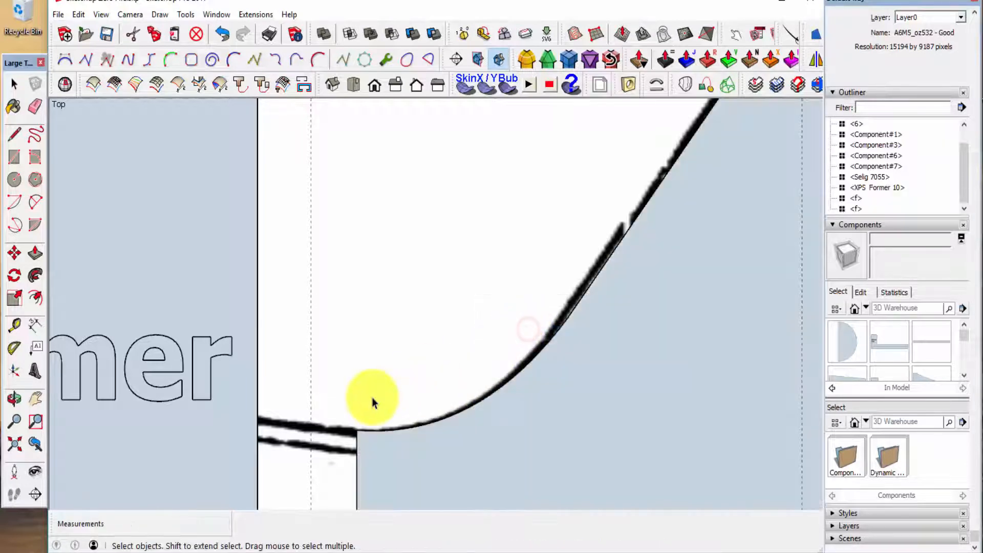
# Step: Erase the horizontal line across the fin below its rounded tip
pyautogui.scroll(-1, 372, 397)
pyautogui.scroll(-3, 277, 327)
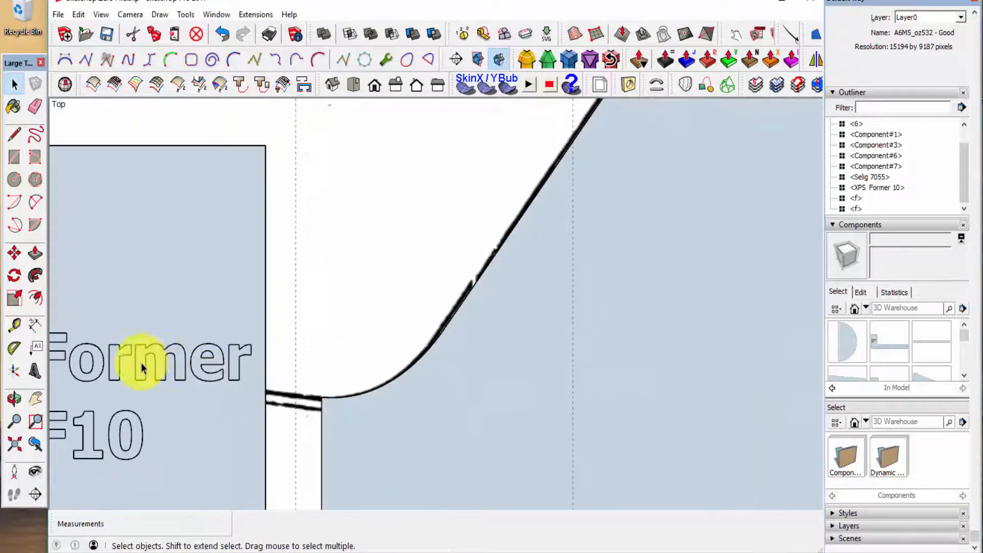
pyautogui.scroll(-1, 289, 353)
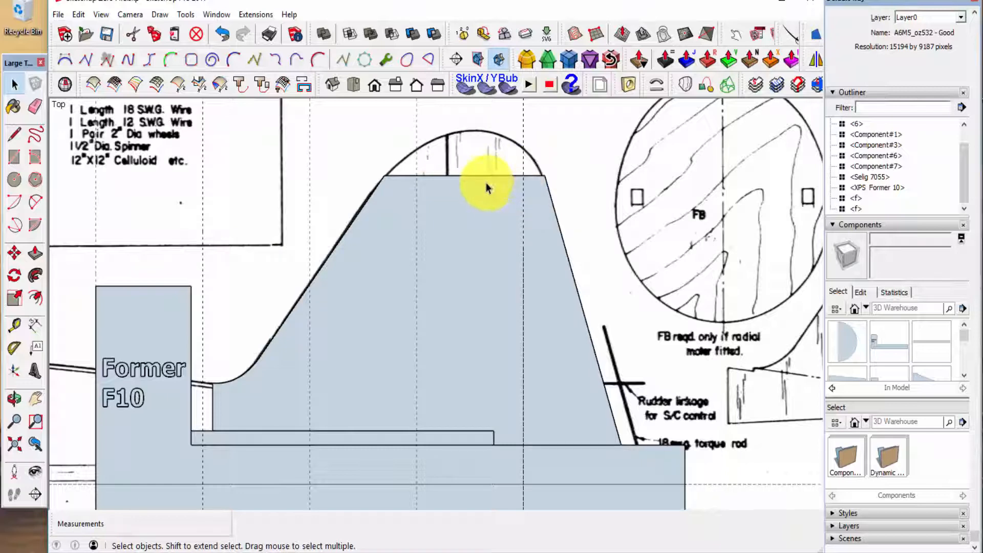
pyautogui.press('e')
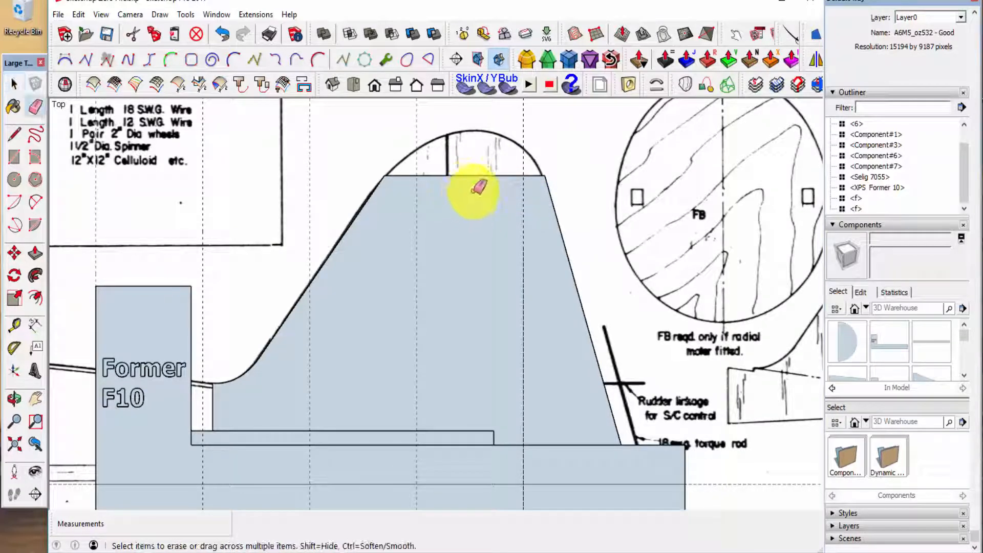
pyautogui.click(477, 175)
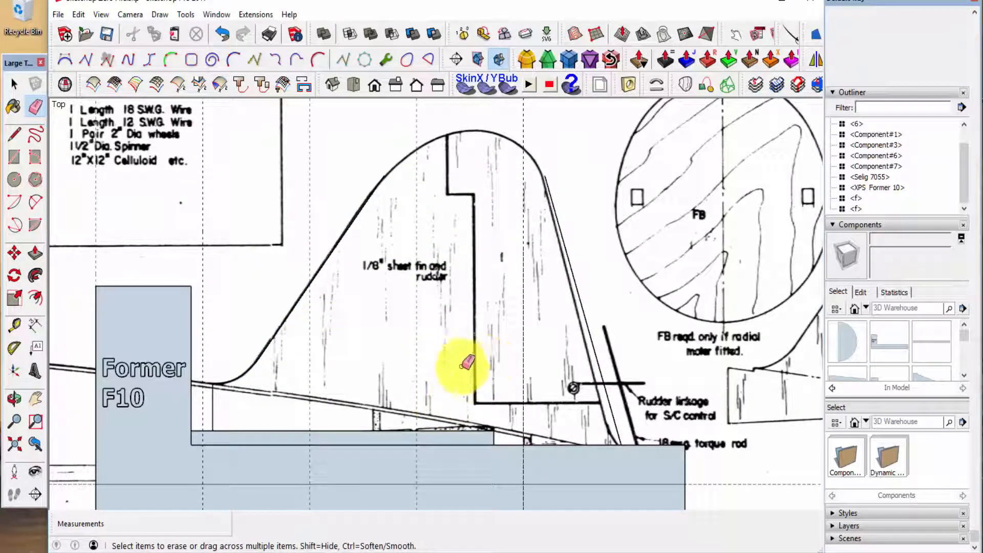
# Step: Draw the stepped hinge line between fin and rudder from the trailing edge, along the rudder's lower edge and up past the rounded tip
pyautogui.press('l')
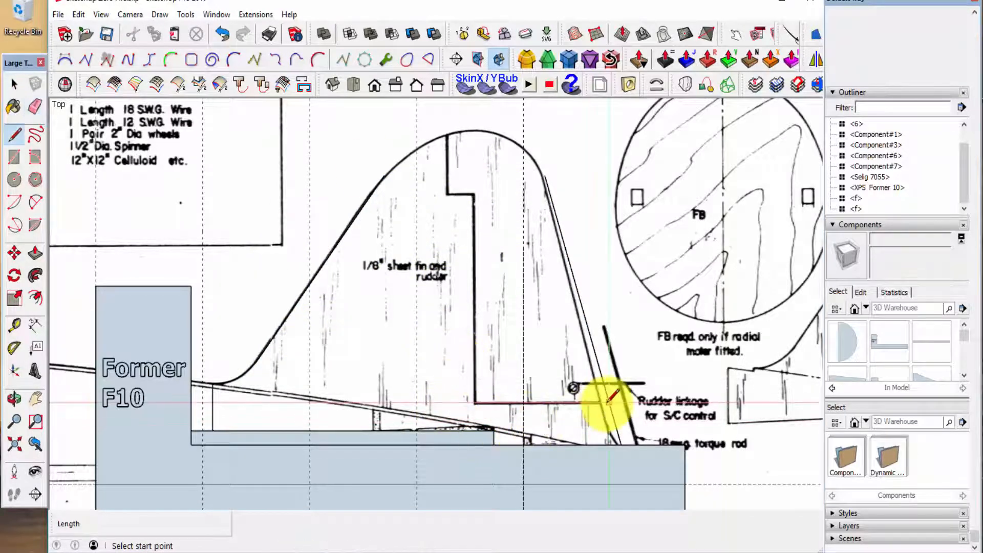
pyautogui.click(476, 402)
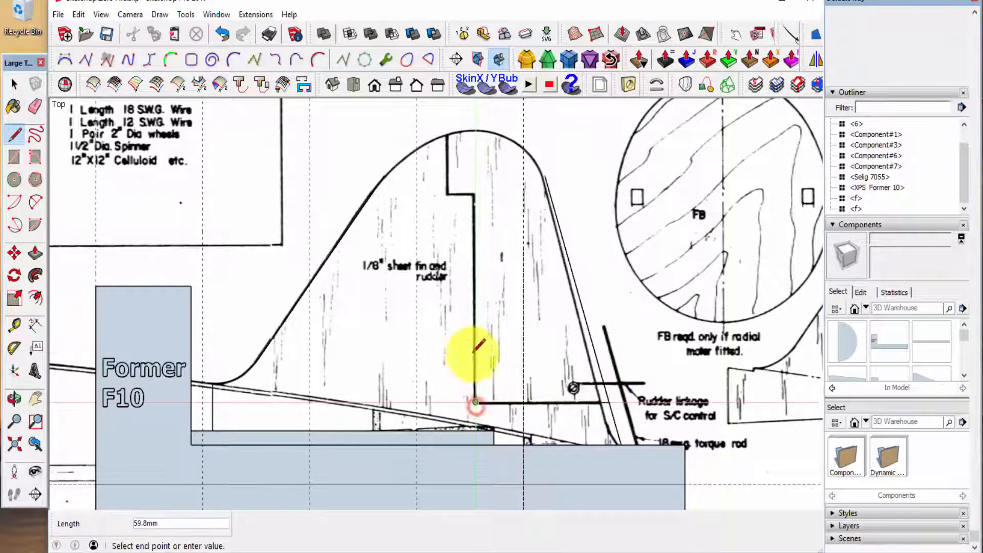
pyautogui.click(473, 193)
pyautogui.click(447, 195)
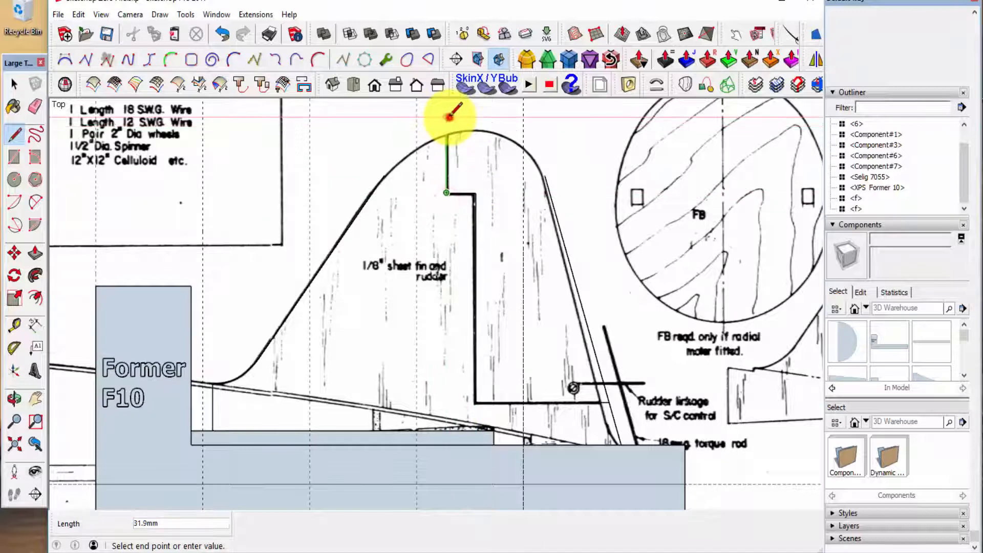
pyautogui.click(447, 117)
pyautogui.press('space')
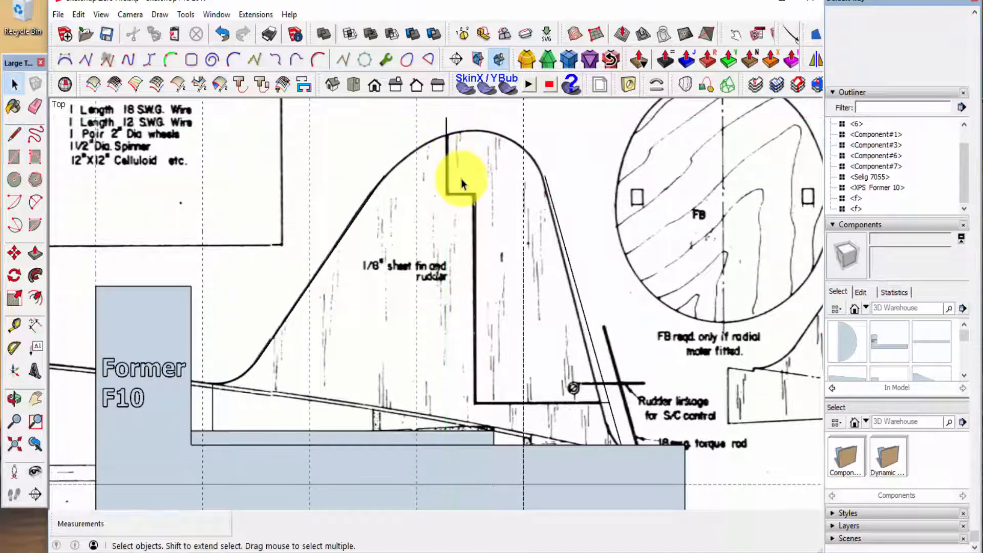
# Step: Trace the fin's rounded tip with a Classic Bezier curve from the trailing edge's upper end to the leading edge, and finish the curve
pyautogui.click(68, 61)
pyautogui.click(544, 177)
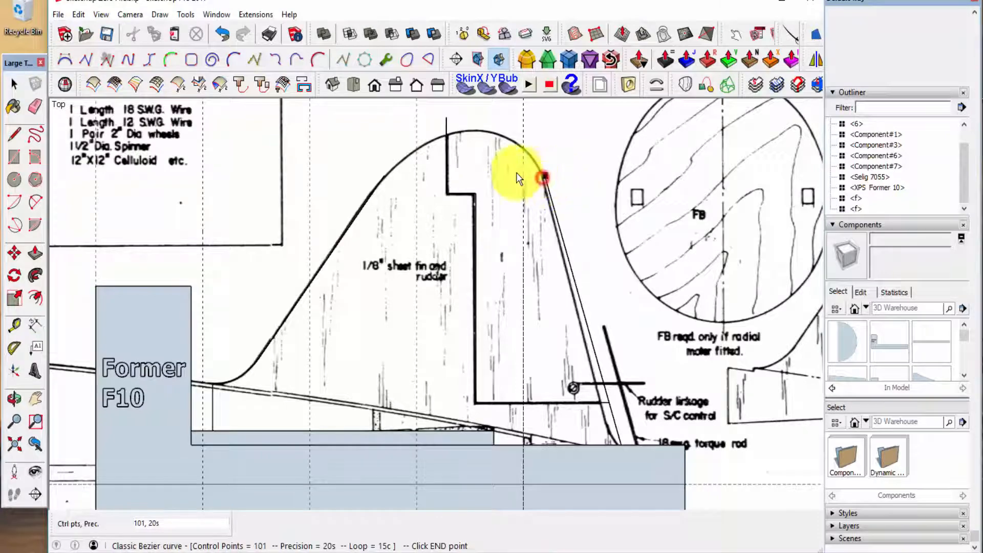
pyautogui.click(384, 177)
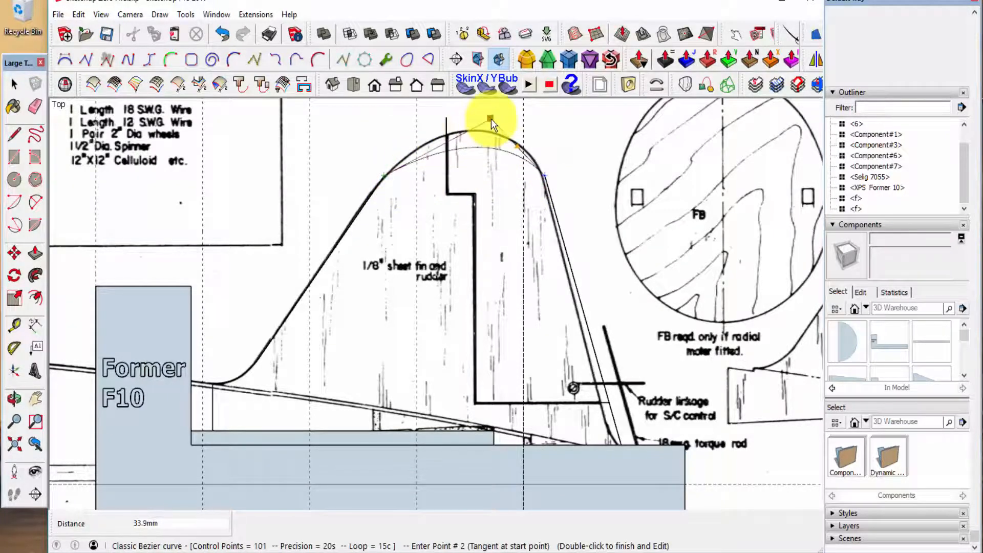
pyautogui.scroll(-3, 489, 136)
pyautogui.scroll(3, 469, 248)
pyautogui.scroll(2, 481, 164)
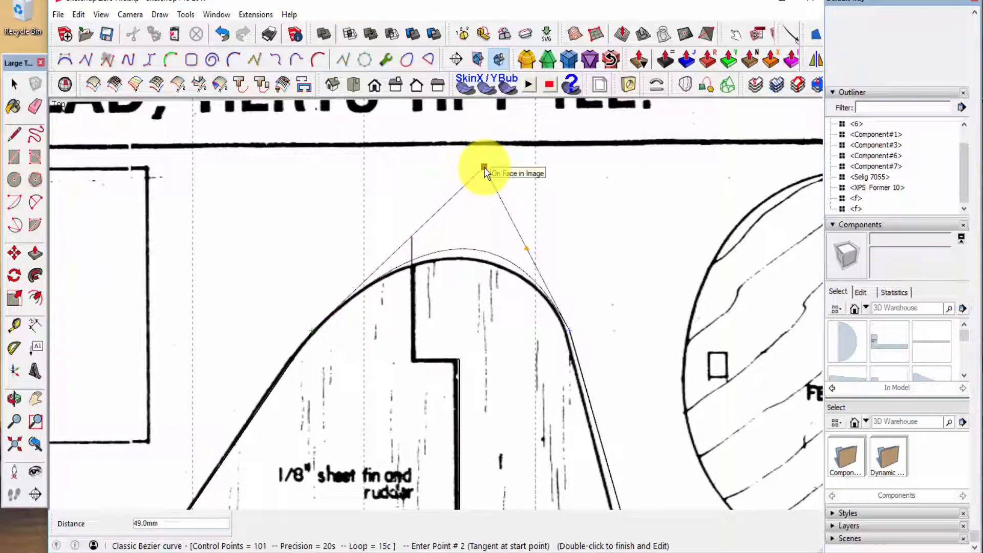
pyautogui.click(484, 167)
pyautogui.rightClick(484, 168)
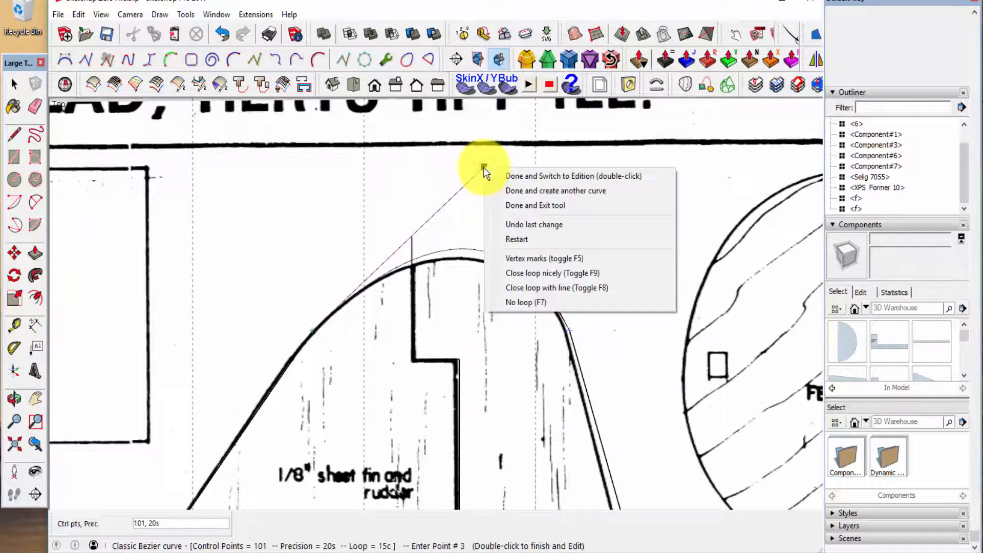
pyautogui.click(521, 207)
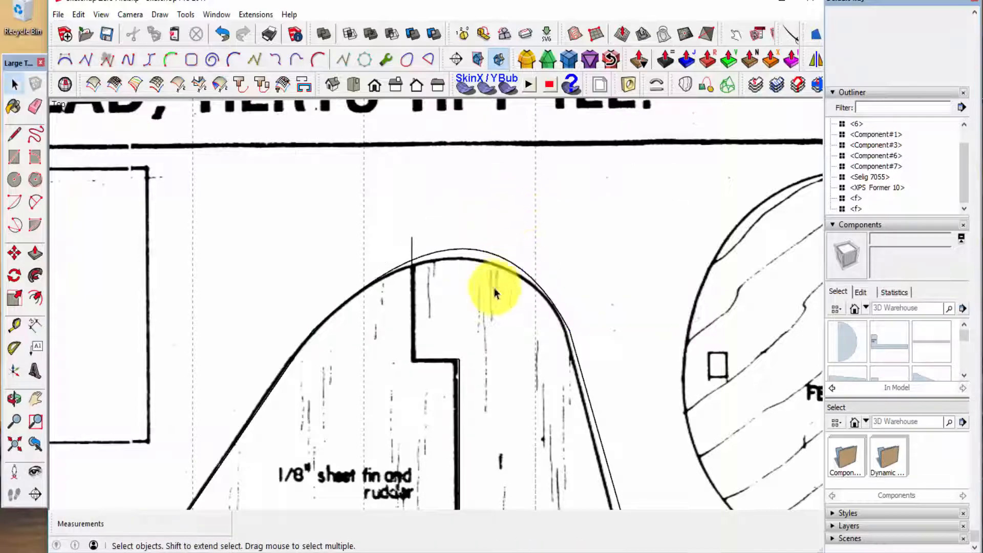
# Step: Select all the traced fin and rudder lines and generate faces inside the outline
pyautogui.scroll(-5, 494, 293)
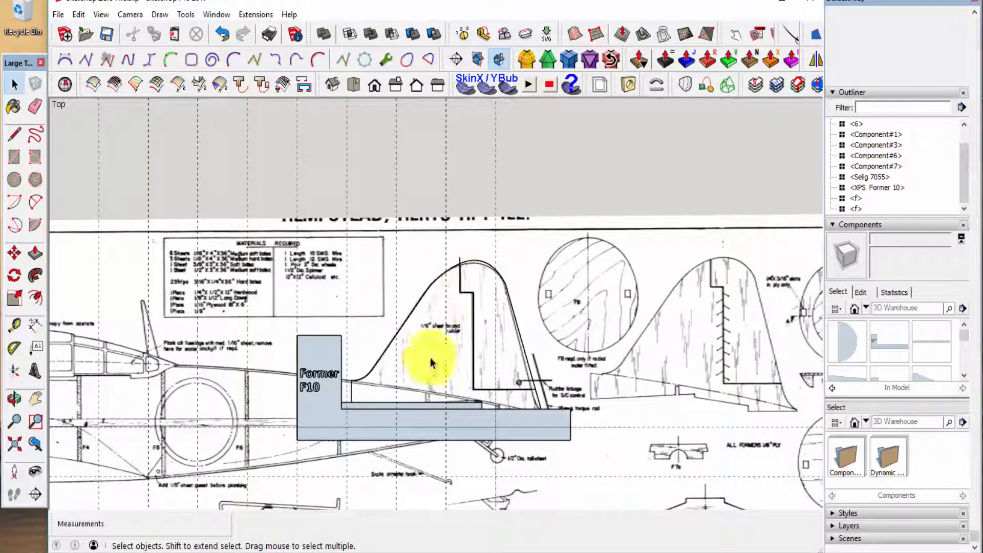
pyautogui.moveTo(343, 250); pyautogui.dragTo(590, 423)
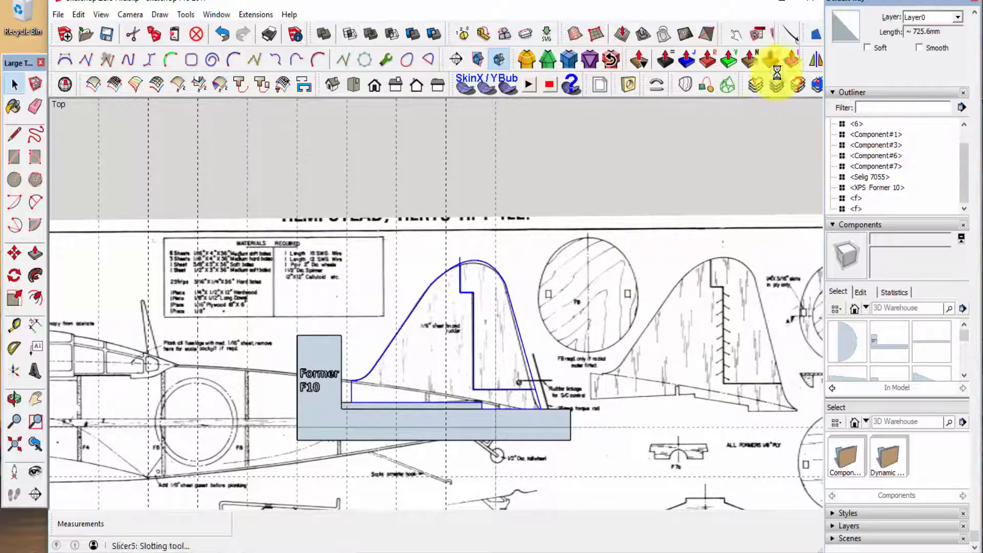
pyautogui.click(816, 35)
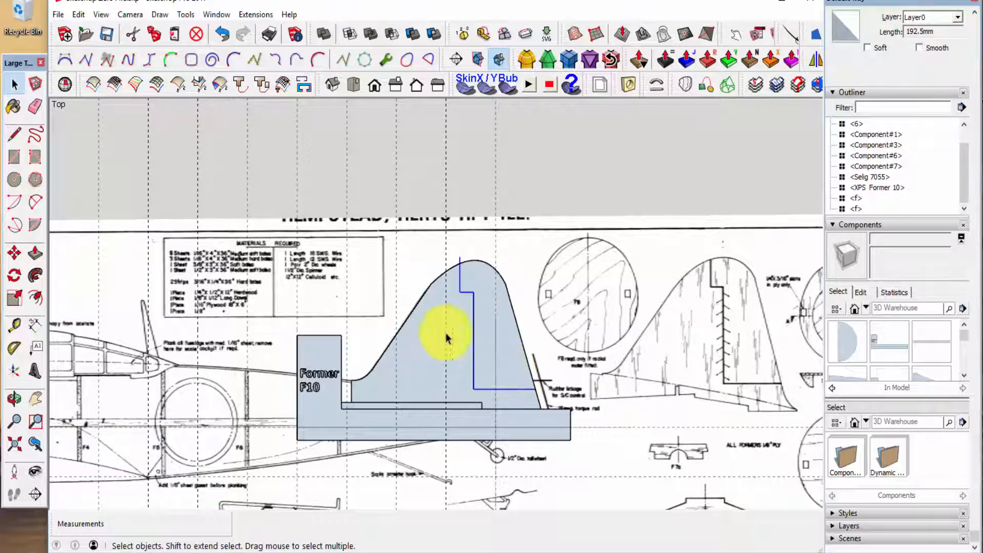
pyautogui.scroll(3, 450, 307)
pyautogui.click(454, 313)
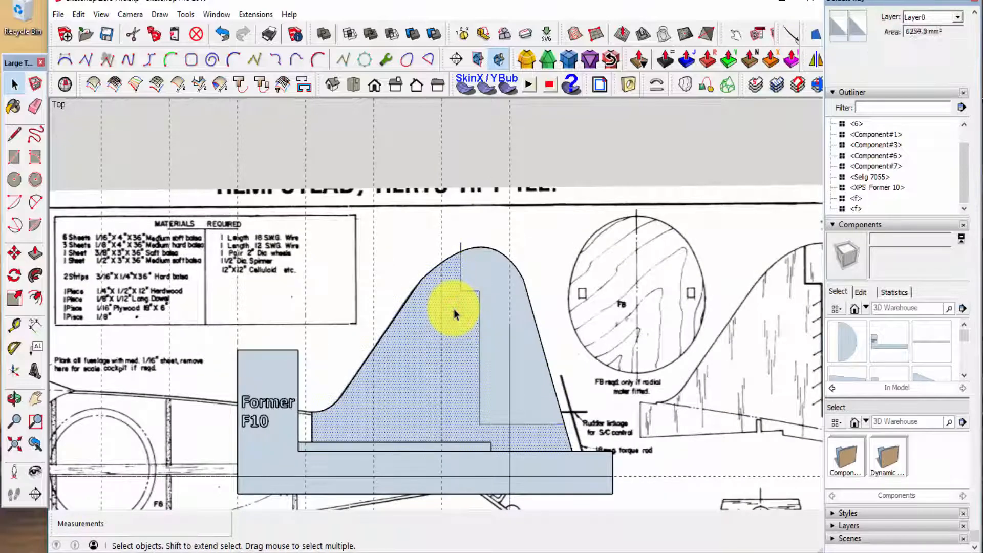
# Step: Erase the piece of the hinge line that overhangs the fin's rounded tip
pyautogui.scroll(3, 468, 237)
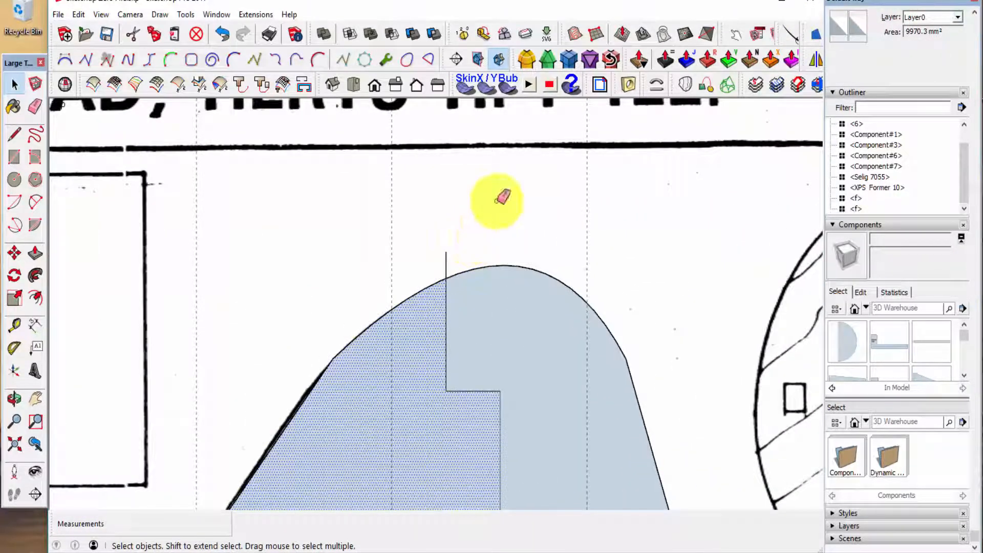
pyautogui.press('e')
pyautogui.click(447, 255)
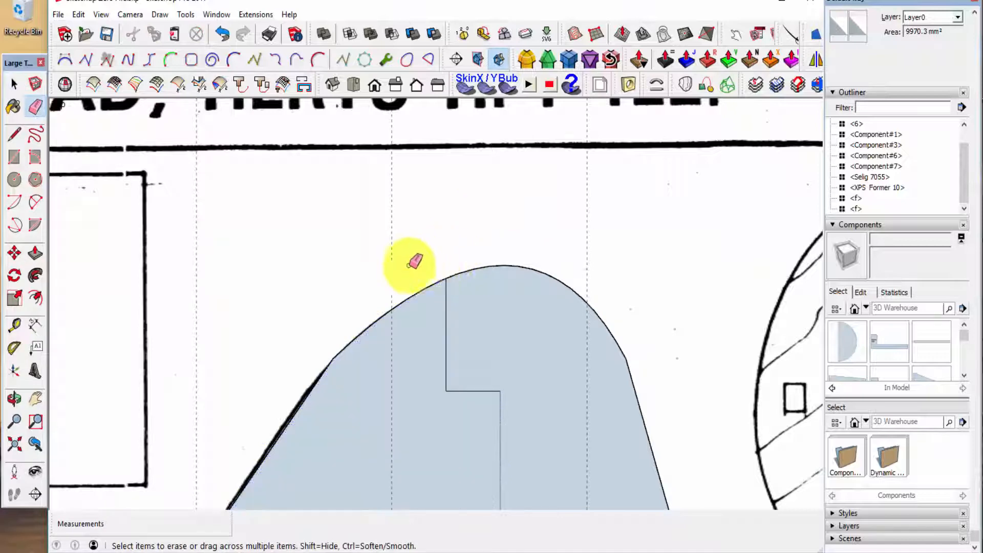
pyautogui.scroll(-1, 415, 257)
pyautogui.press('space')
pyautogui.scroll(-2, 425, 263)
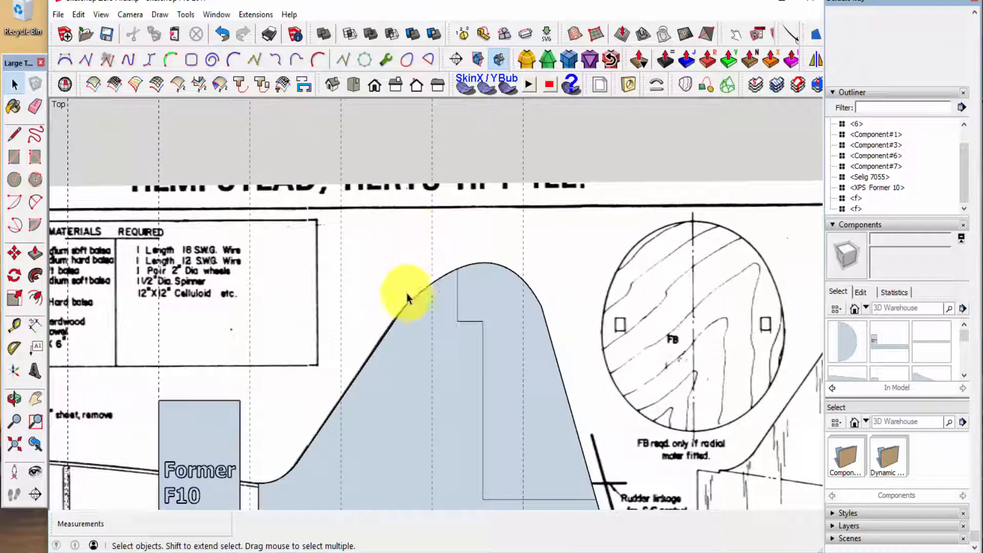
pyautogui.scroll(2, 401, 309)
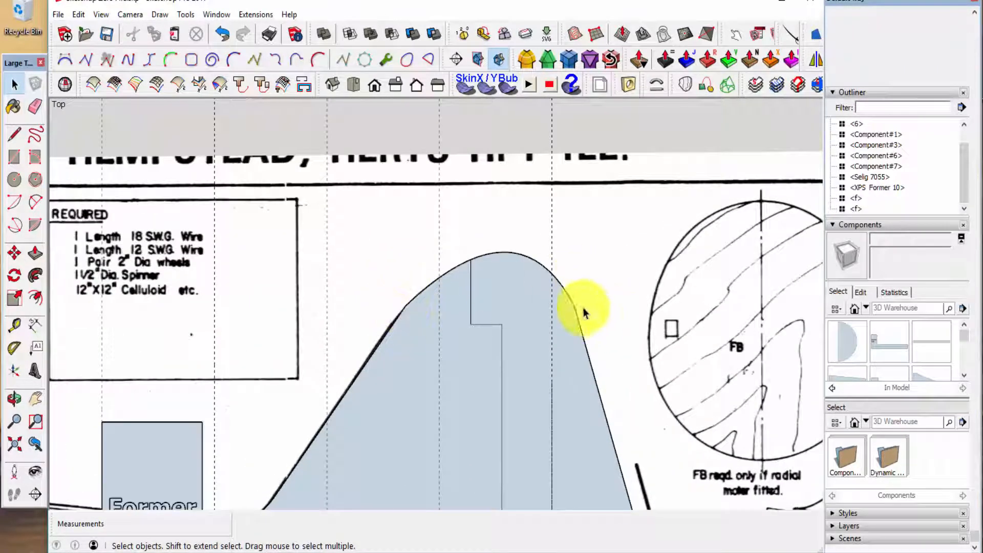
# Step: Delete the copied Former F10 and the thin strip under the fin from the plan
pyautogui.scroll(-2, 347, 260)
pyautogui.scroll(-1, 351, 402)
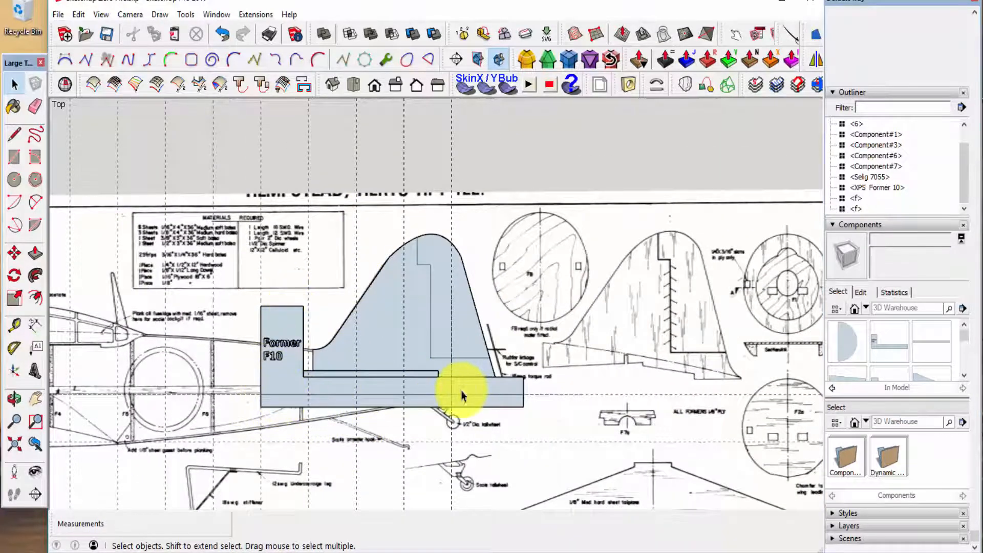
pyautogui.click(271, 365)
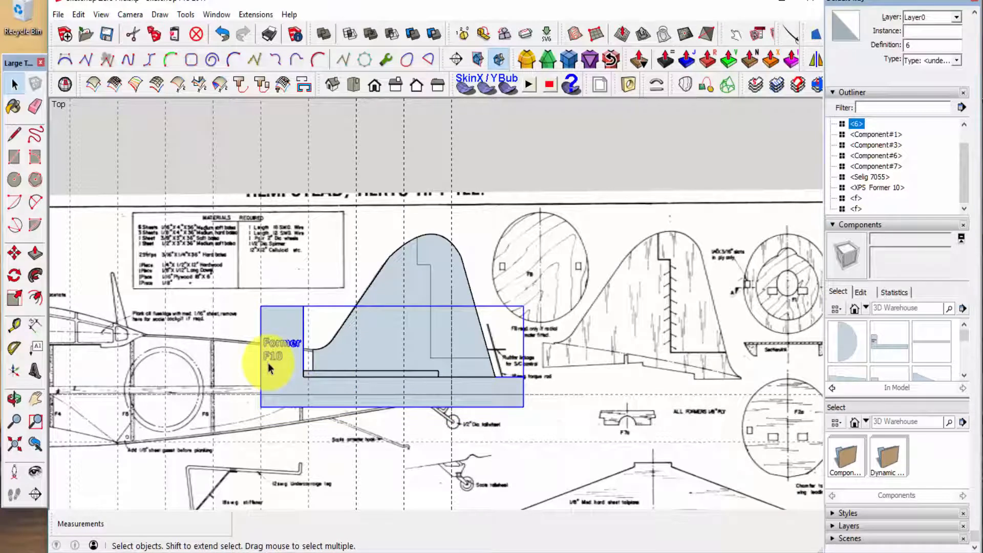
pyautogui.press('Delete')
pyautogui.click(310, 375)
pyautogui.click(308, 376)
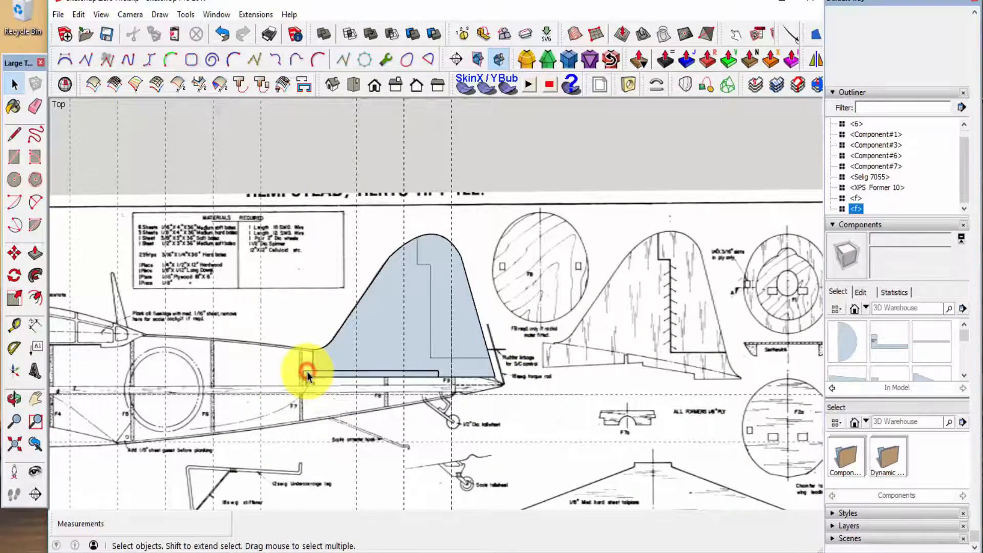
# Step: Select the whole traced fin and rudder and make them into one component
pyautogui.scroll(3, 308, 375)
pyautogui.scroll(-6, 306, 379)
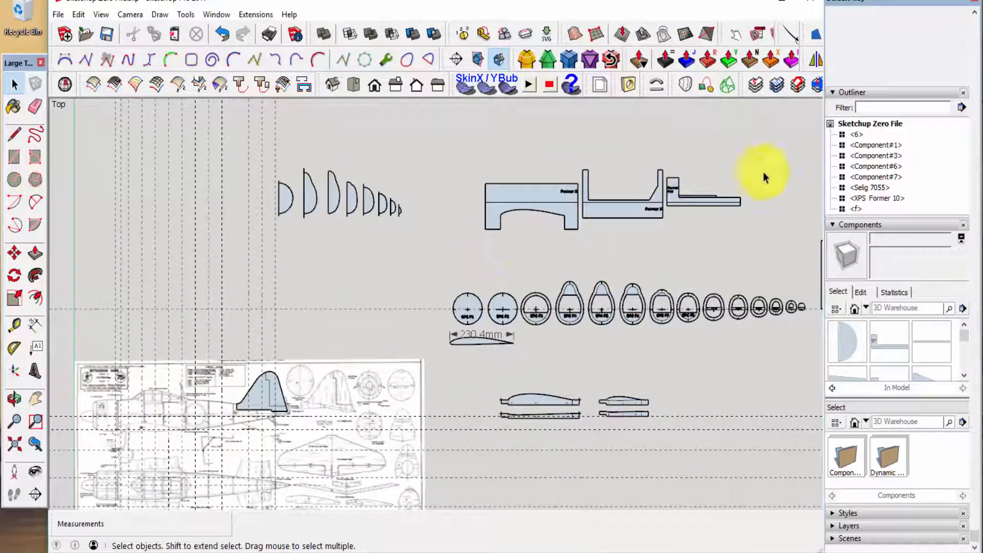
pyautogui.scroll(-3, 220, 390)
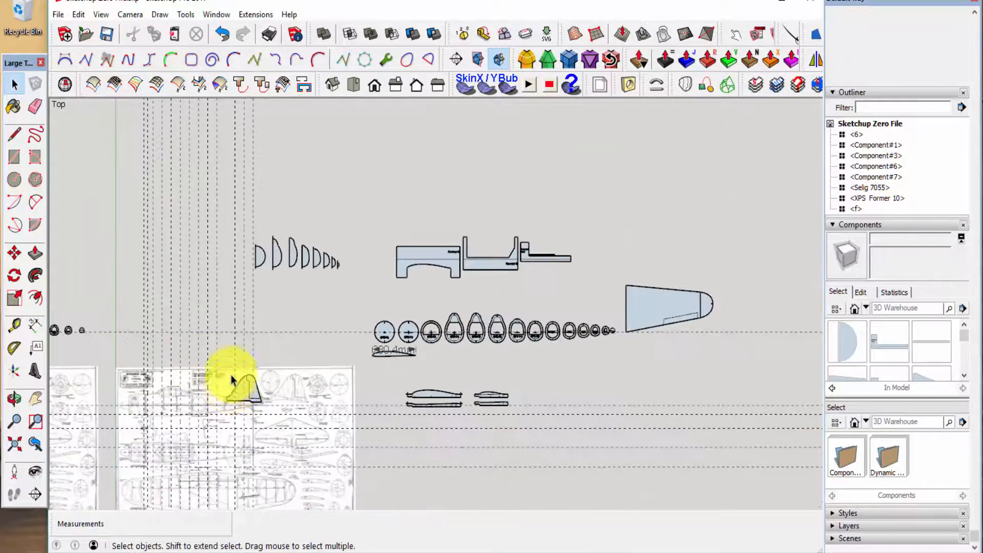
pyautogui.scroll(2, 228, 379)
pyautogui.click(248, 404)
pyautogui.scroll(4, 248, 403)
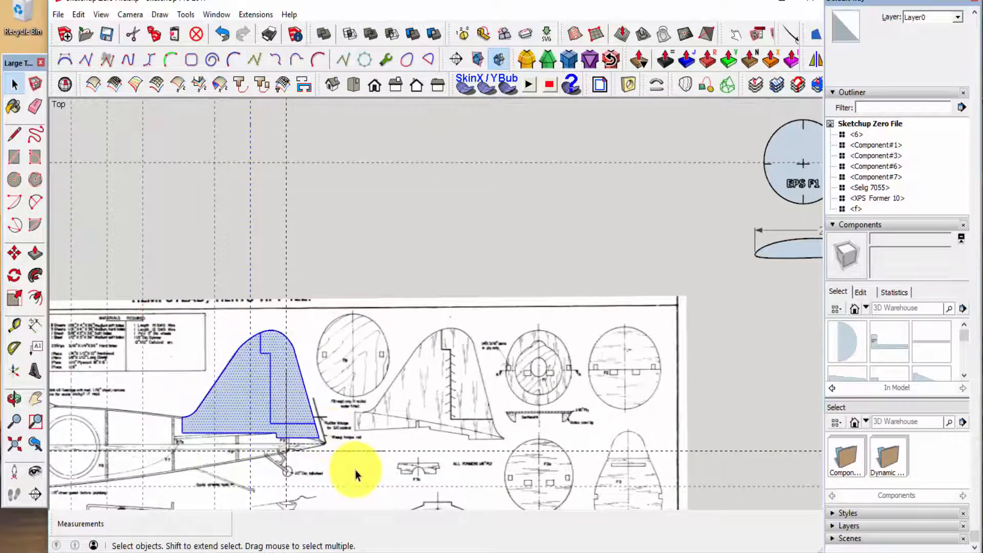
pyautogui.press('g')
pyautogui.press('Return')
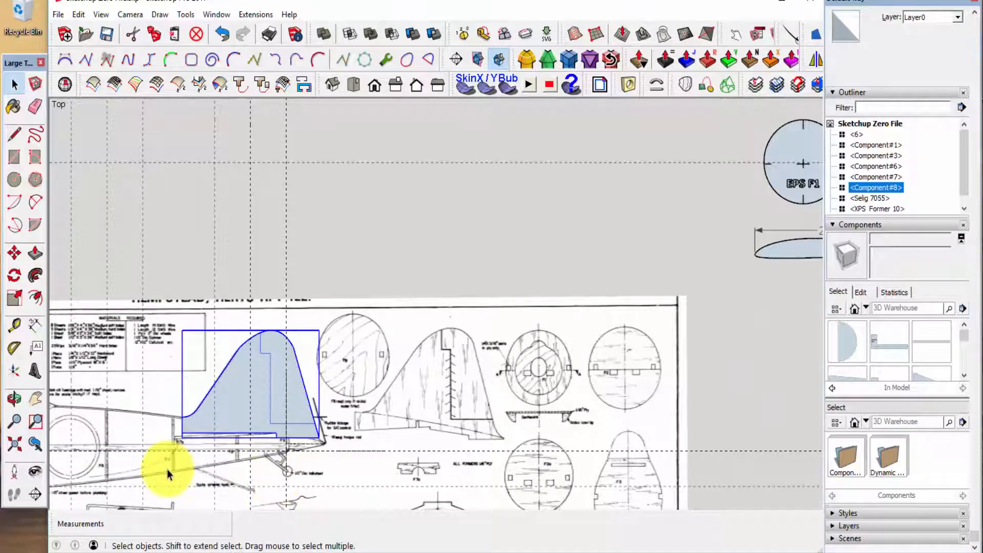
# Step: Move the fin and rudder component by its lower rear corner off the plan to the free space beyond the wing's tip
pyautogui.scroll(1, 167, 469)
pyautogui.scroll(4, 154, 441)
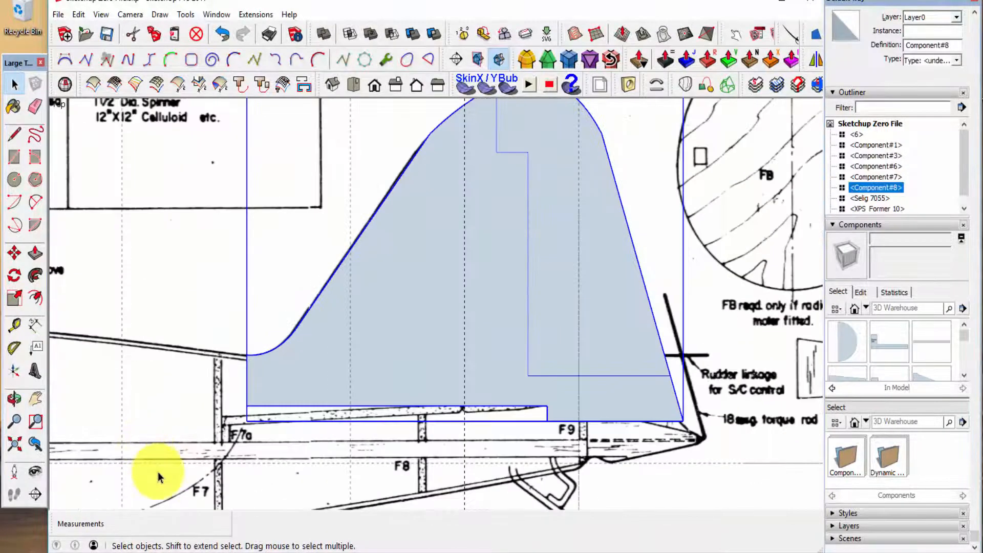
pyautogui.press('m')
pyautogui.click(683, 421)
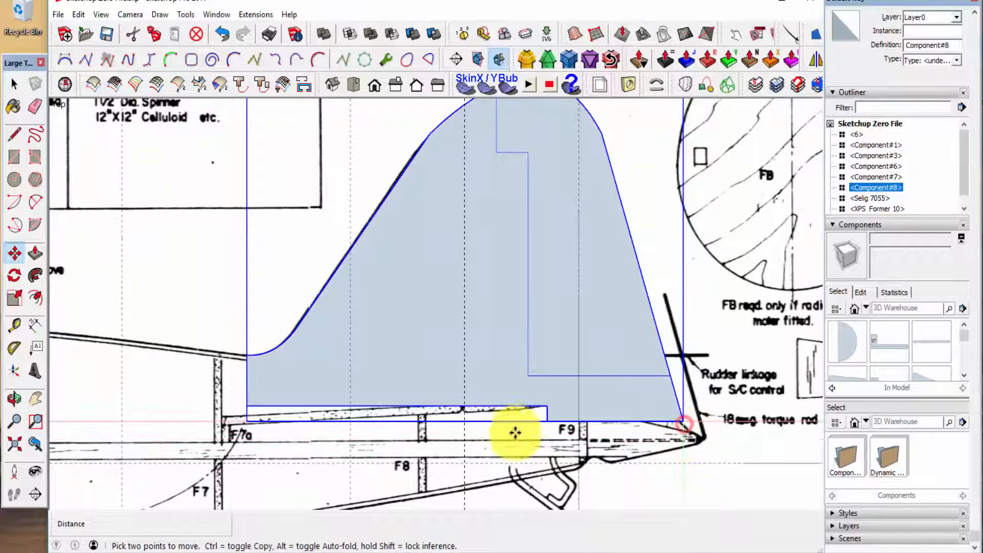
pyautogui.scroll(-1, 384, 413)
pyautogui.scroll(-2, 289, 405)
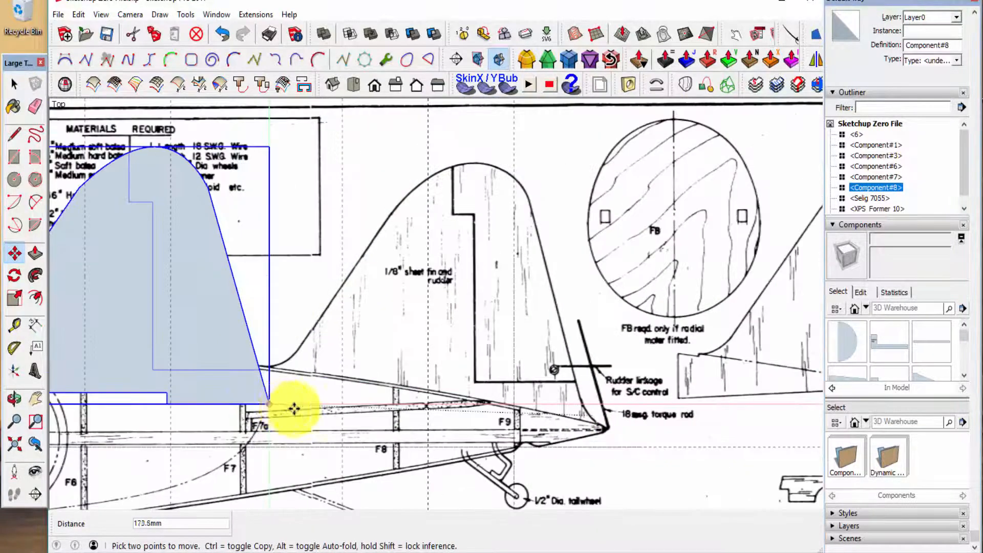
pyautogui.scroll(-5, 276, 405)
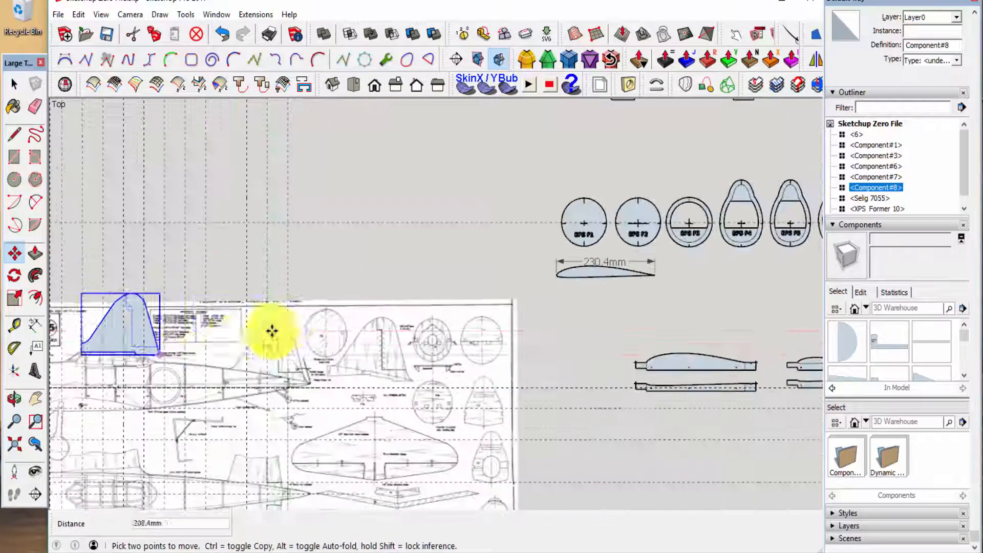
pyautogui.scroll(-5, 175, 335)
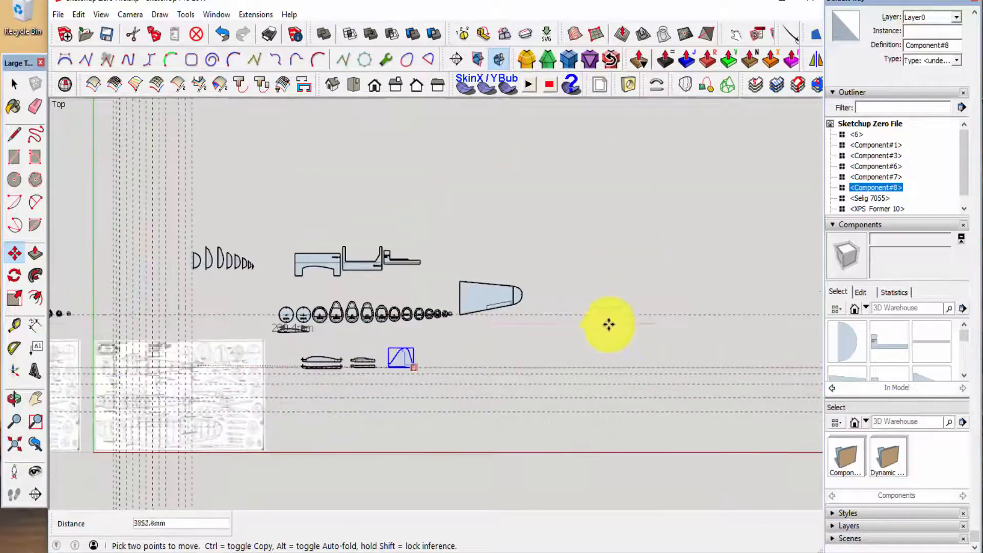
pyautogui.scroll(4, 531, 316)
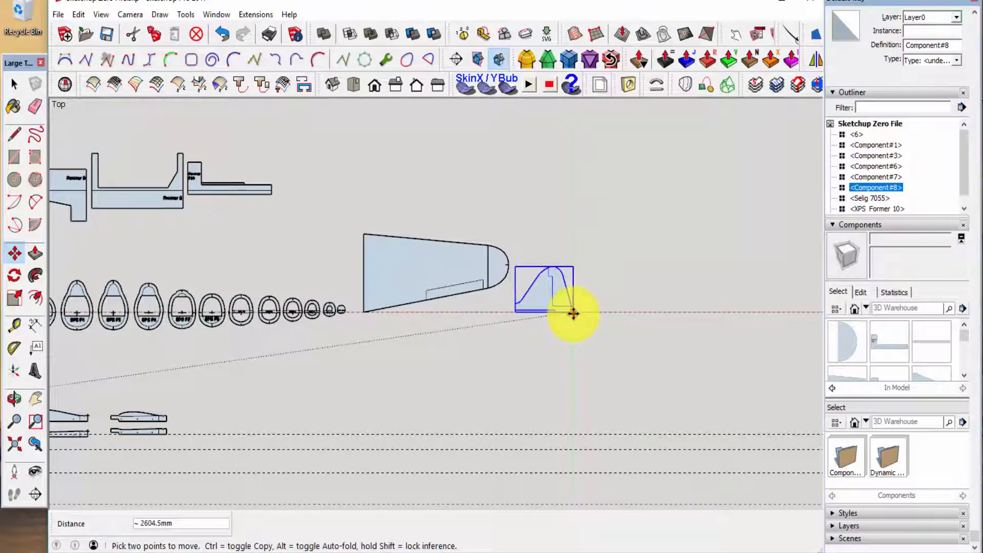
pyautogui.click(569, 314)
pyautogui.press('space')
# Step: Outline the plan's tailplane half from the centre line over the front tab and leading edge, closing across the tip with a vertical line
pyautogui.scroll(1, 573, 315)
pyautogui.scroll(-4, 573, 315)
pyautogui.scroll(3, 303, 424)
pyautogui.scroll(4, 297, 381)
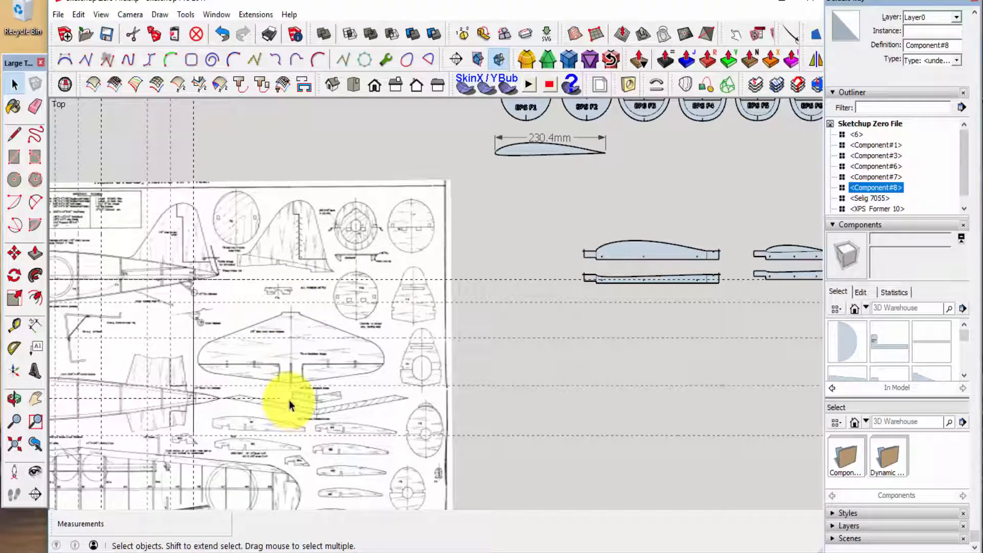
pyautogui.scroll(5, 285, 333)
pyautogui.press('l')
pyautogui.click(340, 166)
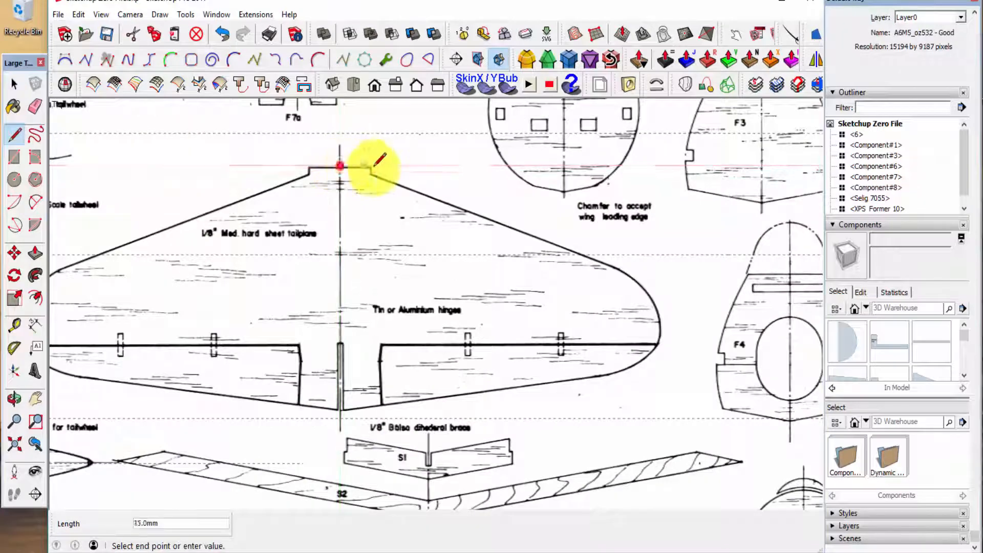
pyautogui.click(374, 165)
pyautogui.click(627, 270)
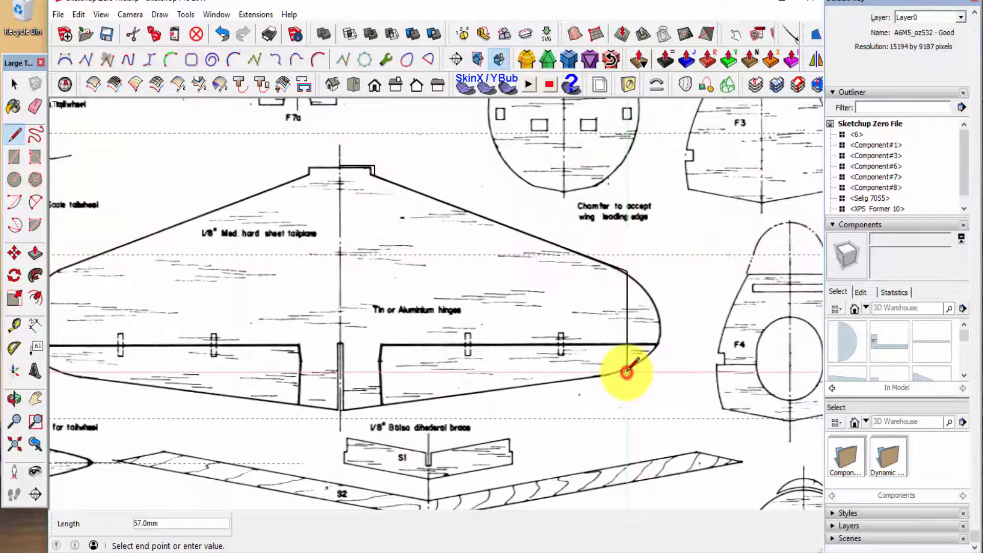
pyautogui.doubleClick(627, 372)
# Step: Close the tailplane half's outline down the centre line and along the trailing edge to the vertical tip line
pyautogui.click(340, 166)
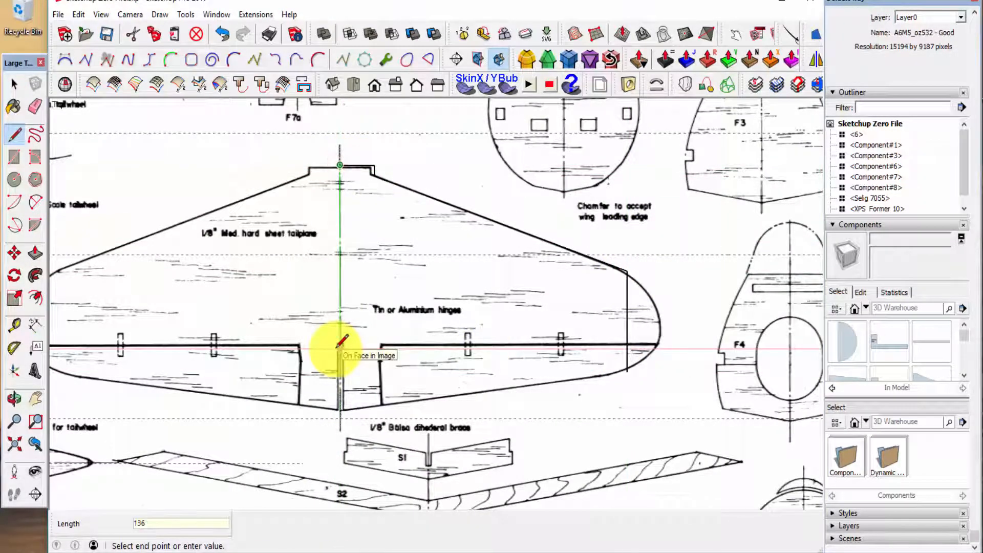
pyautogui.click(340, 408)
pyautogui.click(627, 372)
pyautogui.press('space')
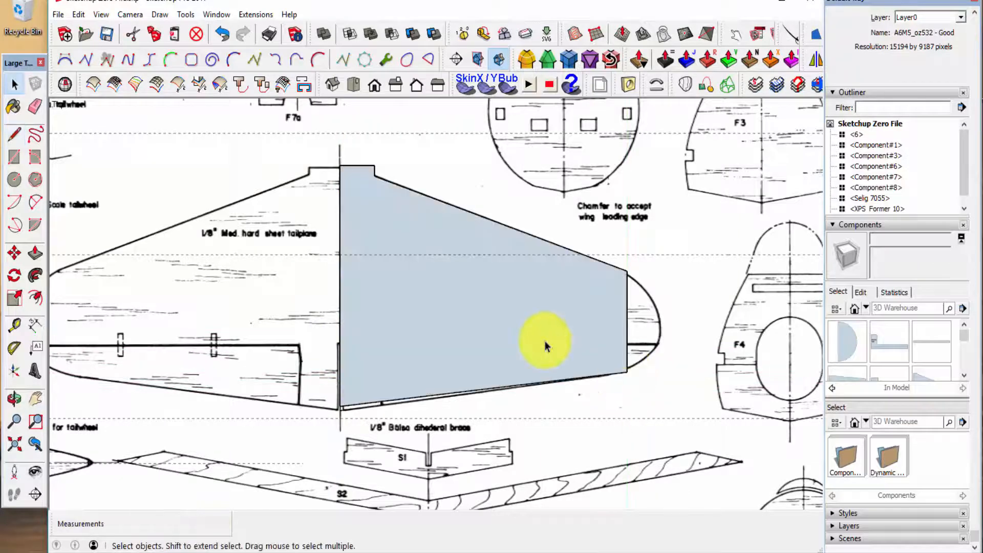
# Step: Round the tailplane half's tip with a Classic Bezier curve between the tip line's ends and erase the straight tip line
pyautogui.click(512, 306)
pyautogui.press('Delete')
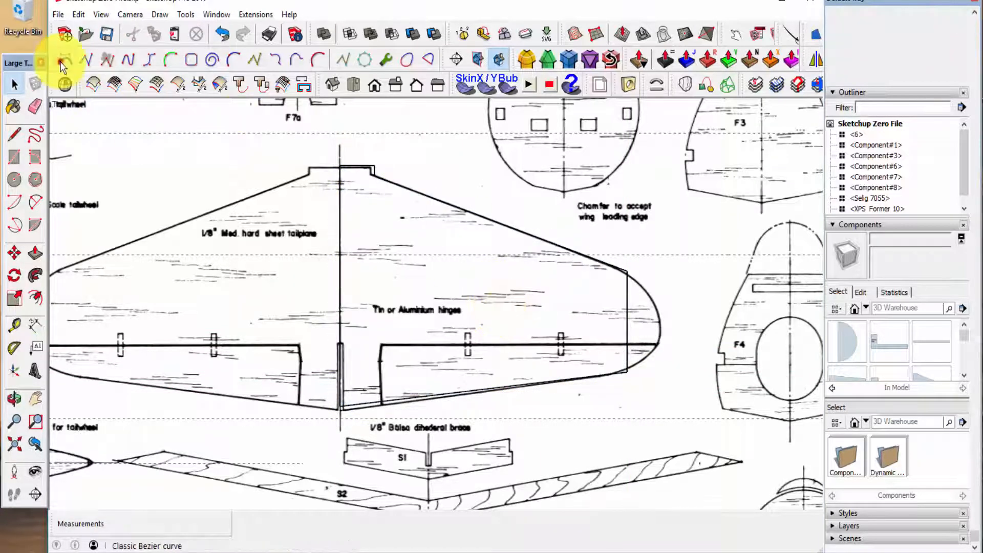
pyautogui.click(62, 60)
pyautogui.click(629, 276)
pyautogui.click(625, 372)
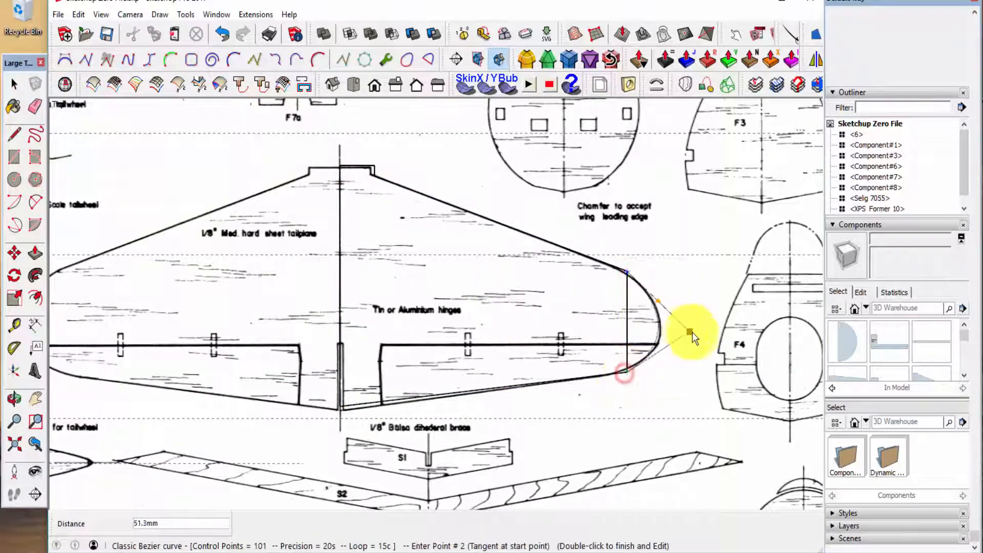
pyautogui.rightClick(706, 339)
pyautogui.click(725, 373)
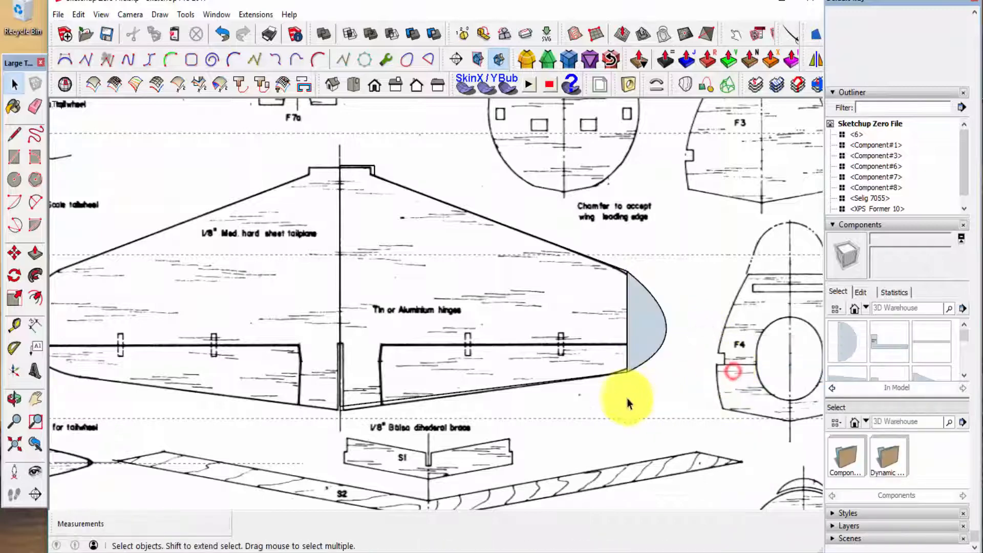
pyautogui.press('e')
pyautogui.click(627, 316)
# Step: Draw the elevator's inner edge and its hinge line out to the tip curve inside the tailplane half
pyautogui.press('l')
pyautogui.click(381, 348)
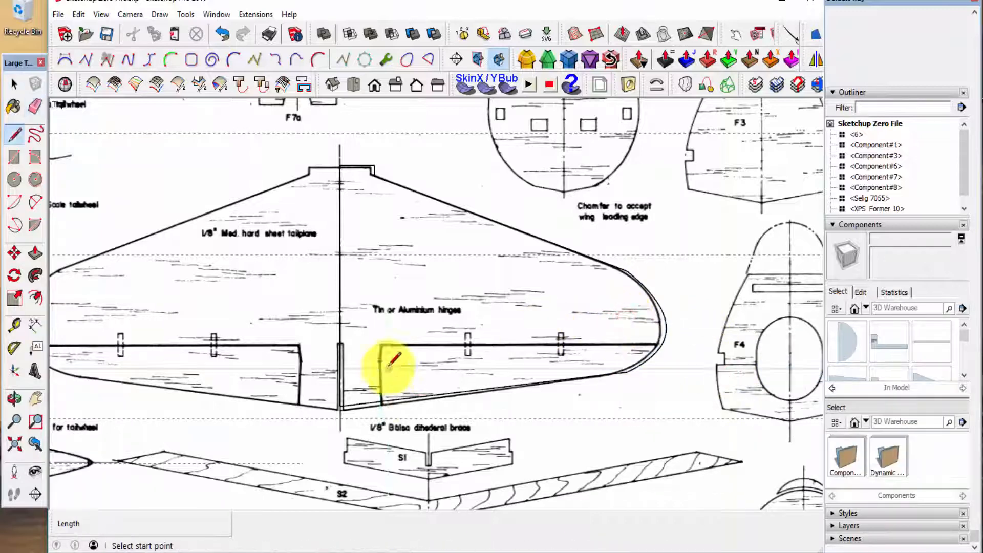
pyautogui.click(380, 399)
pyautogui.press('Escape')
pyautogui.click(382, 345)
pyautogui.scroll(6, 665, 344)
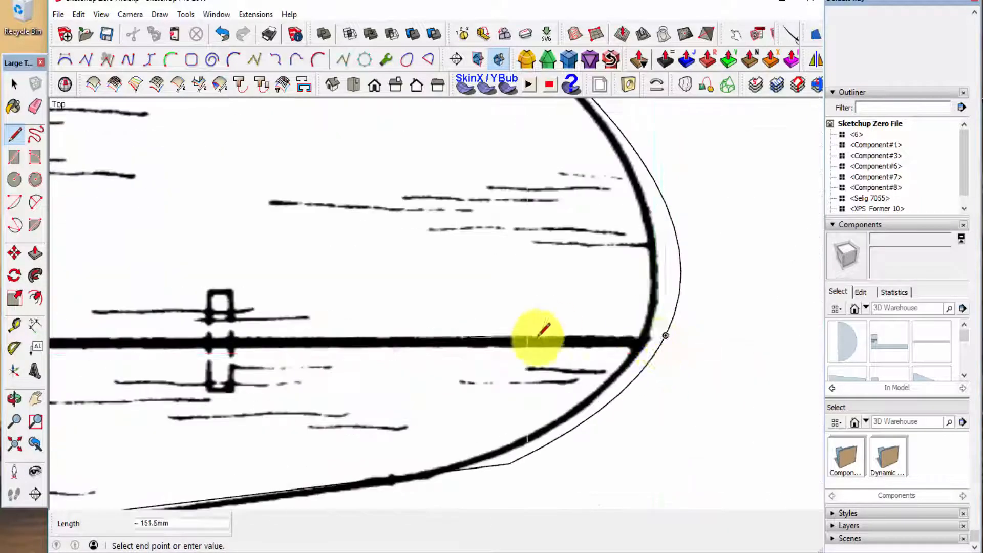
pyautogui.click(729, 353)
pyautogui.press('space')
pyautogui.press('e')
pyautogui.scroll(-5, 743, 358)
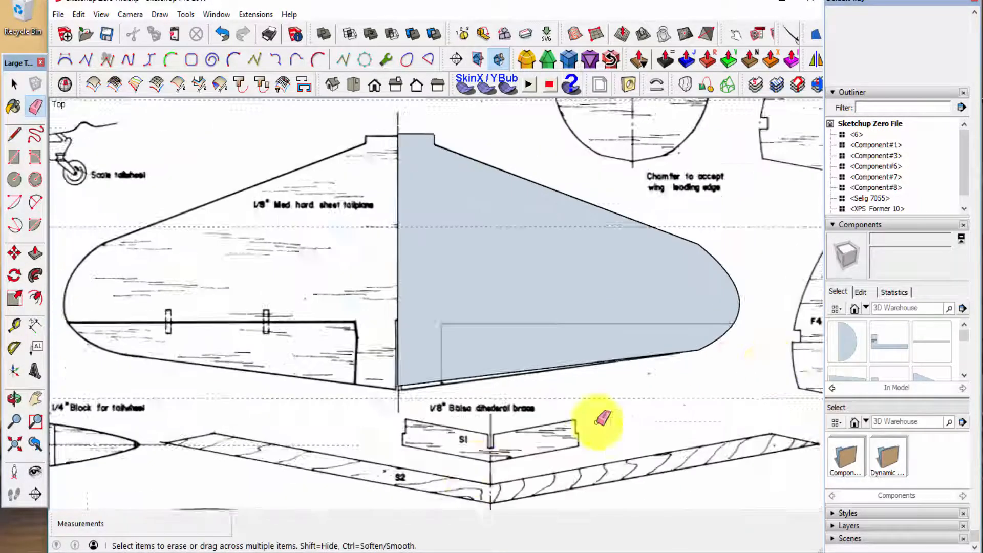
# Step: Select the whole traced tailplane half and make it into one component
pyautogui.press('space')
pyautogui.scroll(-1, 484, 409)
pyautogui.moveTo(386, 139); pyautogui.dragTo(722, 419)
pyautogui.press('g')
pyautogui.press('Return')
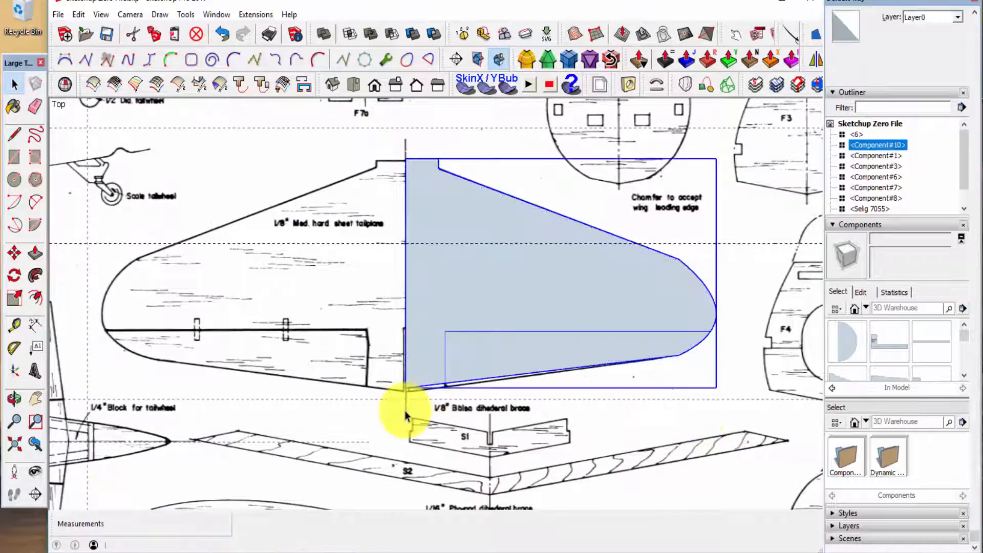
# Step: Move the tailplane component by its rear centre-line corner off the plan to the free space beyond the fin and rudder
pyautogui.press('m')
pyautogui.click(405, 388)
pyautogui.scroll(-8, 281, 446)
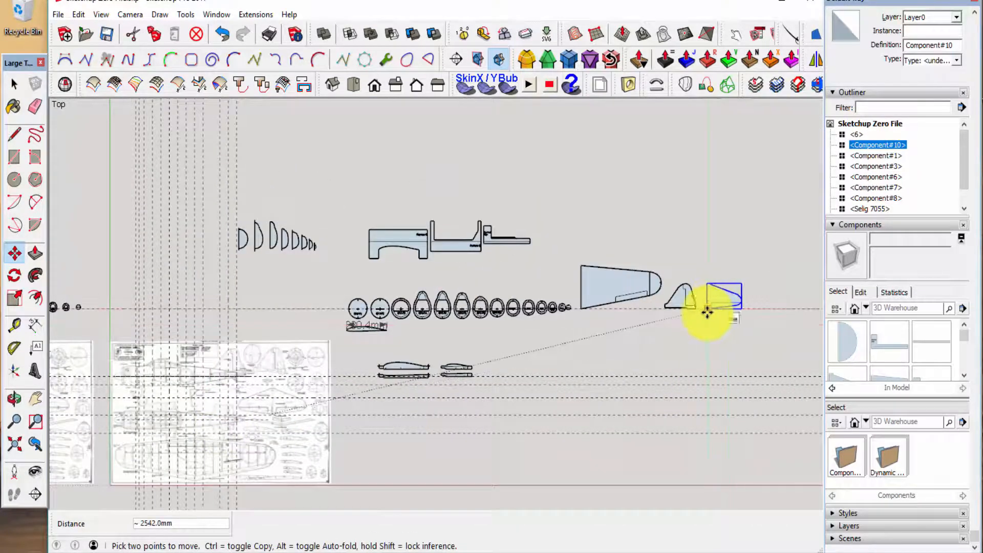
pyautogui.click(707, 312)
pyautogui.press('space')
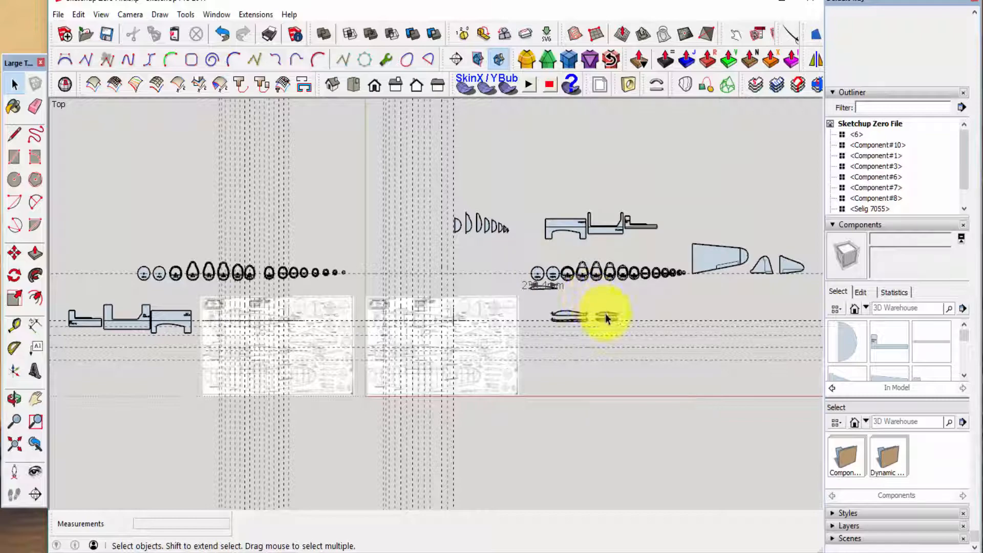
# Step: Examine the laid-out parts beside the plan, closing in on the formers EPS F1 and EPS F2
pyautogui.scroll(6, 546, 286)
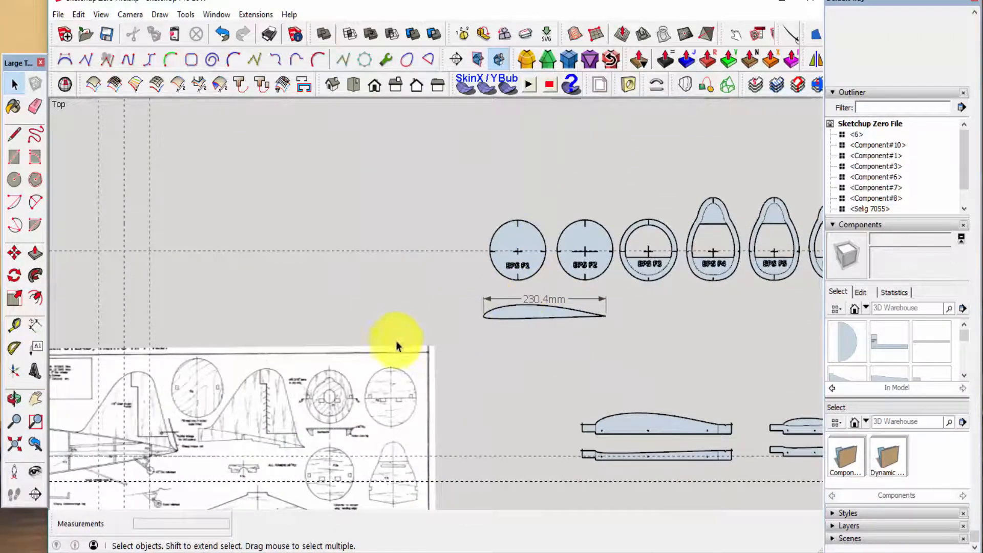
pyautogui.scroll(-2, 287, 346)
pyautogui.scroll(4, 487, 313)
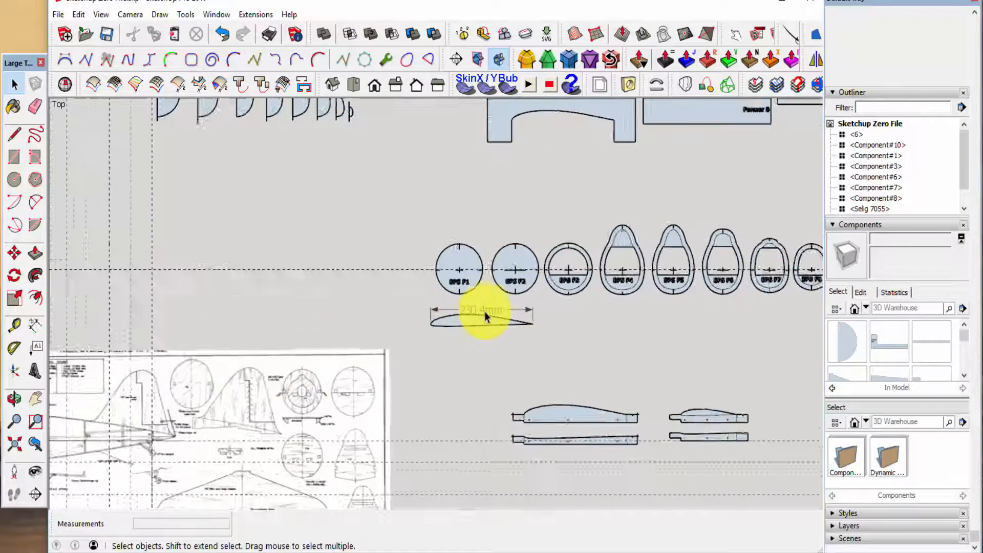
pyautogui.scroll(5, 494, 292)
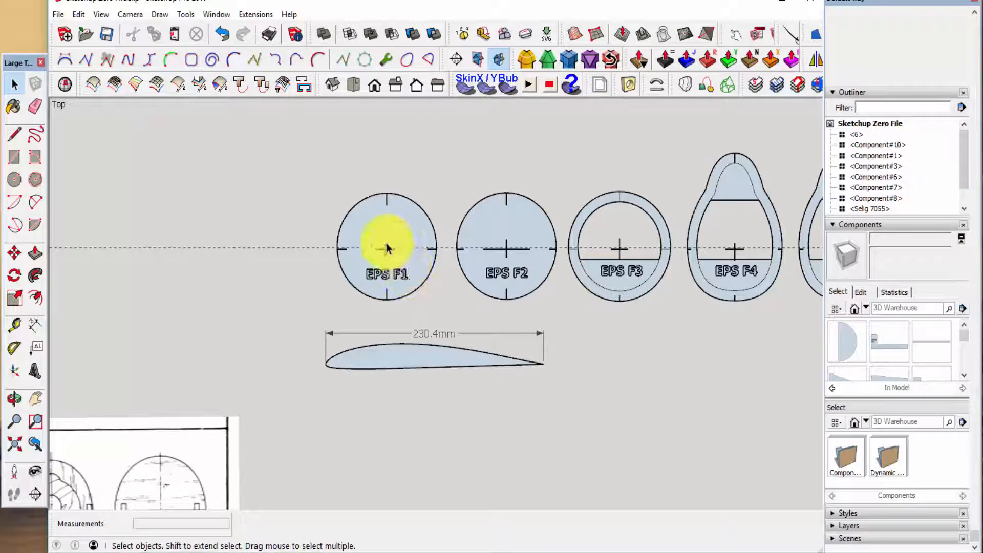
pyautogui.scroll(-1, 343, 315)
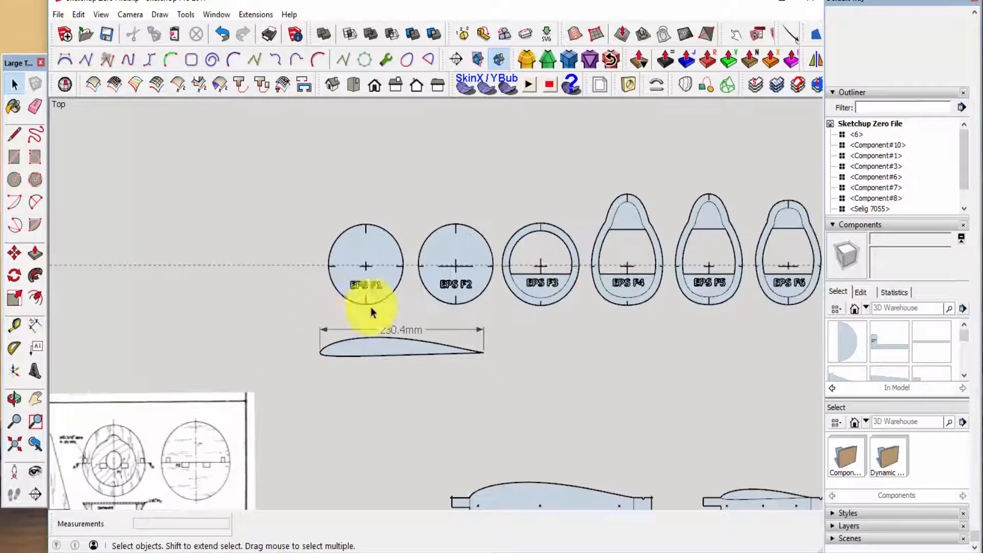
pyautogui.scroll(3, 373, 270)
pyautogui.scroll(2, 391, 169)
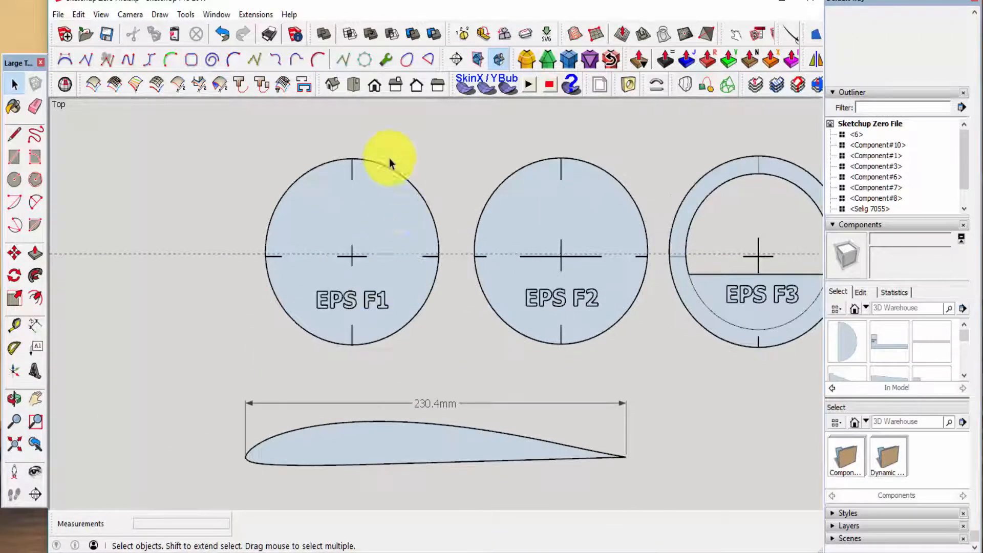
pyautogui.scroll(1, 379, 164)
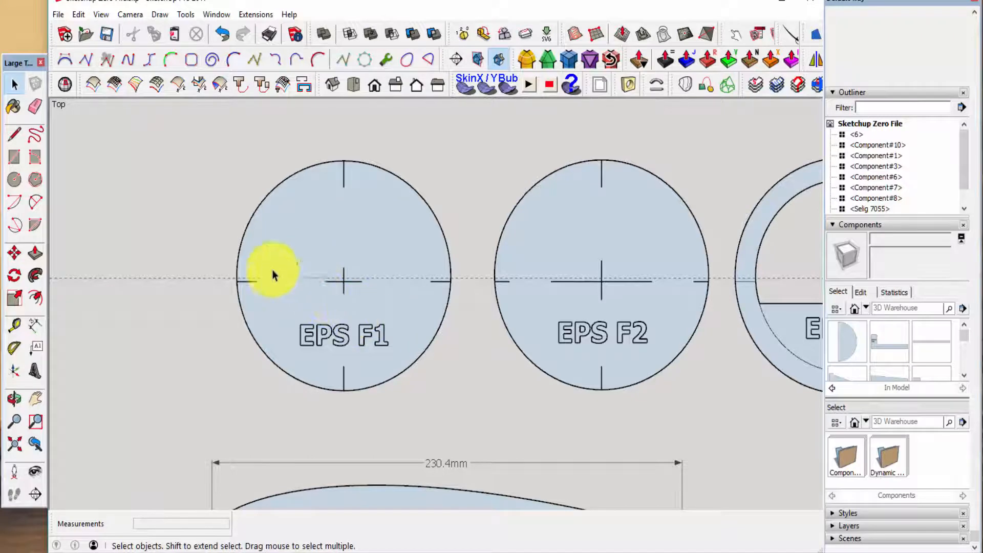
pyautogui.scroll(2, 302, 259)
pyautogui.scroll(-2, 343, 267)
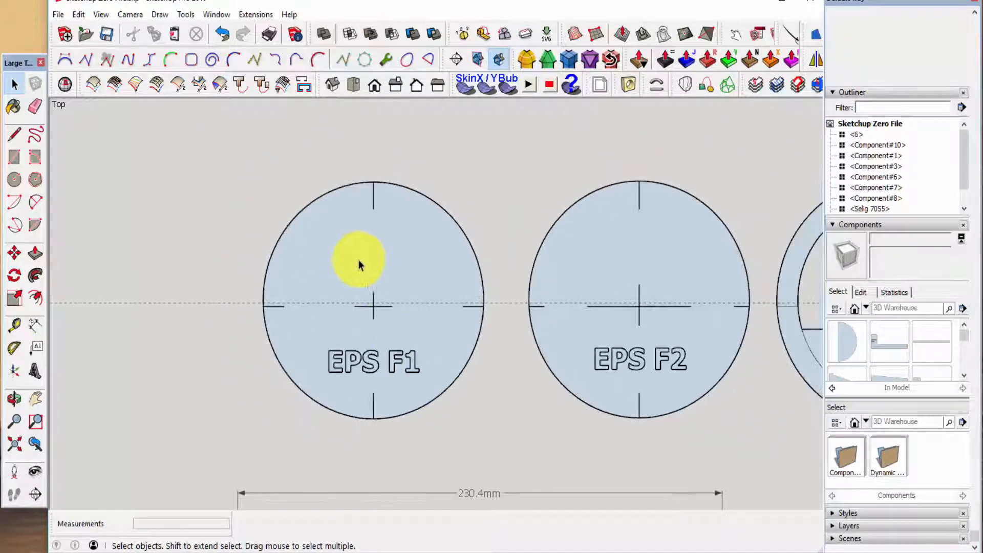
pyautogui.scroll(2, 338, 220)
pyautogui.moveTo(189, 178); pyautogui.dragTo(463, 389)
pyautogui.click(566, 213)
pyautogui.moveTo(216, 145); pyautogui.dragTo(561, 479)
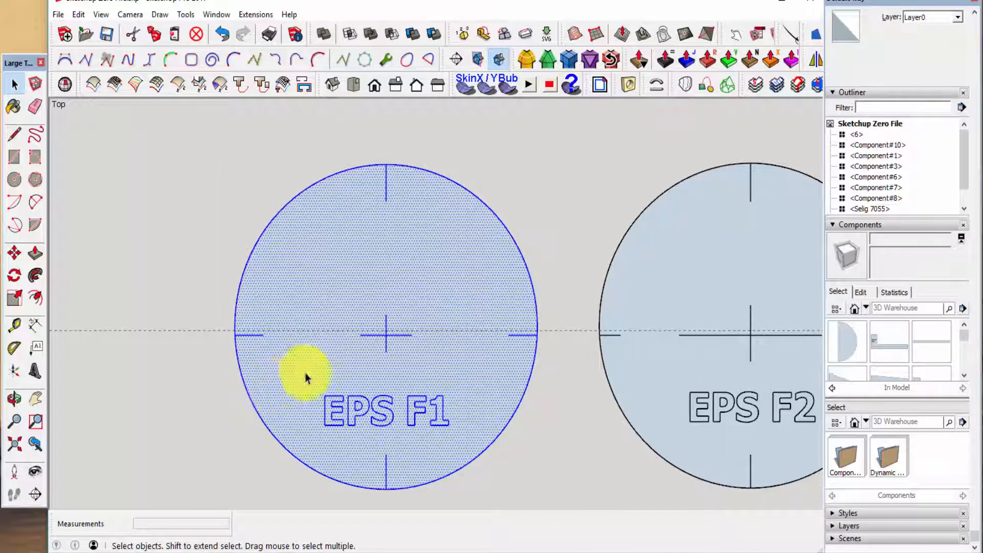
pyautogui.click(248, 205)
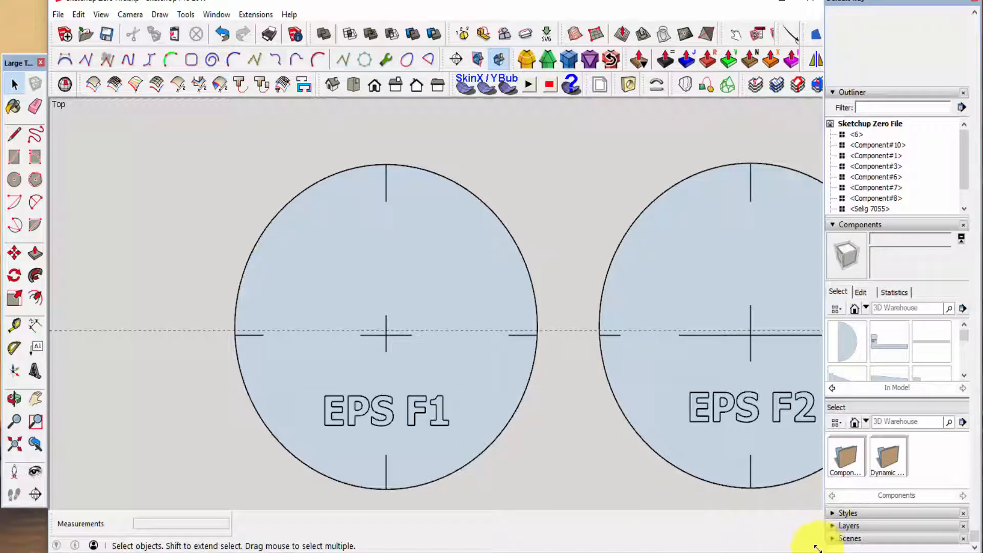
# Step: Resize the drawing window to a narrow portrait shape and centre the whole former EPS F1 large within it
pyautogui.moveTo(818, 549)
pyautogui.mouseDown()
pyautogui.moveTo(597, 514)
pyautogui.moveTo(557, 497)
pyautogui.moveTo(467, 491)
pyautogui.moveTo(410, 472)
pyautogui.moveTo(388, 478)
pyautogui.moveTo(384, 493)
pyautogui.mouseUp()
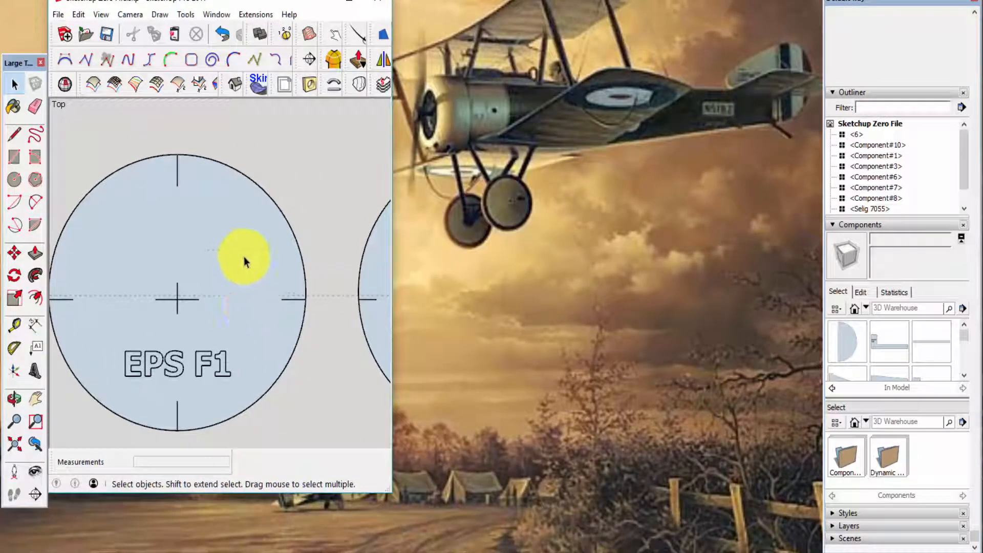
pyautogui.press('h')
pyautogui.moveTo(220, 255); pyautogui.dragTo(257, 230)
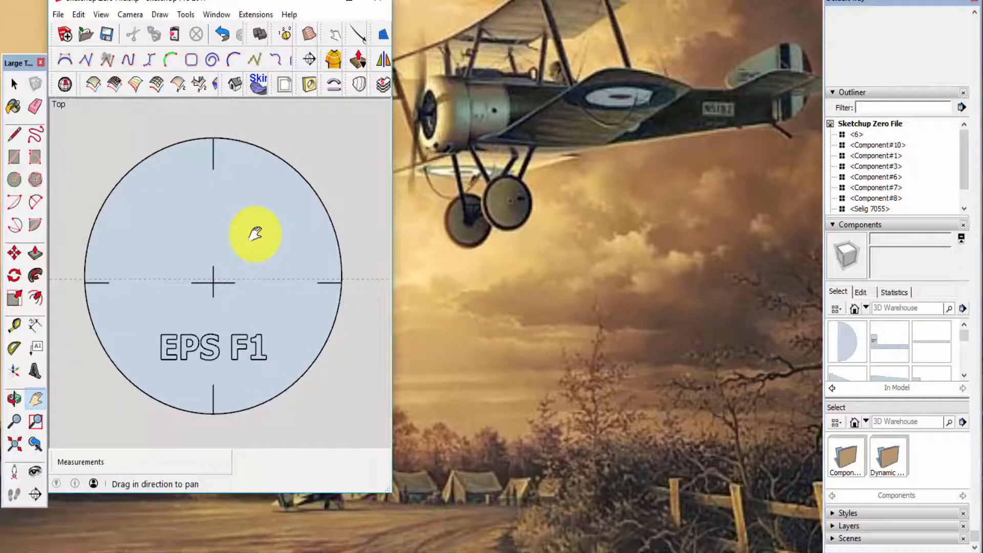
pyautogui.scroll(1, 237, 251)
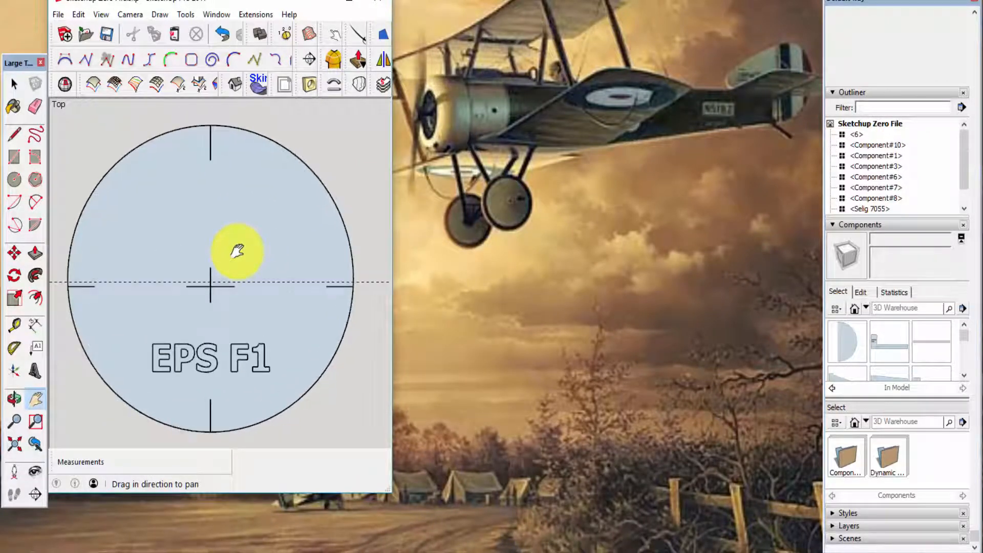
pyautogui.scroll(1, 237, 251)
pyautogui.moveTo(237, 251); pyautogui.dragTo(251, 244)
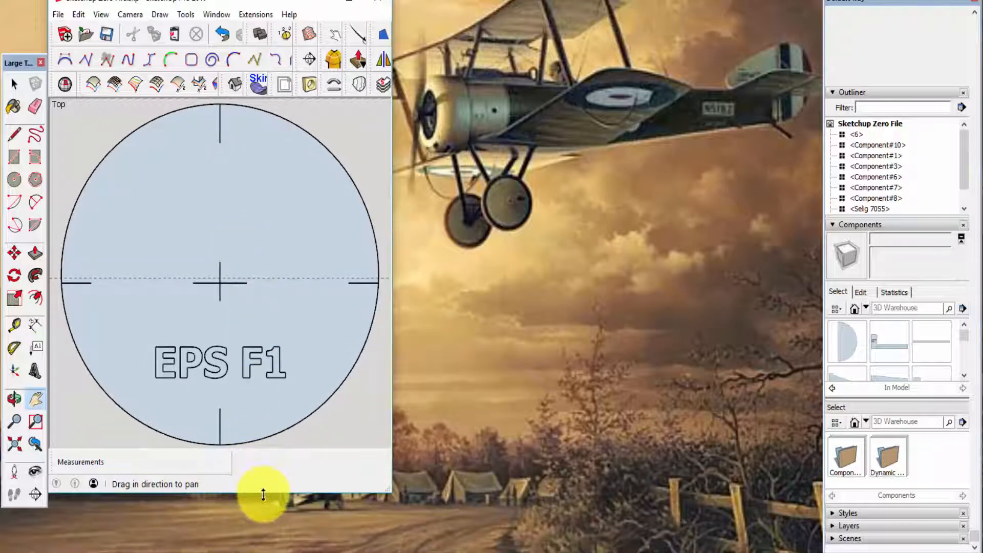
pyautogui.moveTo(263, 492); pyautogui.dragTo(260, 519)
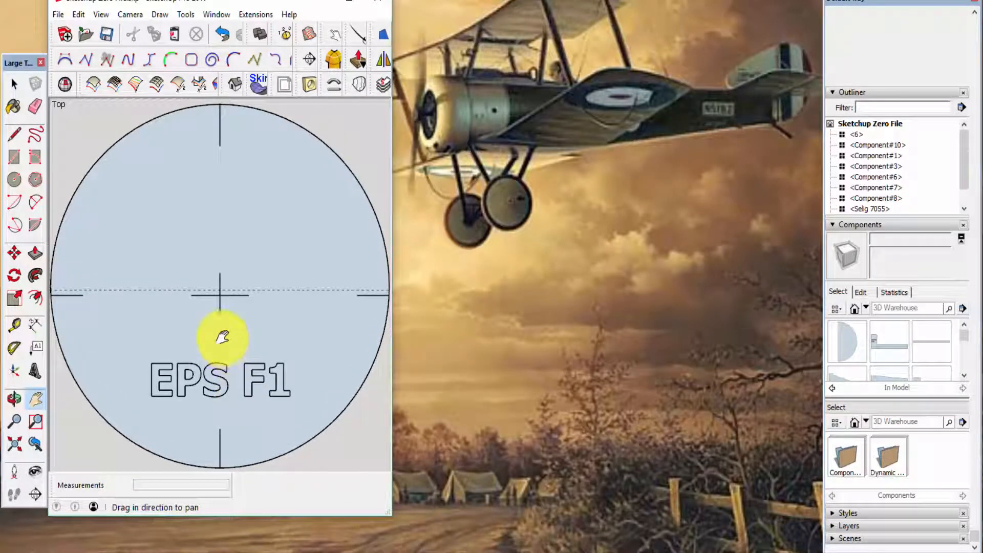
pyautogui.scroll(1, 222, 338)
pyautogui.scroll(-2, 223, 338)
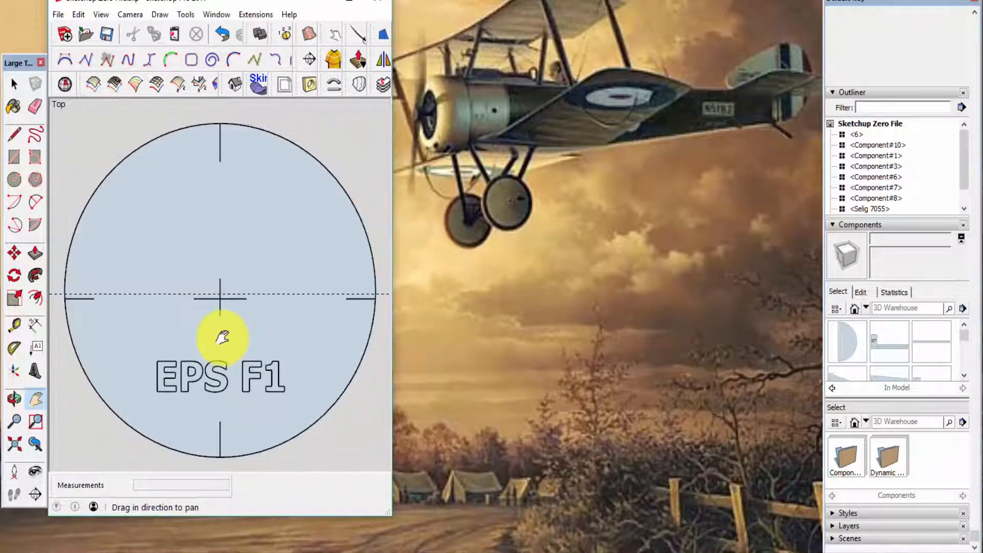
pyautogui.moveTo(236, 270); pyautogui.dragTo(236, 265)
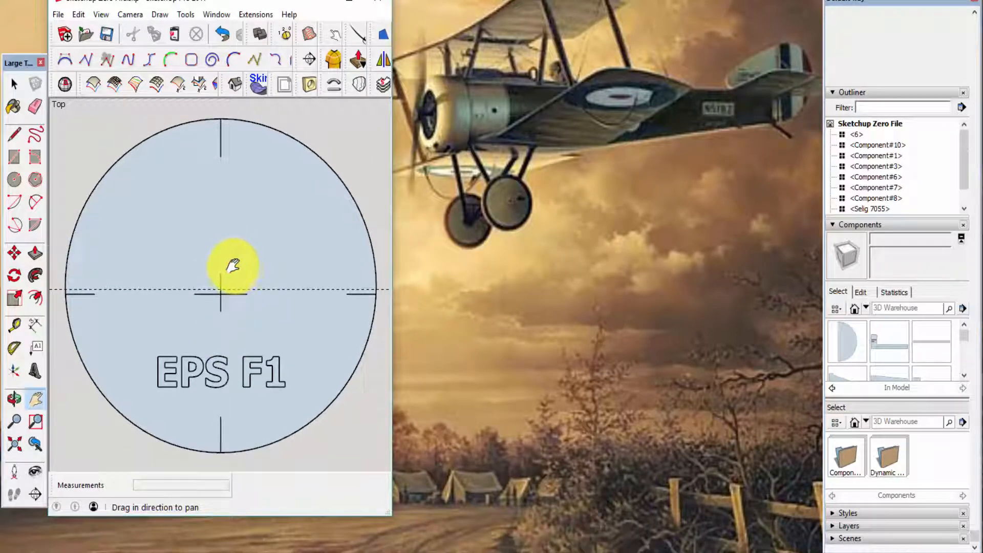
pyautogui.press('space')
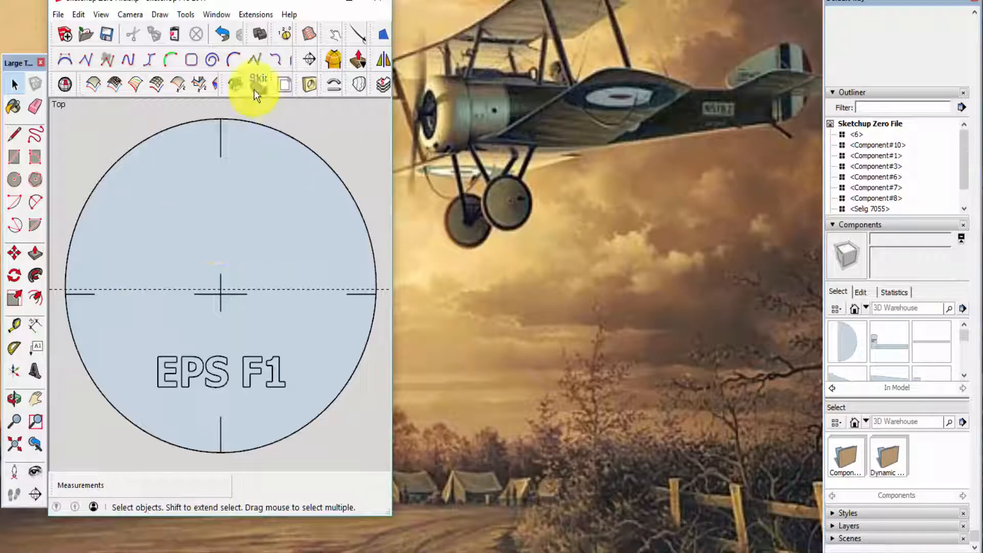
# Step: Check the camera's projection mode, then bring up the print preview beside the former and keep the EPSON WF-2630 Series (Copy 1) printer
pyautogui.click(130, 16)
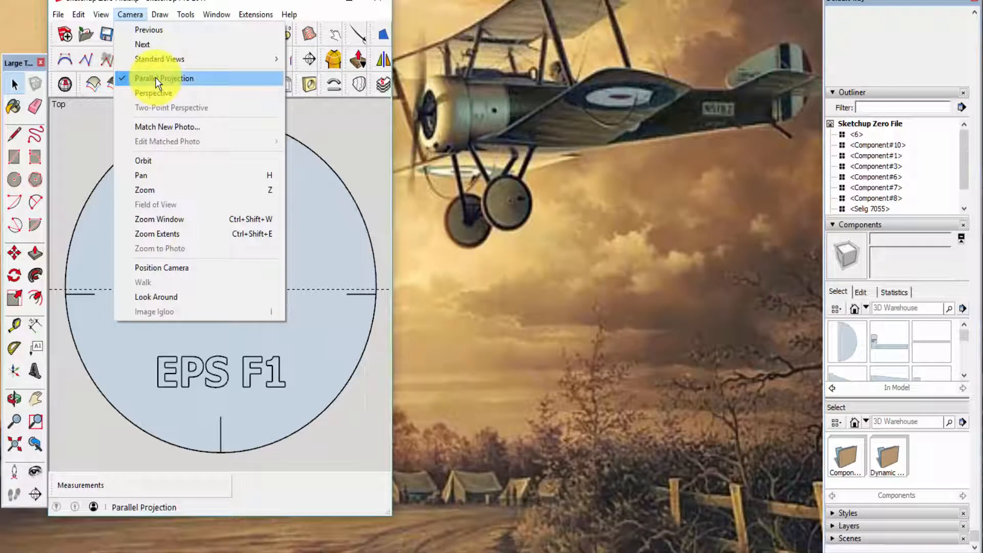
pyautogui.click(336, 444)
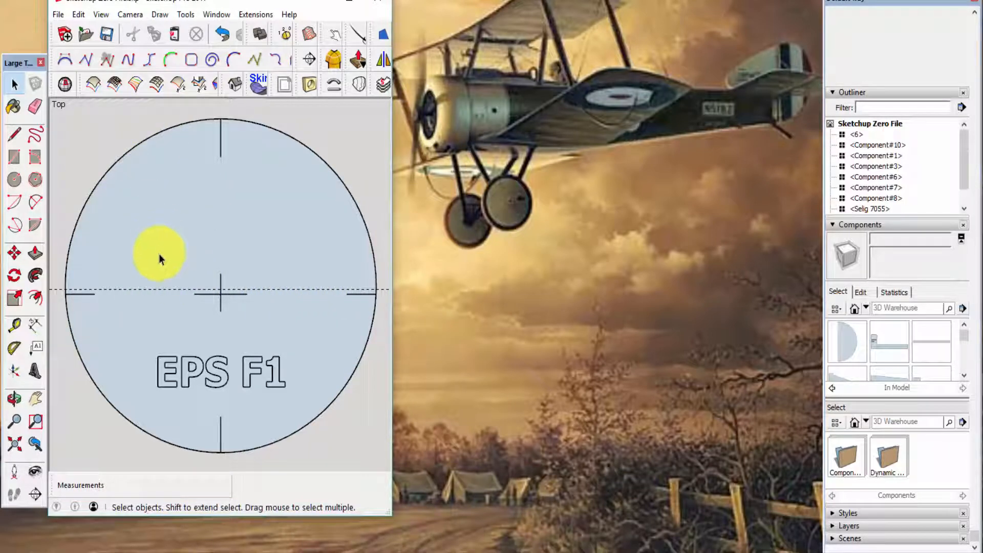
pyautogui.click(59, 16)
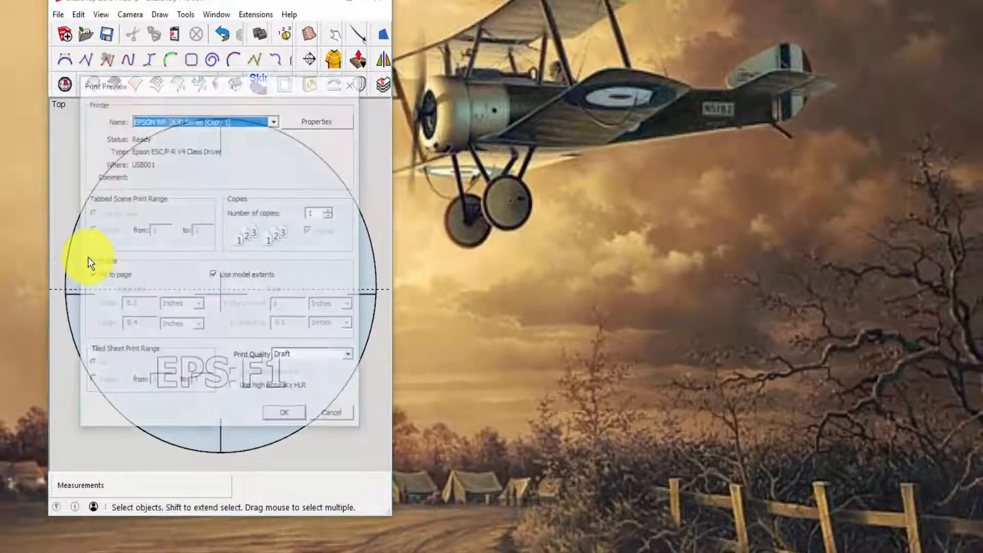
pyautogui.moveTo(223, 78)
pyautogui.mouseDown()
pyautogui.moveTo(254, 95)
pyautogui.moveTo(589, 146)
pyautogui.mouseUp()
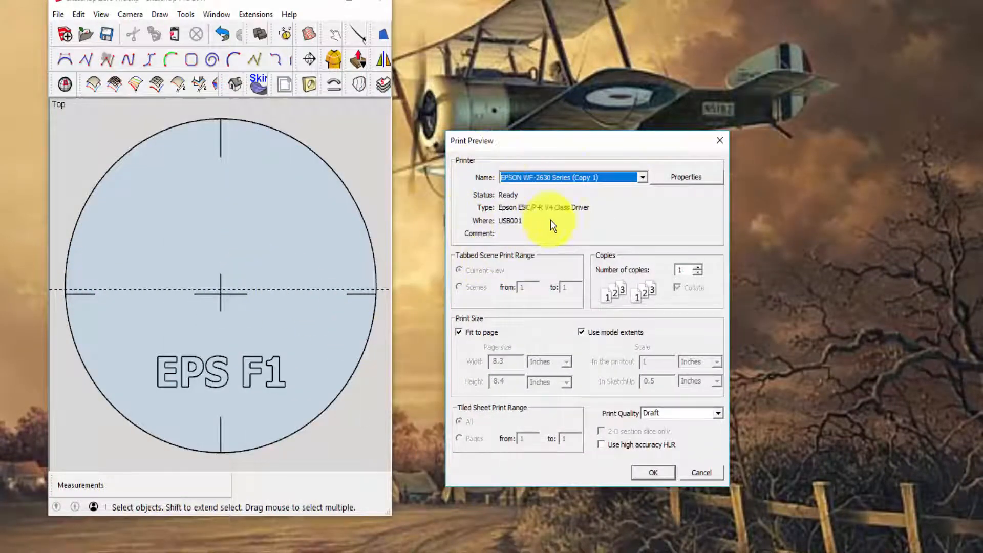
pyautogui.click(640, 178)
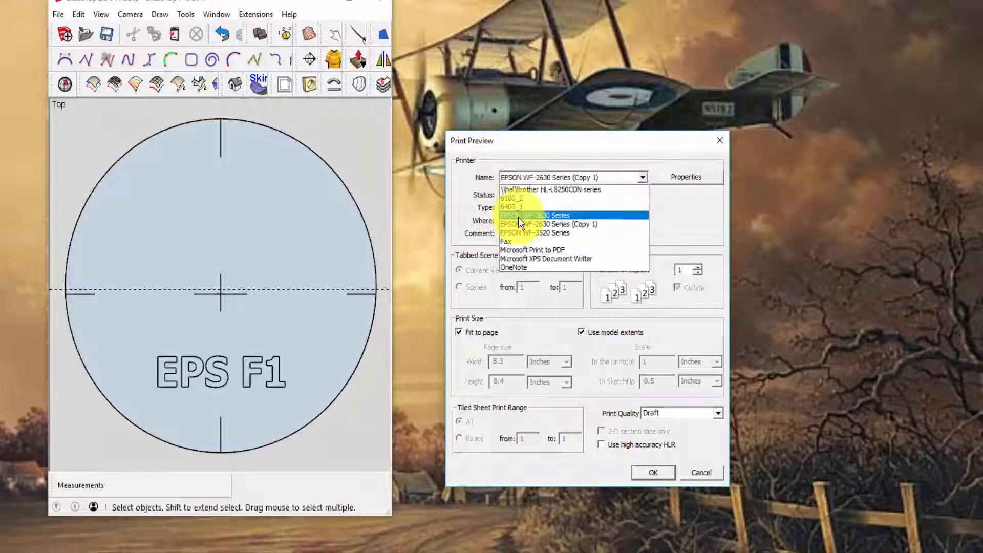
pyautogui.click(618, 139)
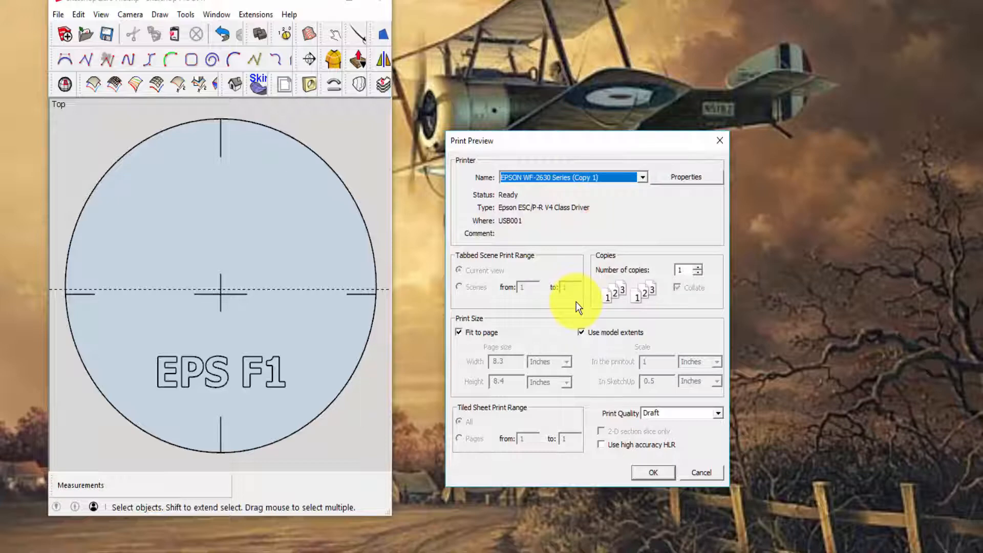
# Step: Turn off Fit to page and Use model extents, and set the print scale's In SketchUp value to 1 inch
pyautogui.click(459, 332)
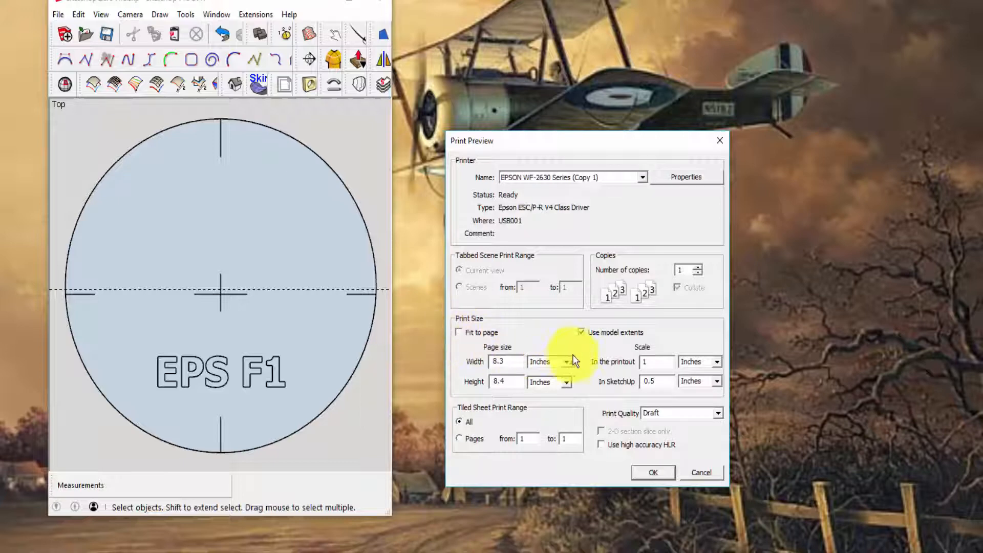
pyautogui.click(581, 332)
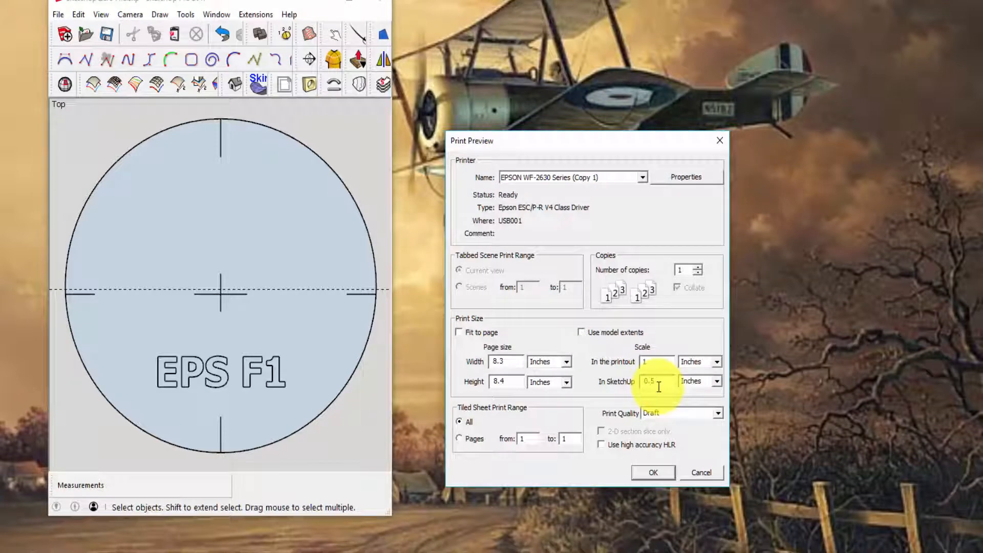
pyautogui.moveTo(658, 382); pyautogui.dragTo(636, 391)
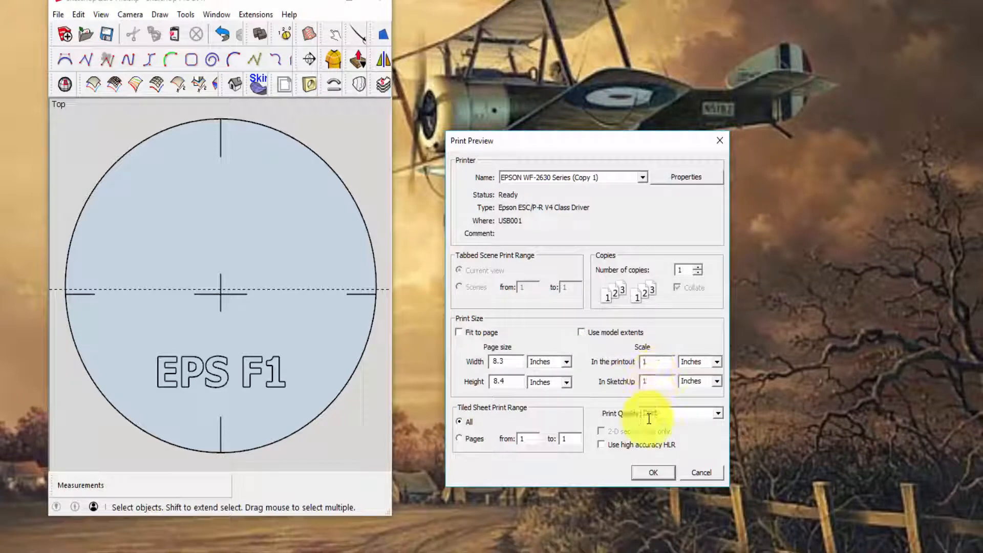
# Step: Set both print scale units to mm for a 1 mm to 1 mm ratio, leaving Use model extents off
pyautogui.click(717, 361)
pyautogui.click(688, 392)
pyautogui.click(718, 382)
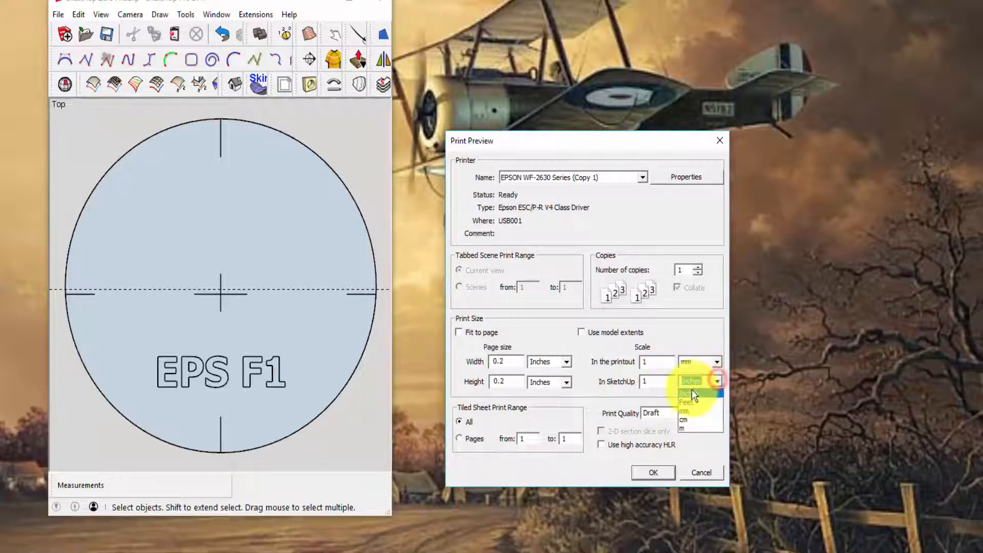
pyautogui.click(684, 412)
pyautogui.click(662, 331)
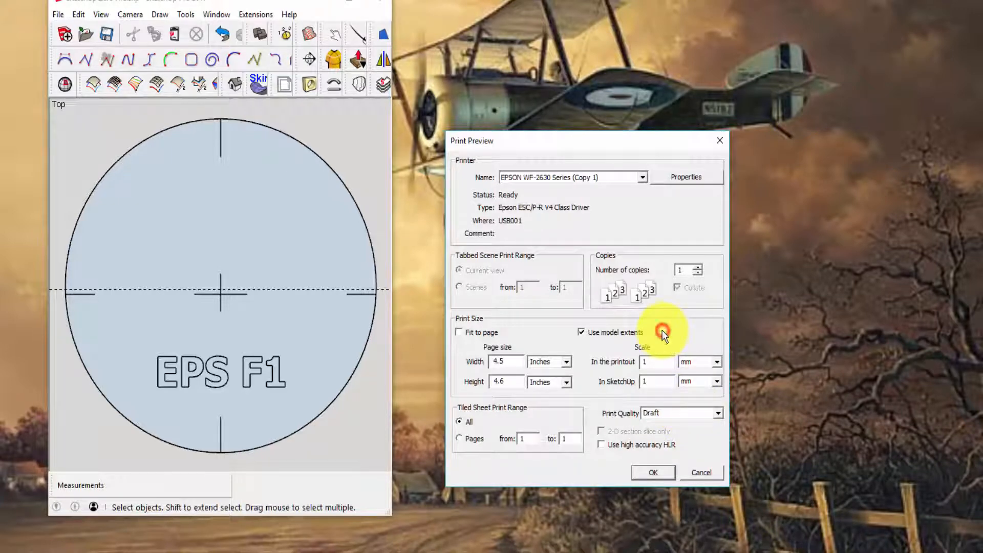
pyautogui.click(581, 332)
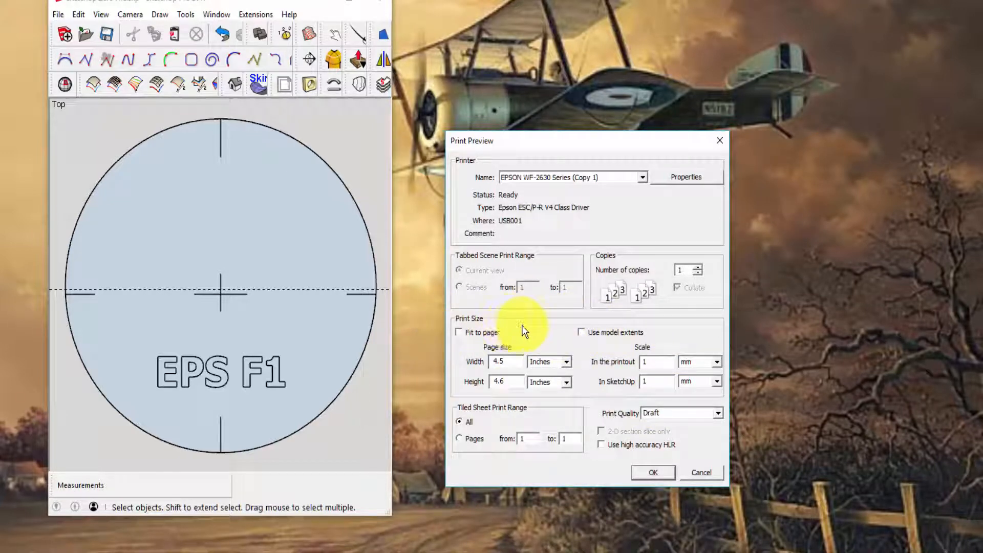
# Step: Preview the page with former EPS F1 and print it at 1:1 scale in Draft quality
pyautogui.click(650, 473)
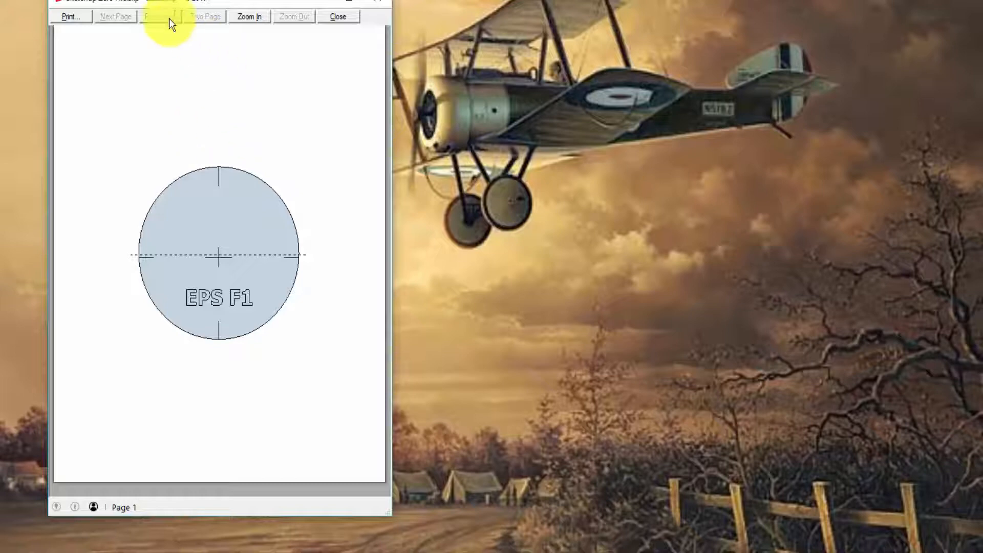
pyautogui.click(71, 15)
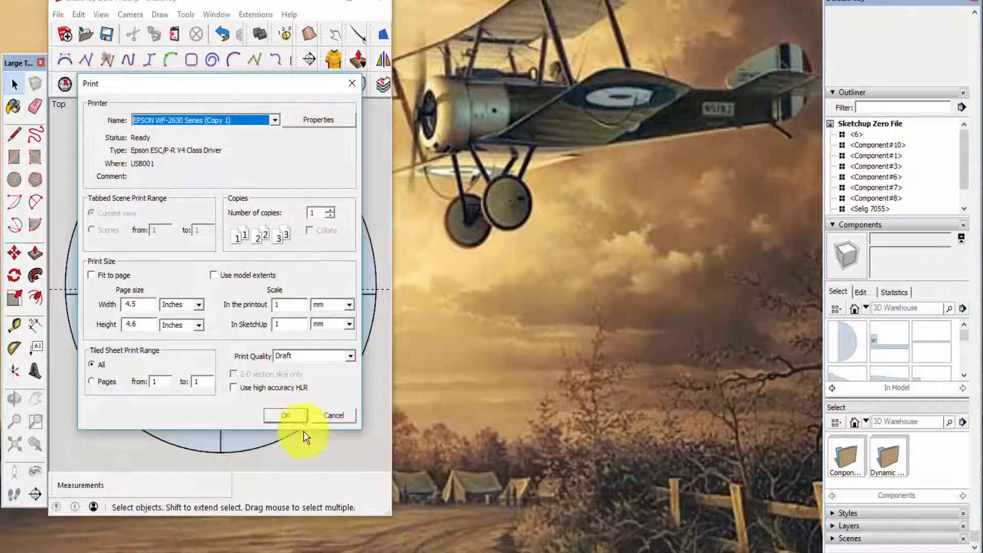
pyautogui.click(280, 417)
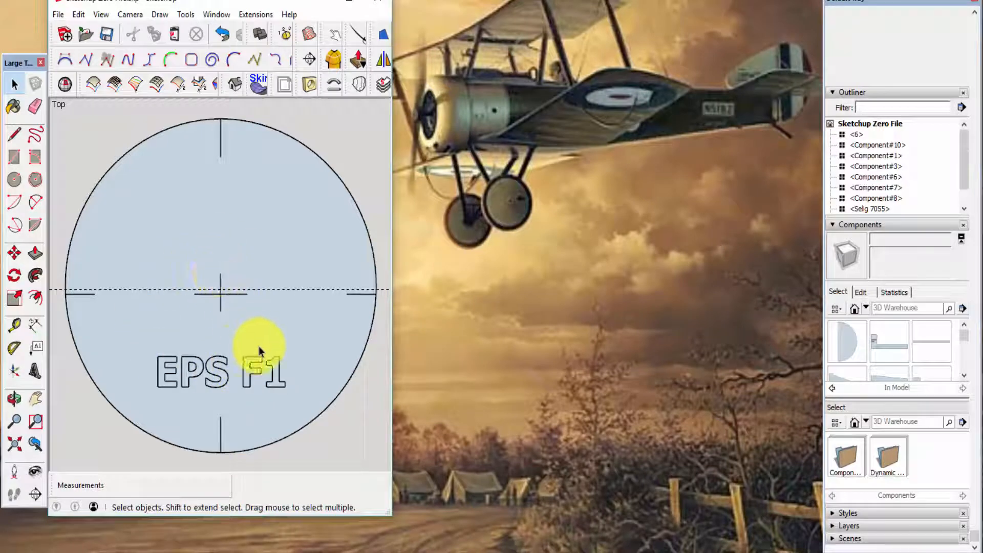
# Step: Enlarge the drawing window and examine the laid-out parts beside the plans, finishing close in on the row from EPS F1 to EPS F4
pyautogui.moveTo(390, 513)
pyautogui.mouseDown()
pyautogui.moveTo(724, 517)
pyautogui.moveTo(817, 547)
pyautogui.mouseUp()
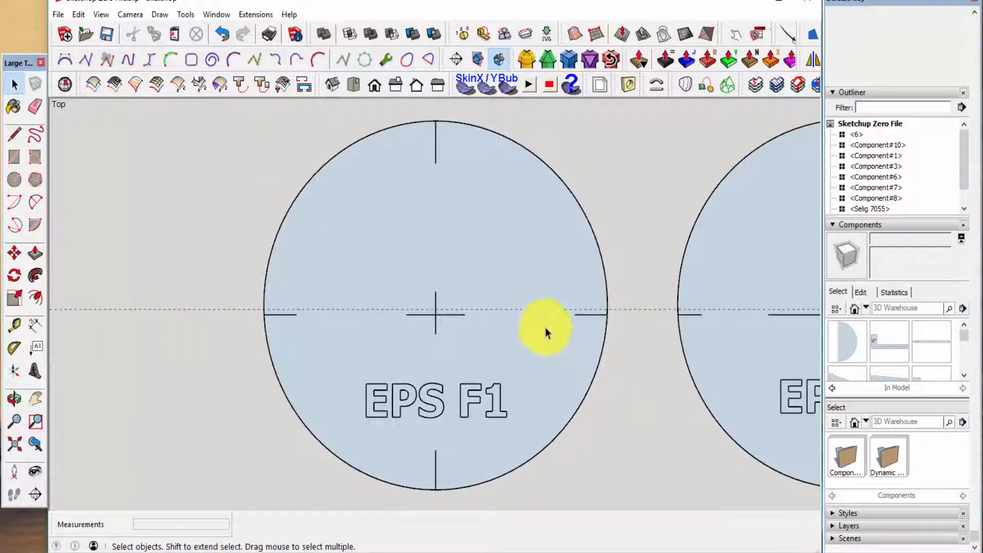
pyautogui.scroll(-5, 237, 293)
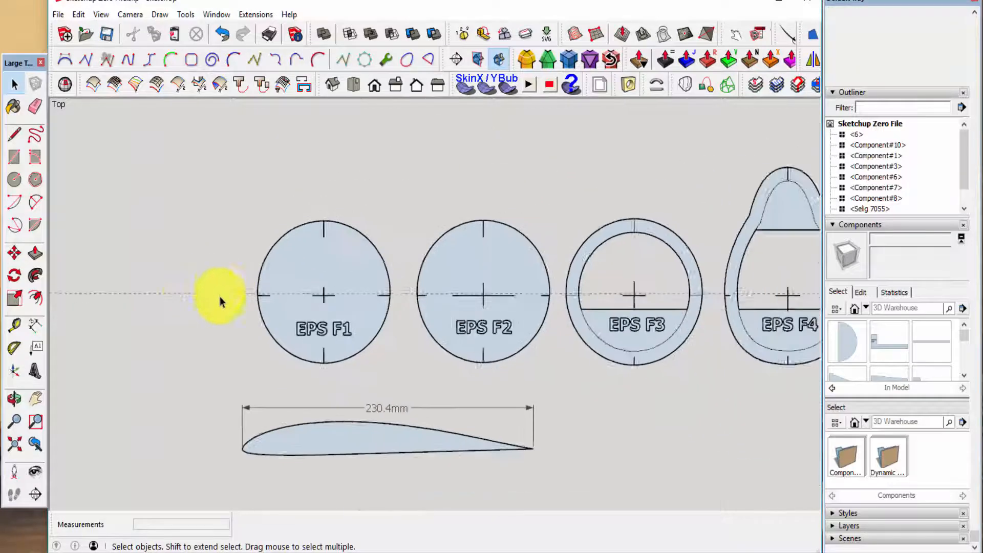
pyautogui.scroll(-2, 143, 306)
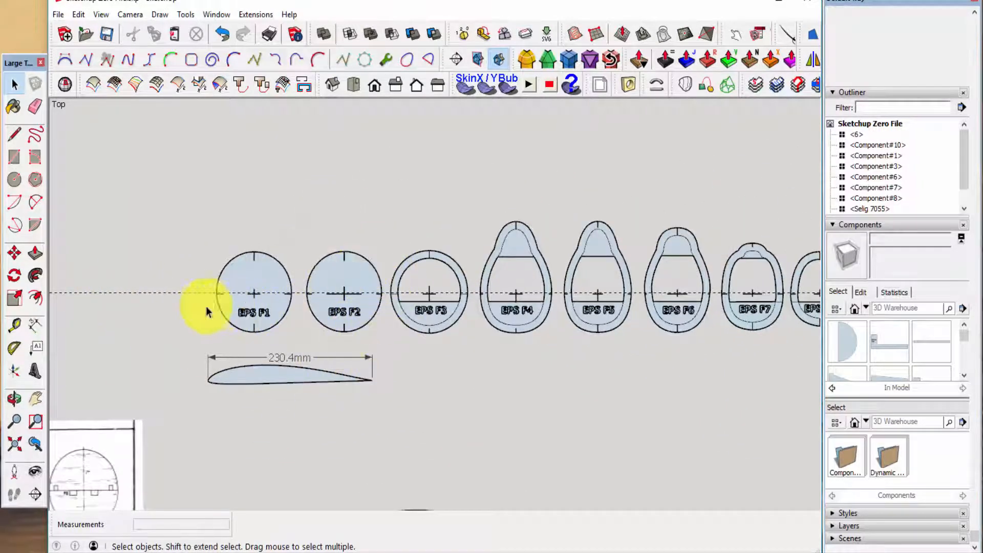
pyautogui.scroll(-8, 167, 317)
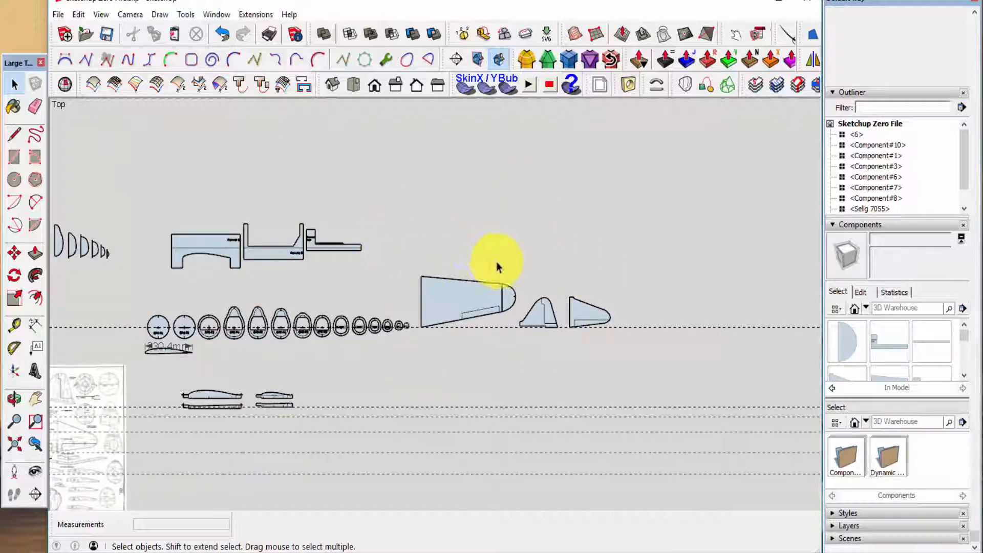
pyautogui.scroll(1, 497, 266)
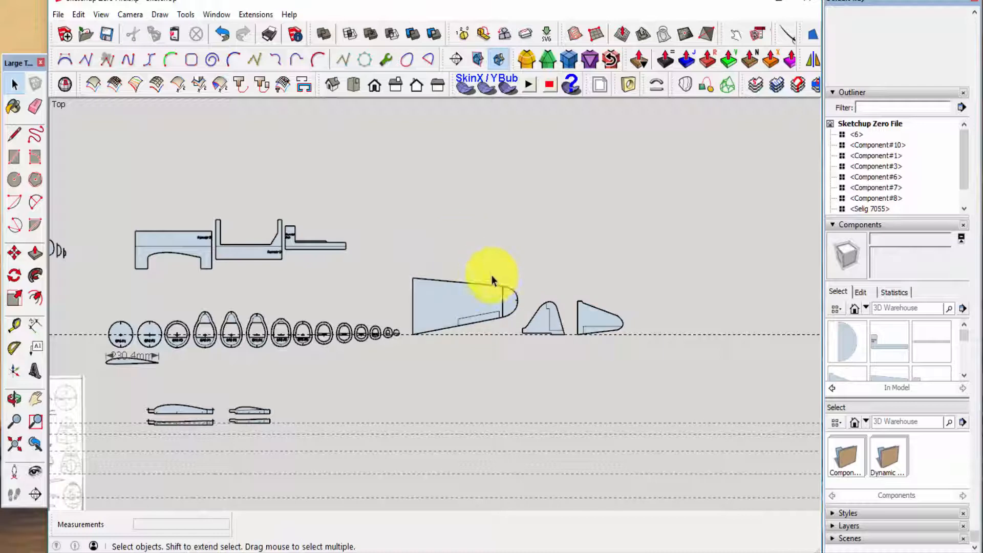
pyautogui.scroll(-2, 571, 315)
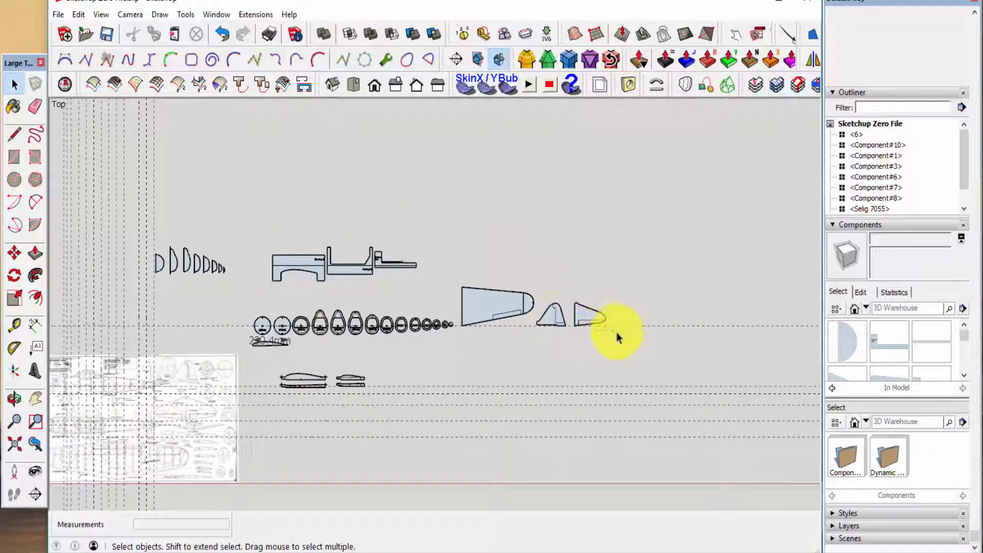
pyautogui.scroll(-2, 641, 332)
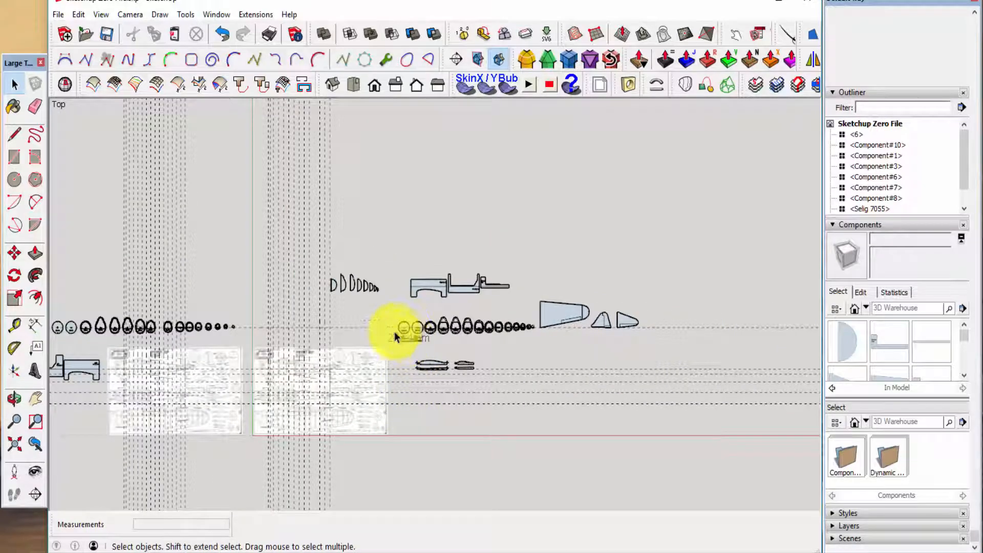
pyautogui.scroll(-1, 630, 325)
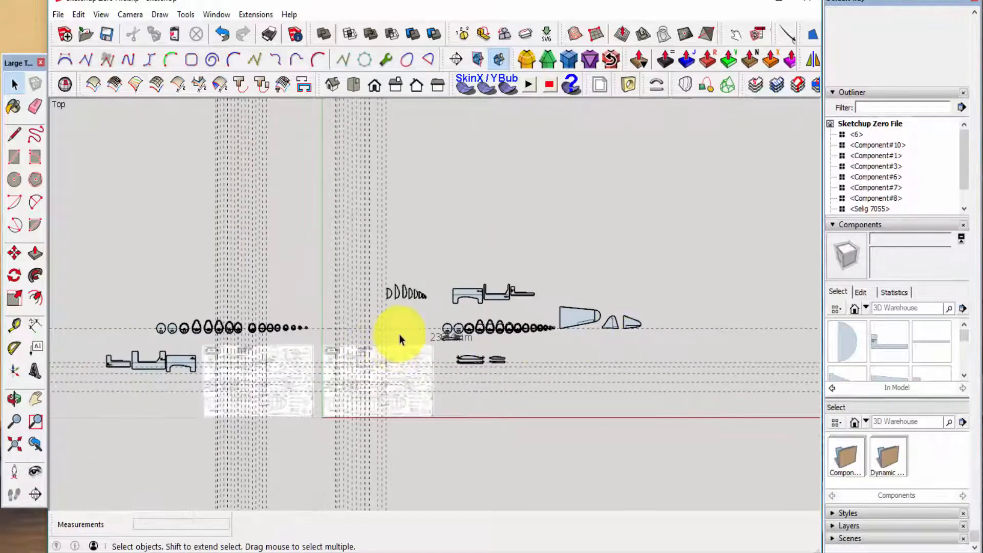
pyautogui.scroll(2, 409, 338)
pyautogui.scroll(1, 471, 348)
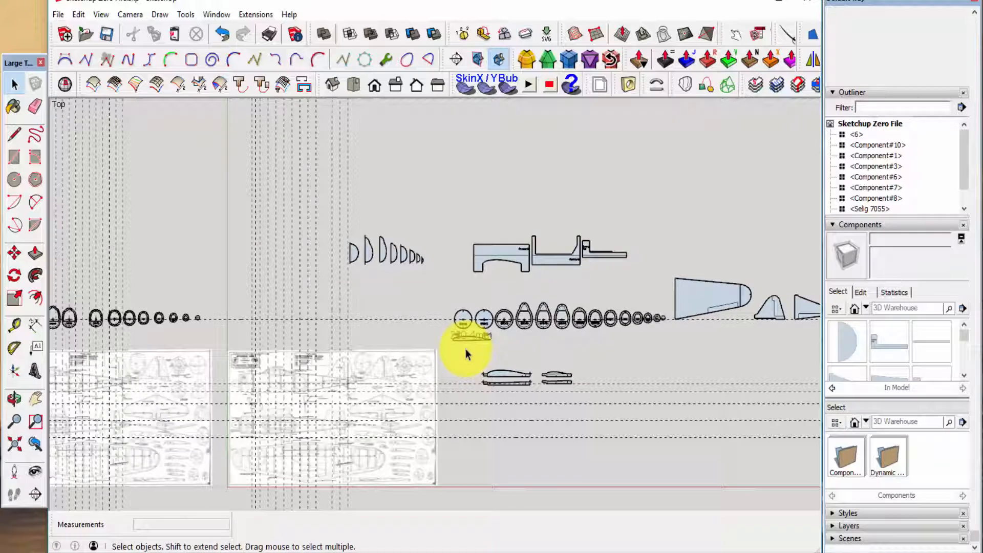
pyautogui.scroll(3, 465, 349)
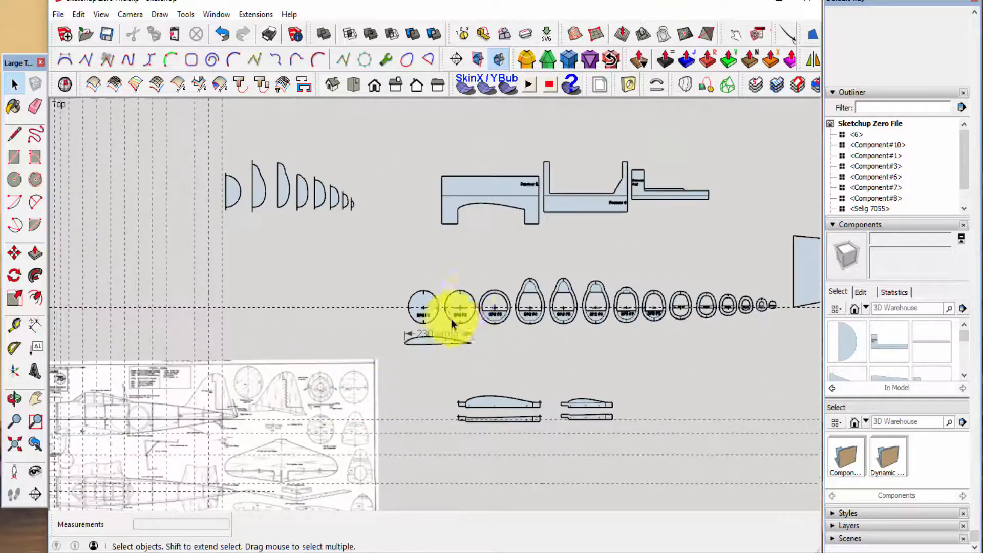
pyautogui.scroll(5, 462, 327)
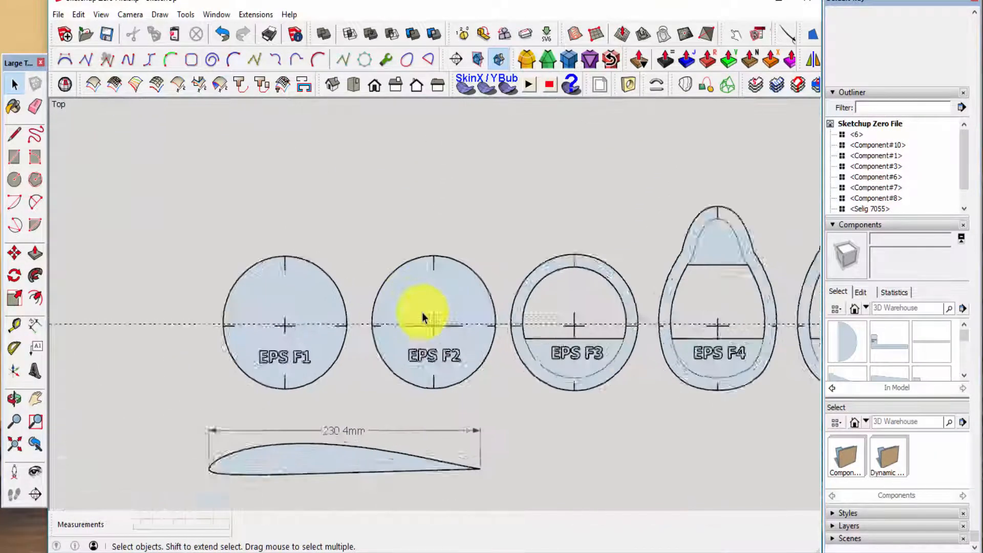
pyautogui.scroll(2, 422, 313)
pyautogui.scroll(-1, 241, 329)
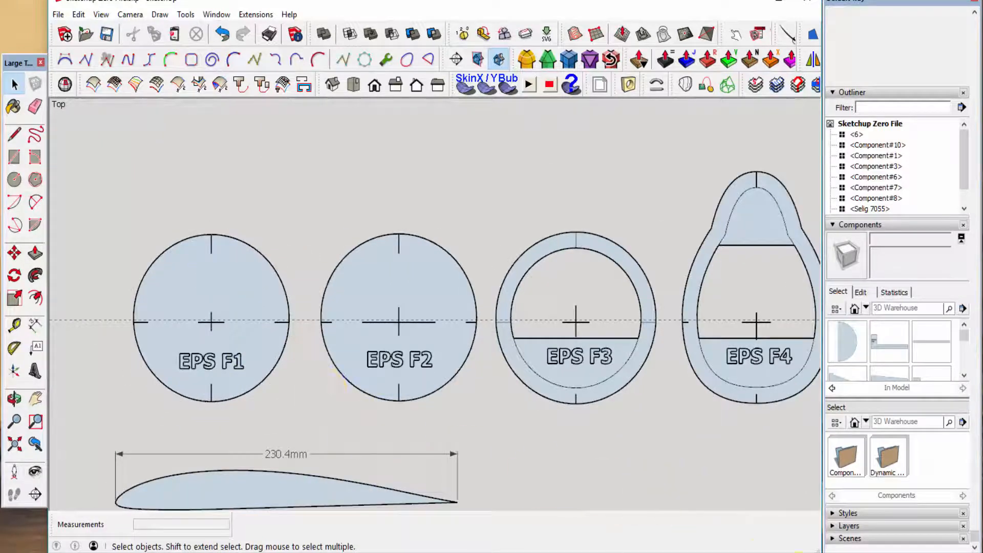
# Step: Shrink the drawing window to a narrow portrait shape and centre the whole former EPS F2 large within it
pyautogui.moveTo(817, 550)
pyautogui.mouseDown()
pyautogui.moveTo(790, 533)
pyautogui.moveTo(598, 500)
pyautogui.moveTo(350, 356)
pyautogui.mouseUp()
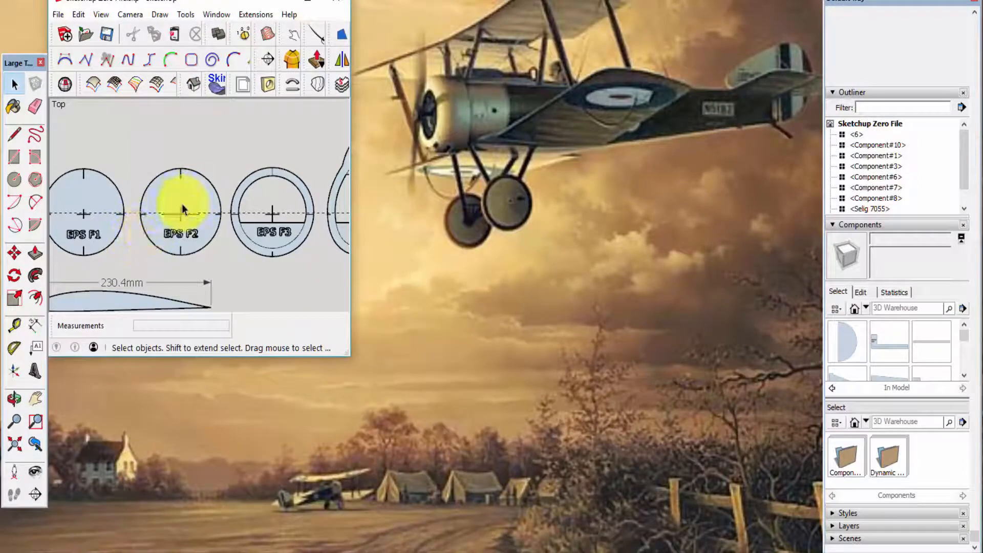
pyautogui.scroll(3, 182, 206)
pyautogui.scroll(4, 181, 204)
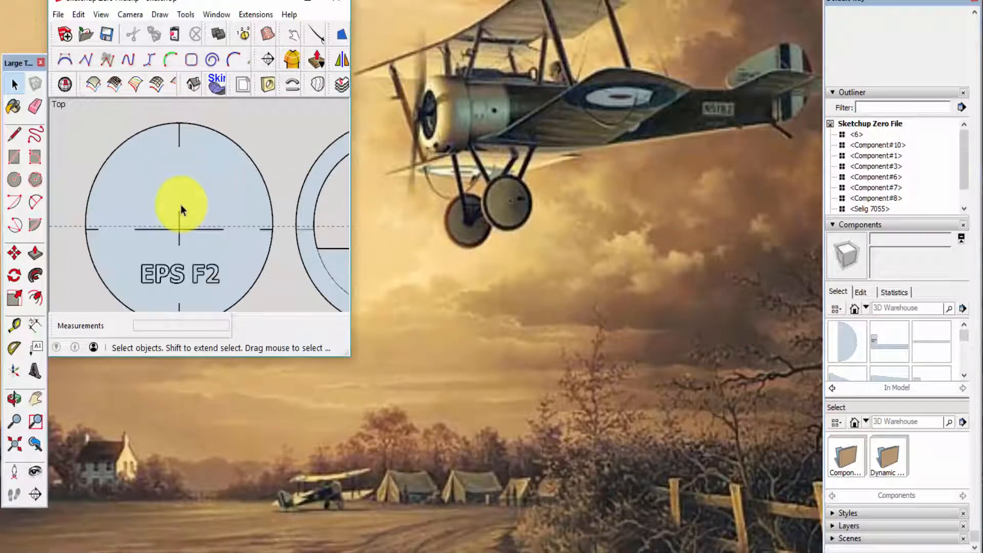
pyautogui.moveTo(346, 355)
pyautogui.mouseDown()
pyautogui.moveTo(336, 401)
pyautogui.moveTo(348, 451)
pyautogui.mouseUp()
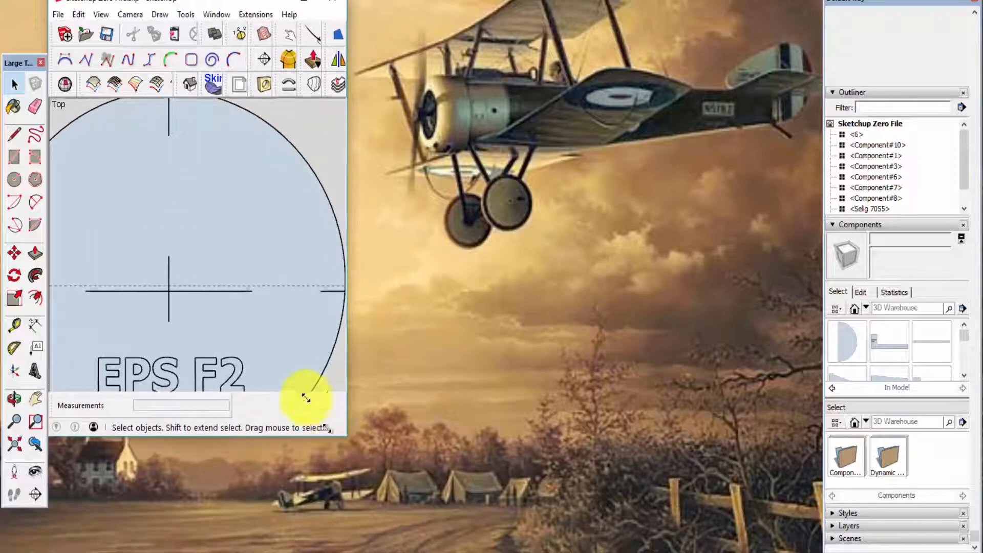
pyautogui.scroll(-3, 235, 257)
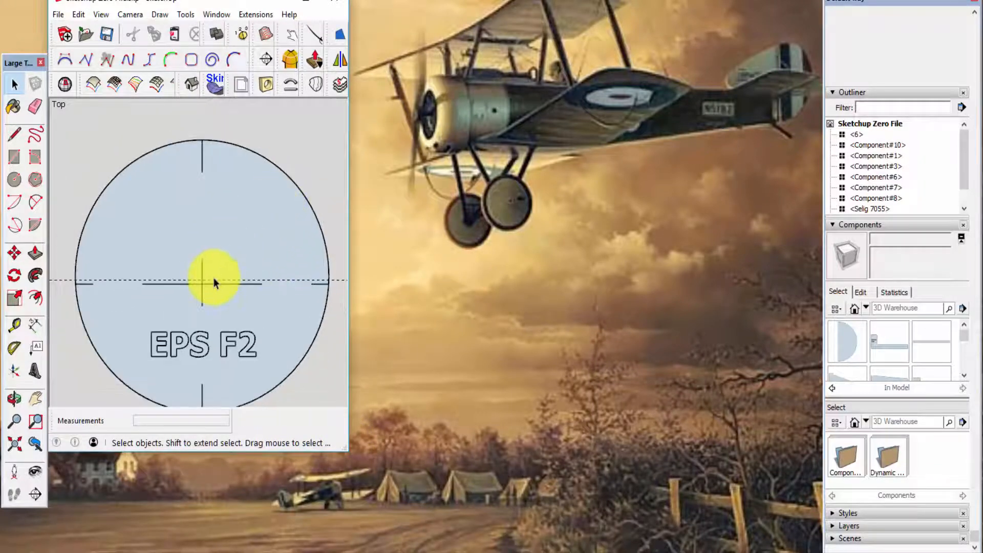
pyautogui.press('h')
pyautogui.moveTo(222, 298); pyautogui.dragTo(217, 274)
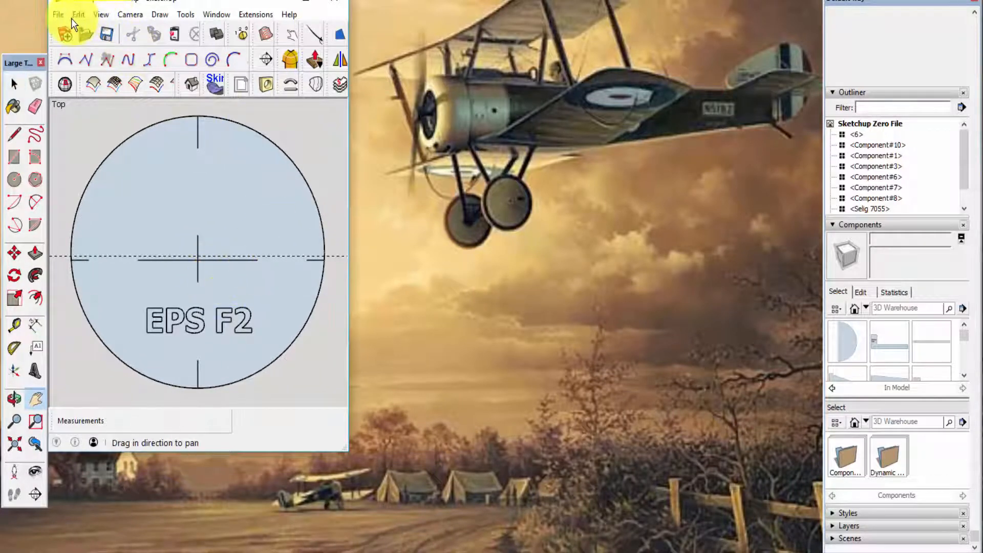
# Step: Review the print setup and printer properties, keeping Letter paper, Portrait orientation and Plain Paper media
pyautogui.click(61, 15)
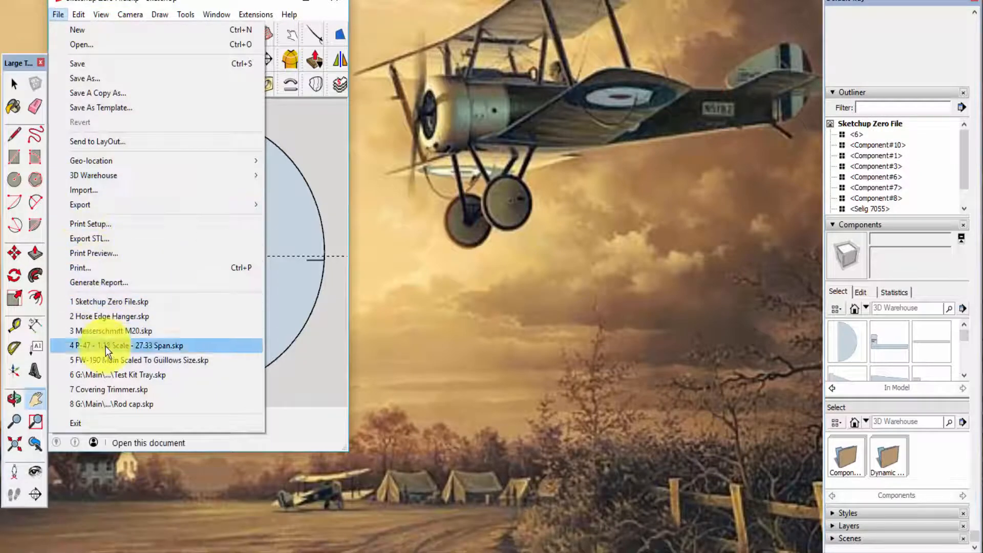
pyautogui.click(98, 225)
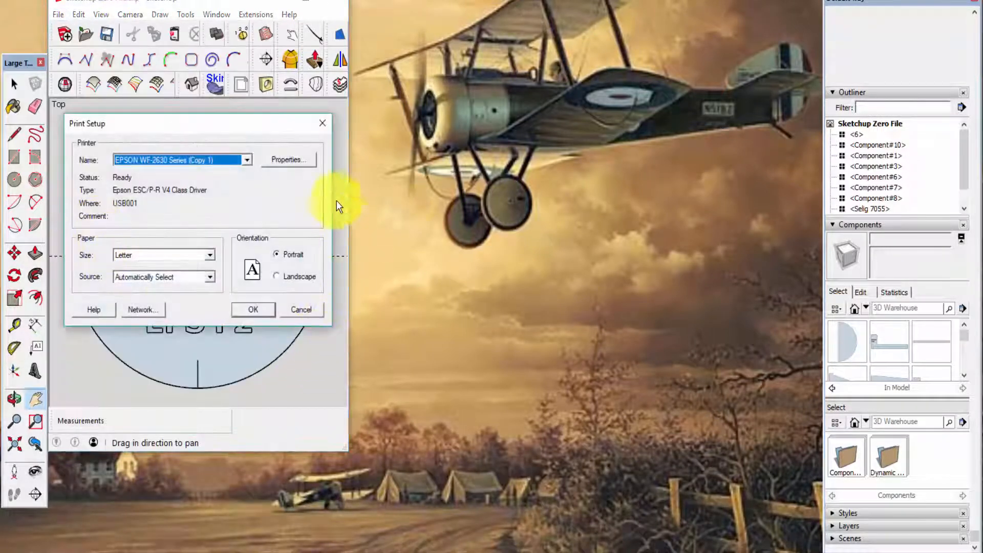
pyautogui.click(291, 161)
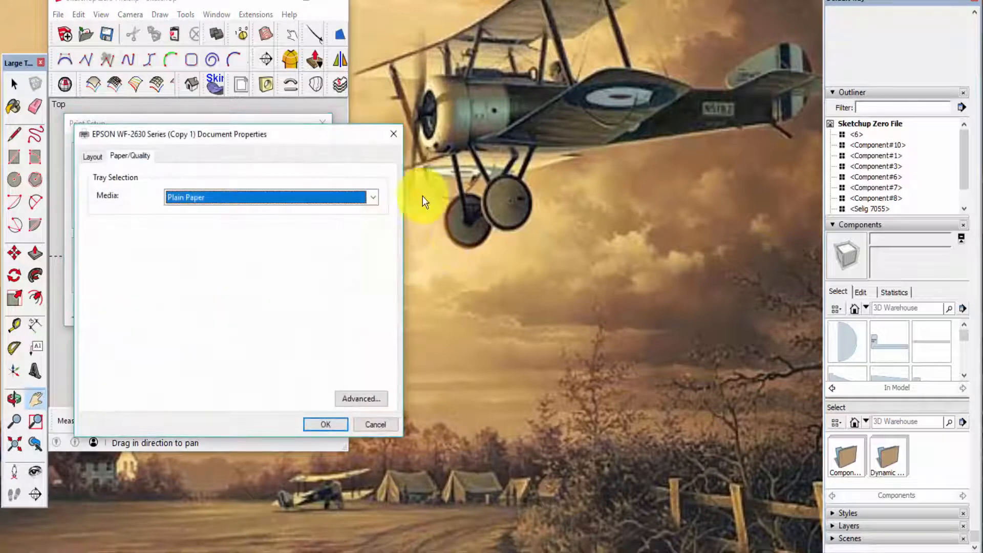
pyautogui.click(324, 424)
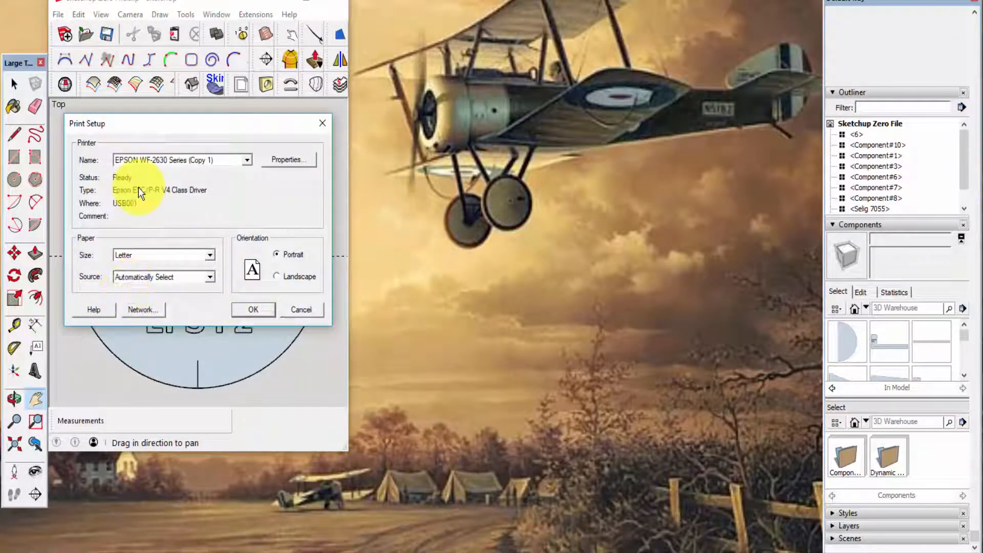
pyautogui.click(258, 311)
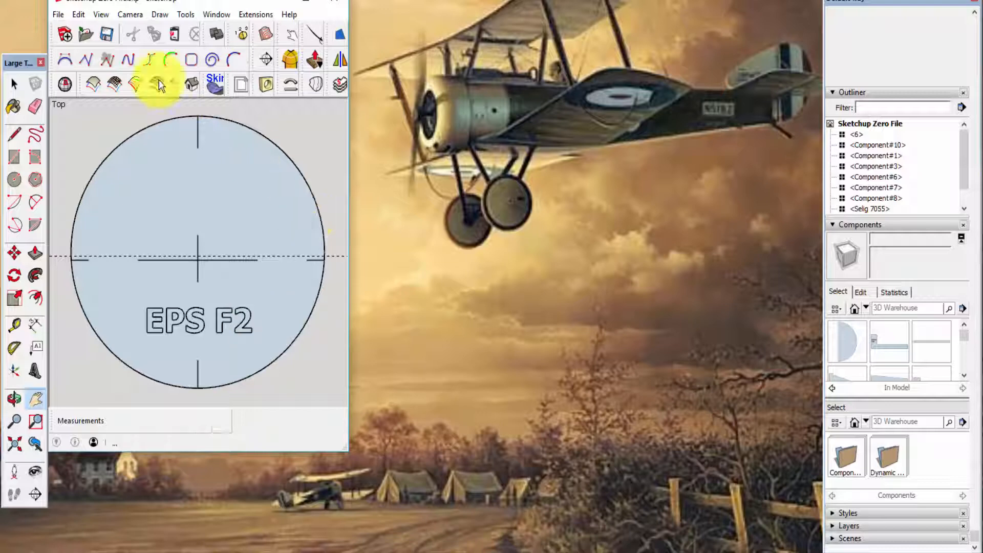
# Step: Preview former EPS F2's page at the 1 mm to 1 mm scale, and leave the preview without printing to return to the full layout
pyautogui.click(58, 15)
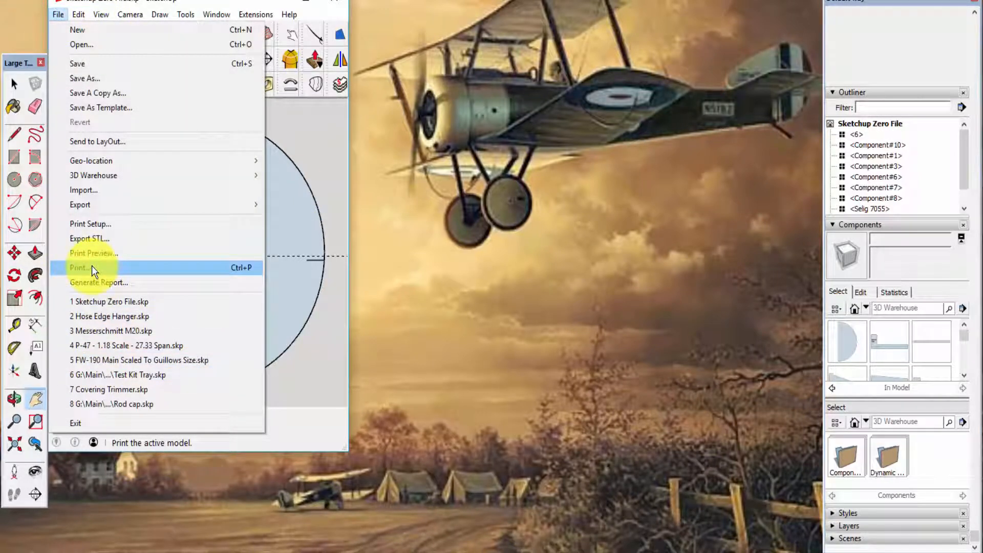
pyautogui.click(93, 253)
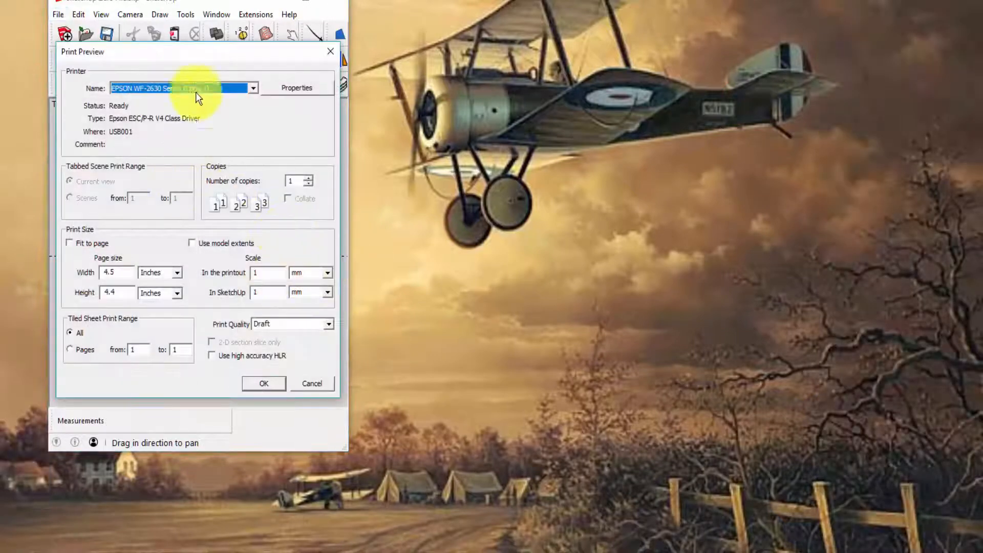
pyautogui.moveTo(191, 56); pyautogui.dragTo(483, 90)
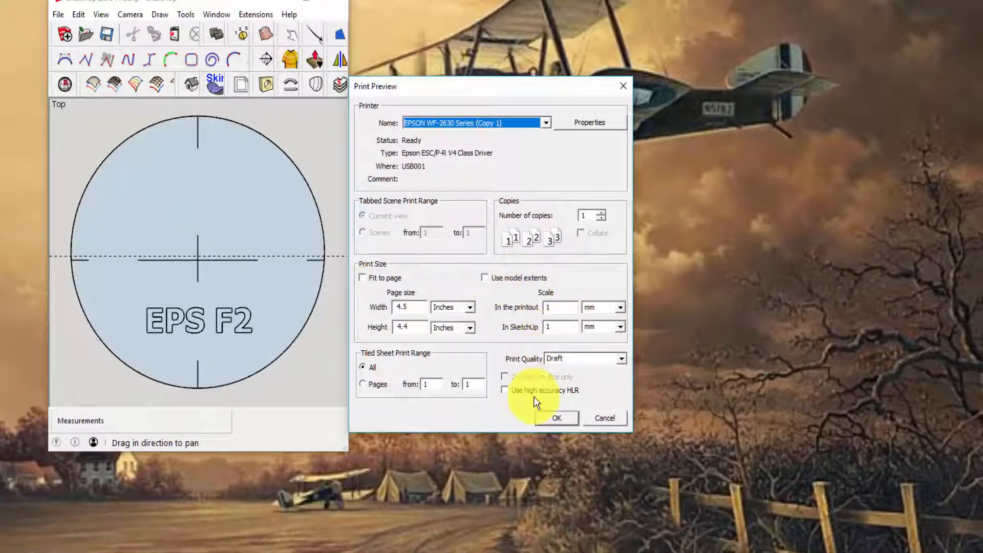
pyautogui.click(561, 417)
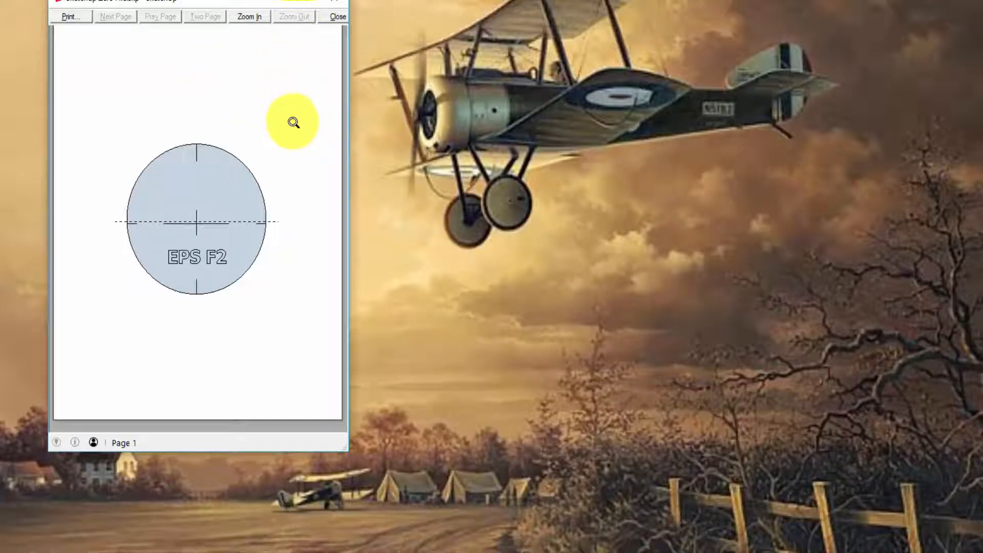
pyautogui.click(337, 17)
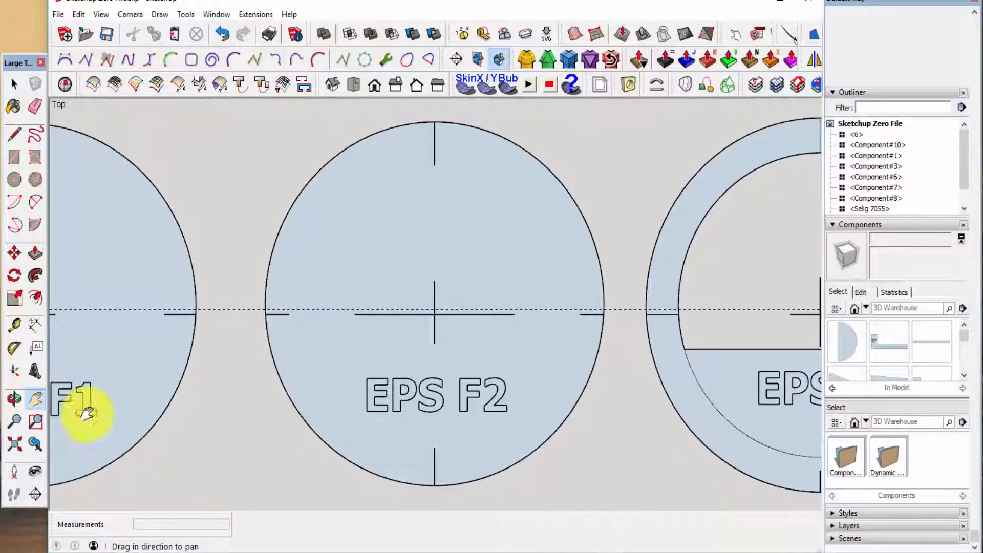
pyautogui.click(14, 443)
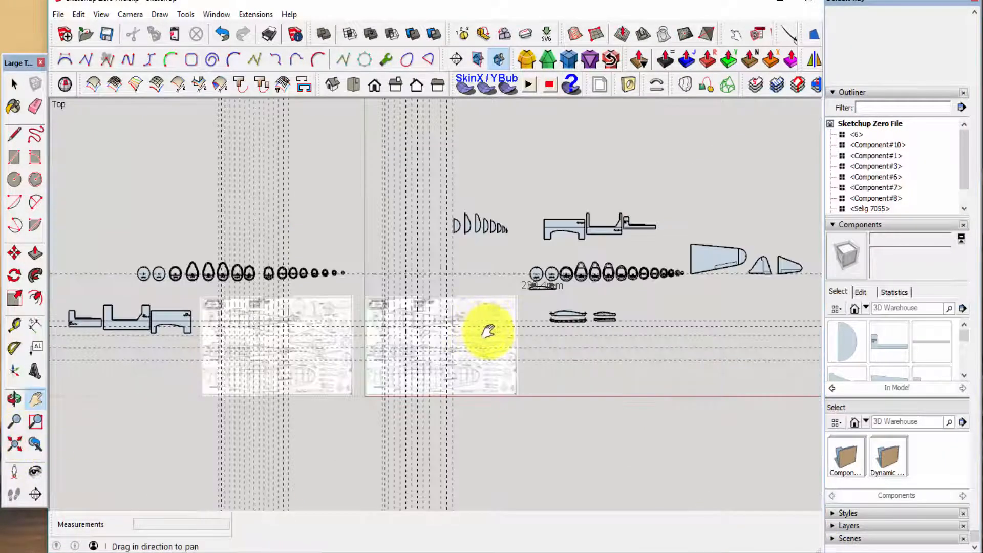